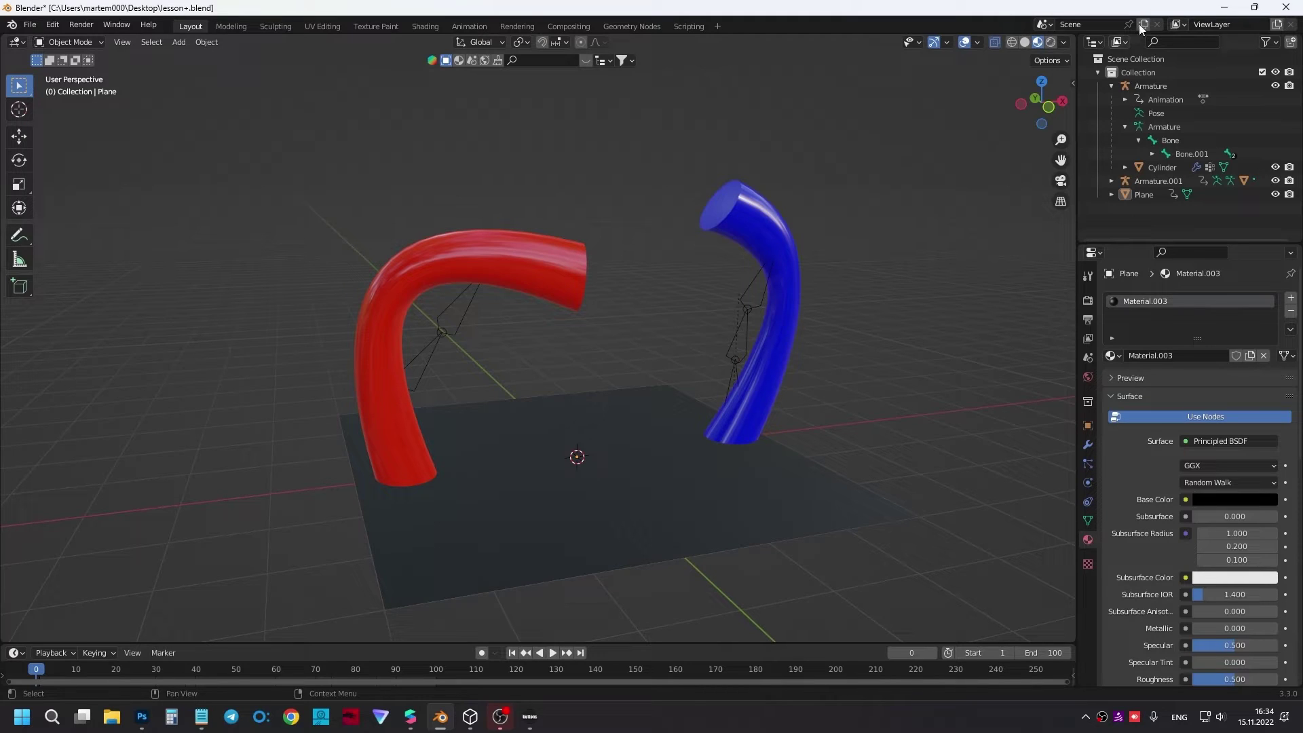
Step: Review the exported lesson+.glb tubes in 3D Viewer, then minimize it to the desktop
click(1225, 8)
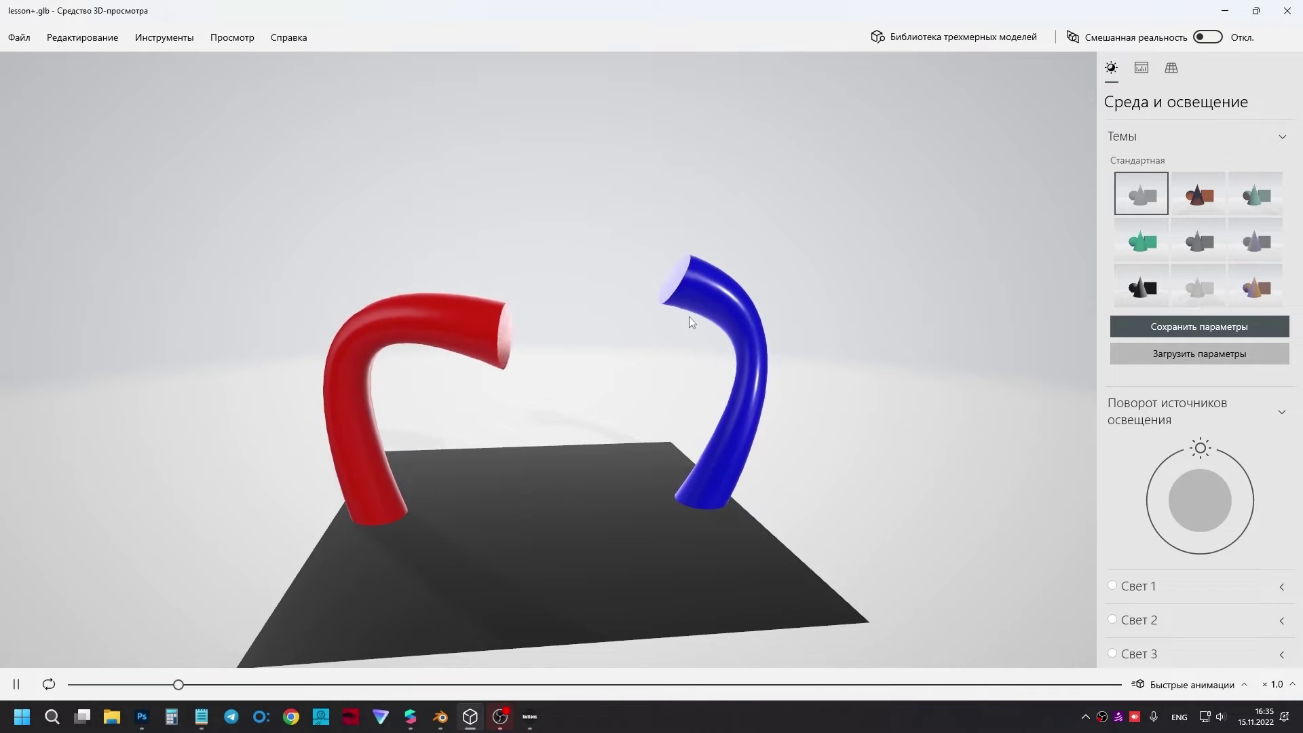
click(1223, 12)
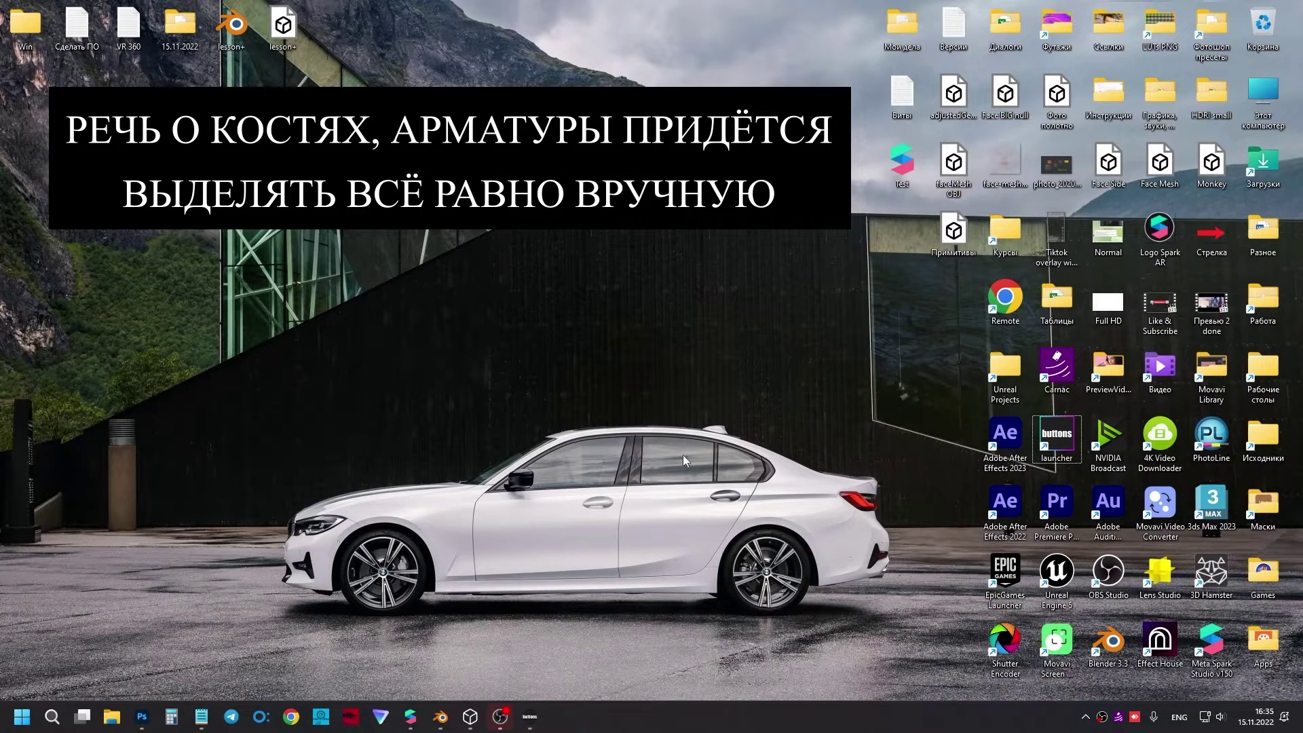
Step: Drag lesson+.glb into Meta Spark Studio's Assets and dismiss the duplicate-joint-name import error
click(411, 716)
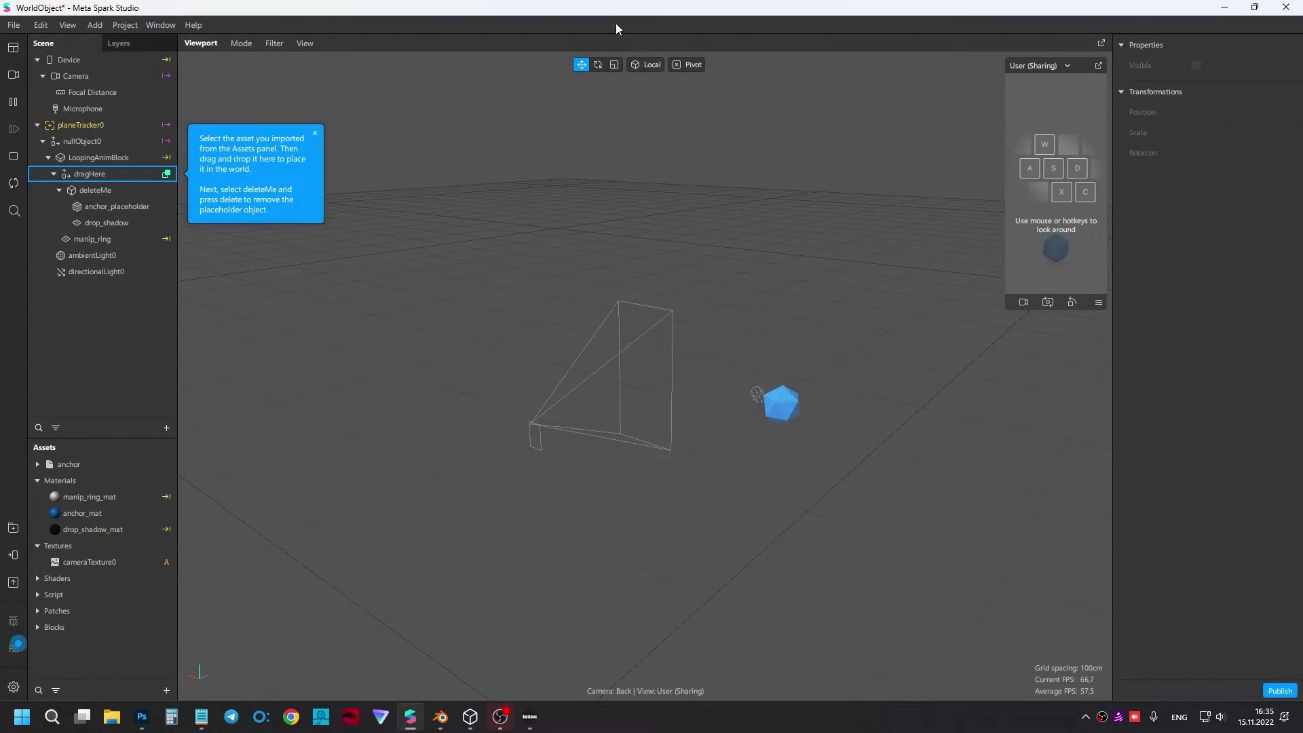
drag(582, 8, 685, 91)
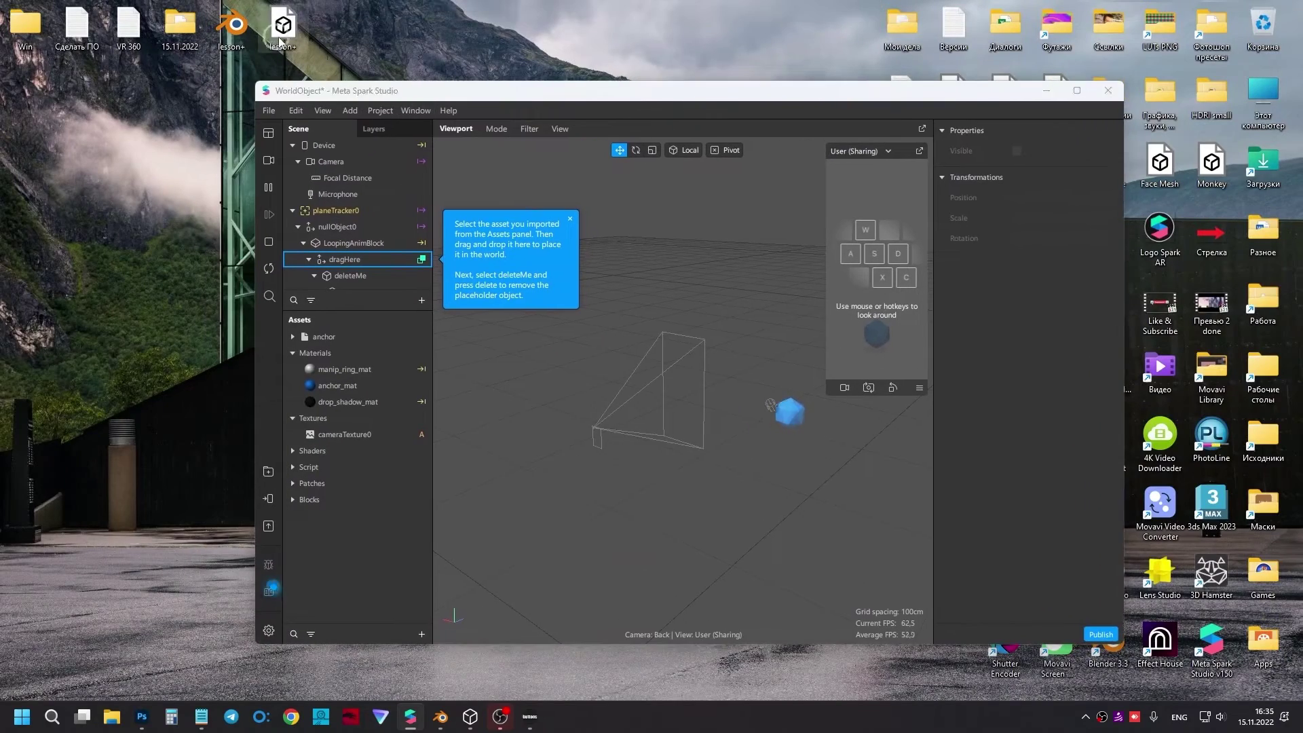
drag(283, 27, 358, 556)
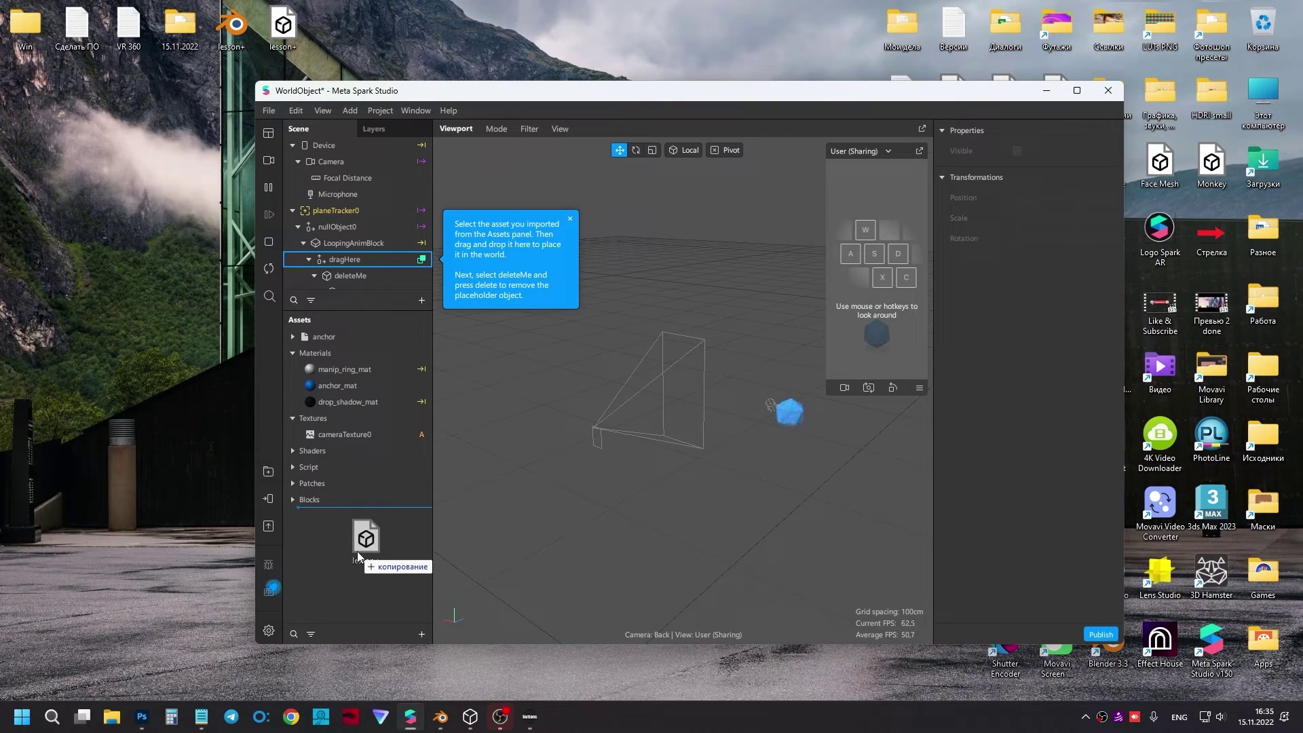
drag(359, 556, 351, 547)
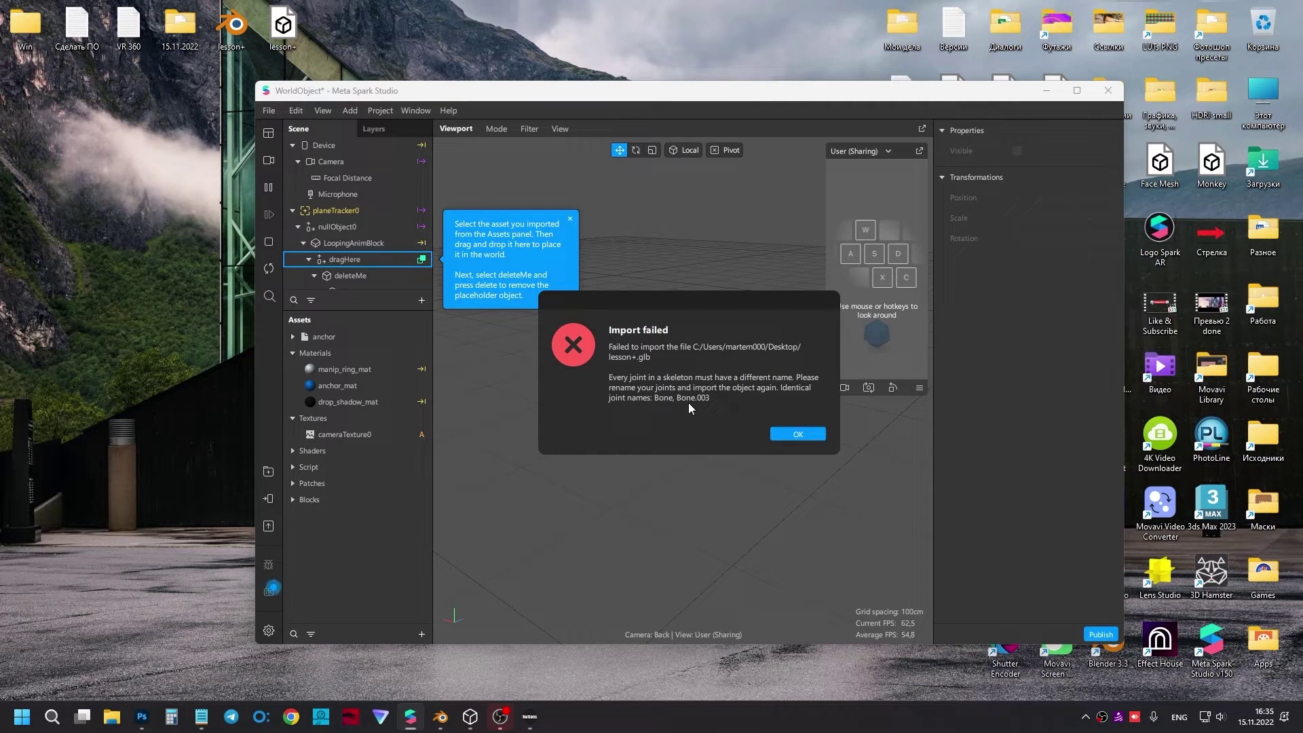
click(785, 433)
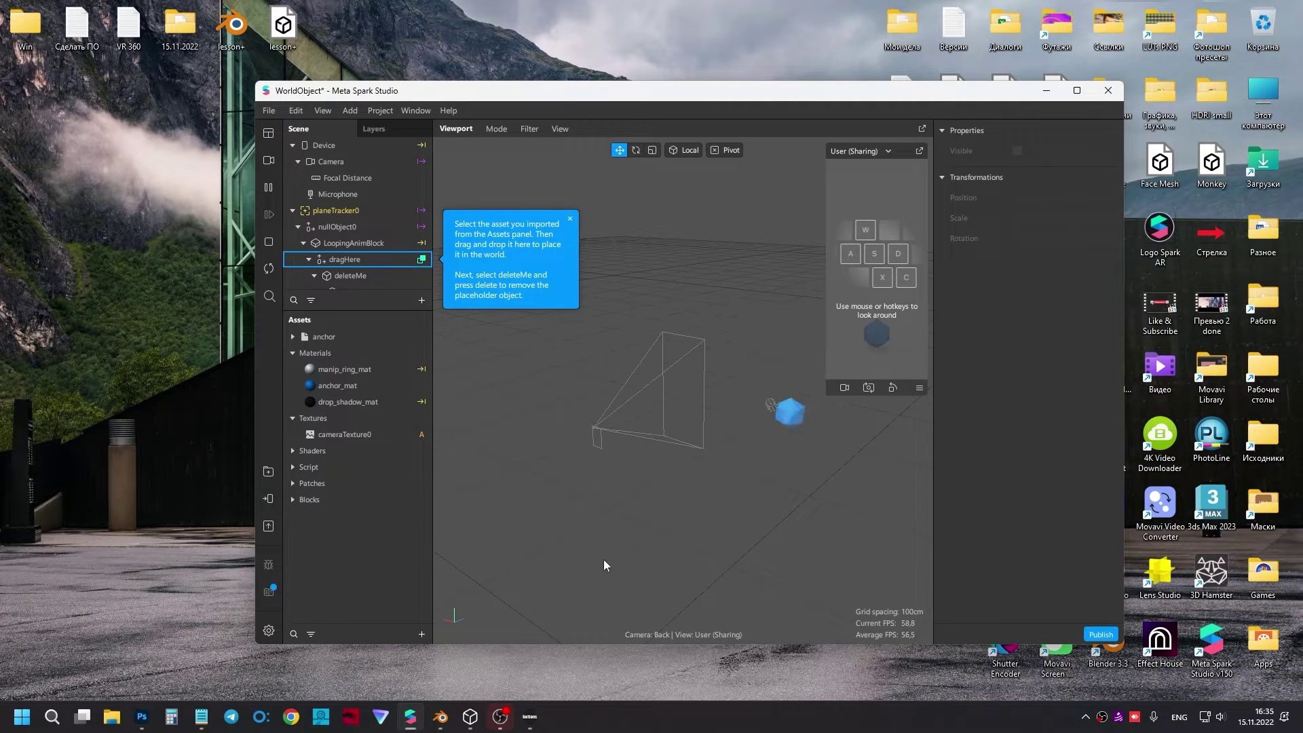
Step: Return to lesson+.blend in Blender, selecting then deselecting the red tube's armature
click(440, 718)
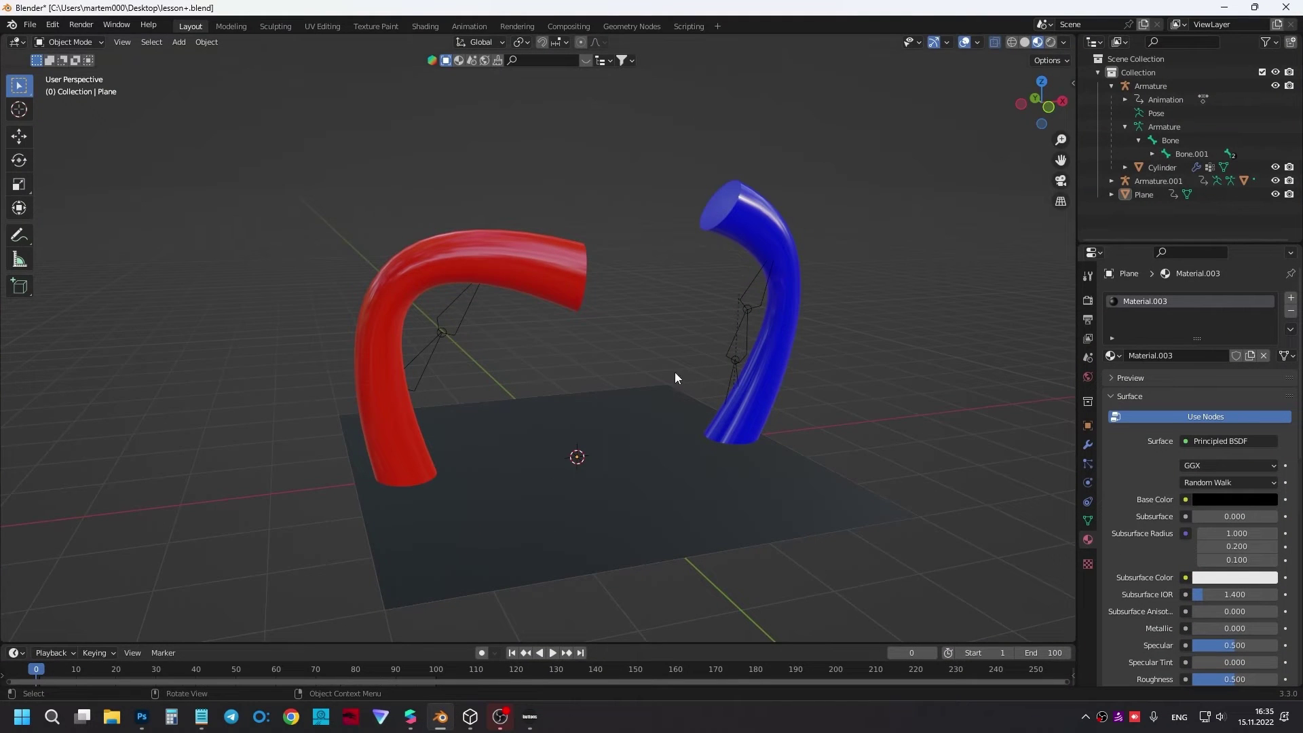
click(415, 358)
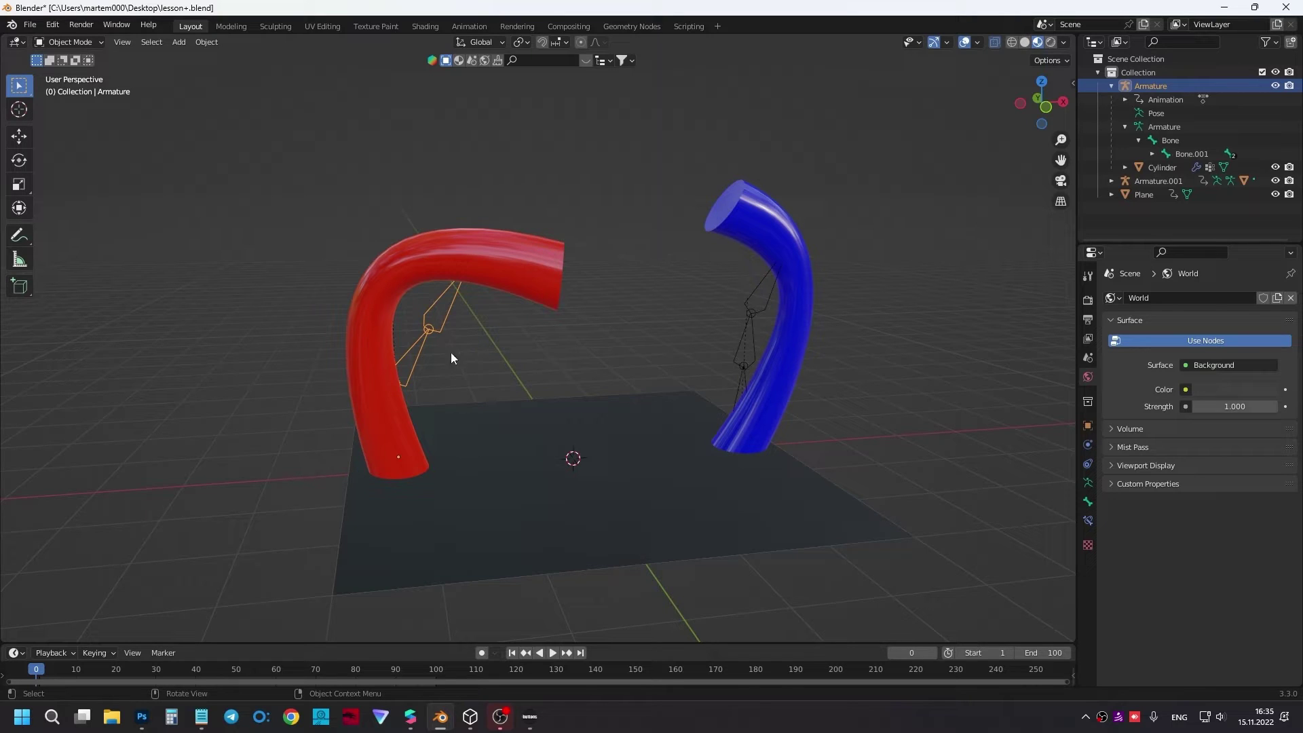
click(498, 360)
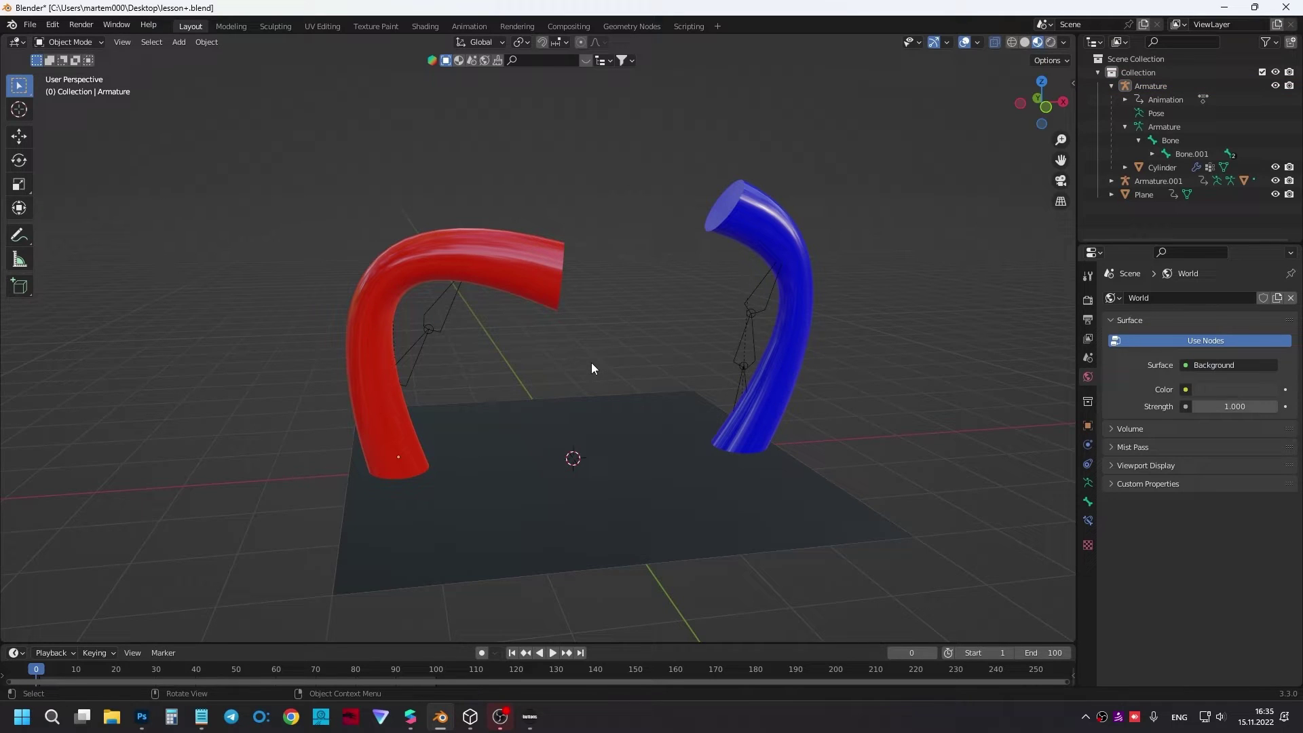
Step: Add an armature at the scene centre and extrude three more bones upward in Edit Mode
key(shift+a)
key(a)
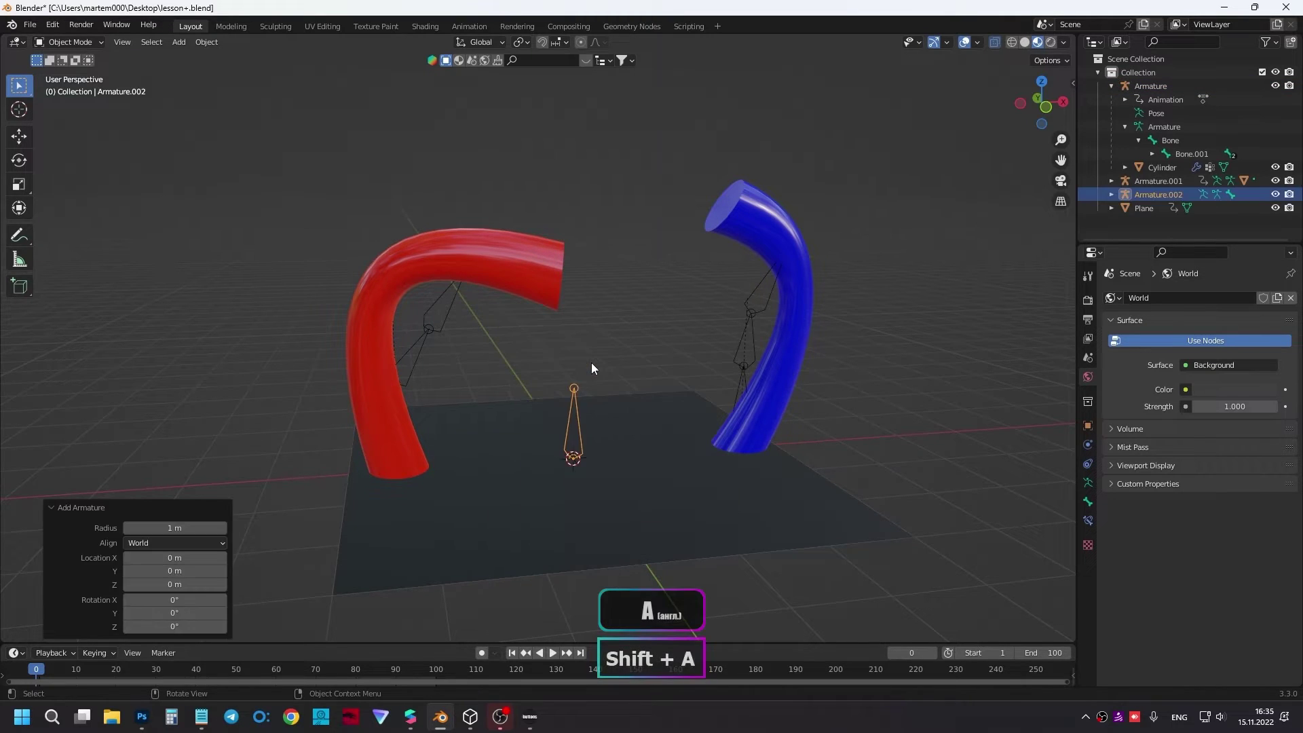
key(Tab)
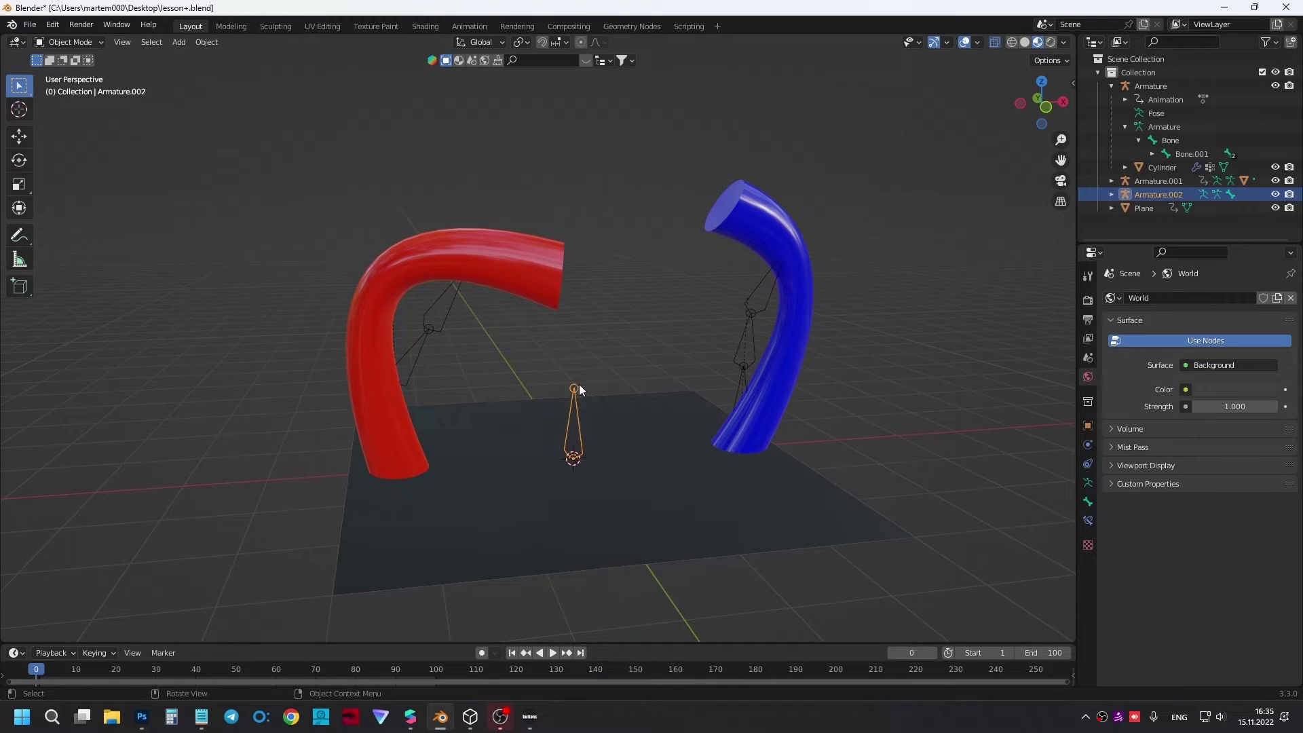
key(e)
click(595, 275)
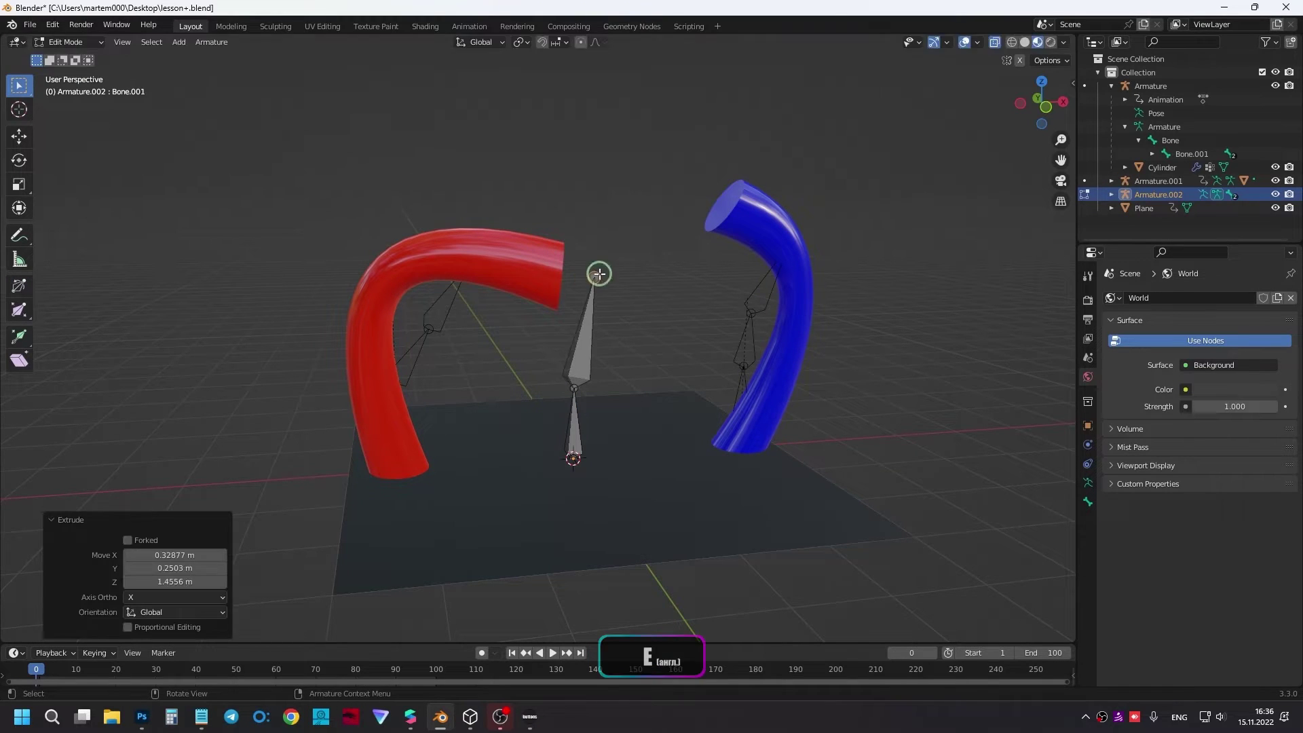
key(e)
click(648, 167)
key(e)
click(719, 106)
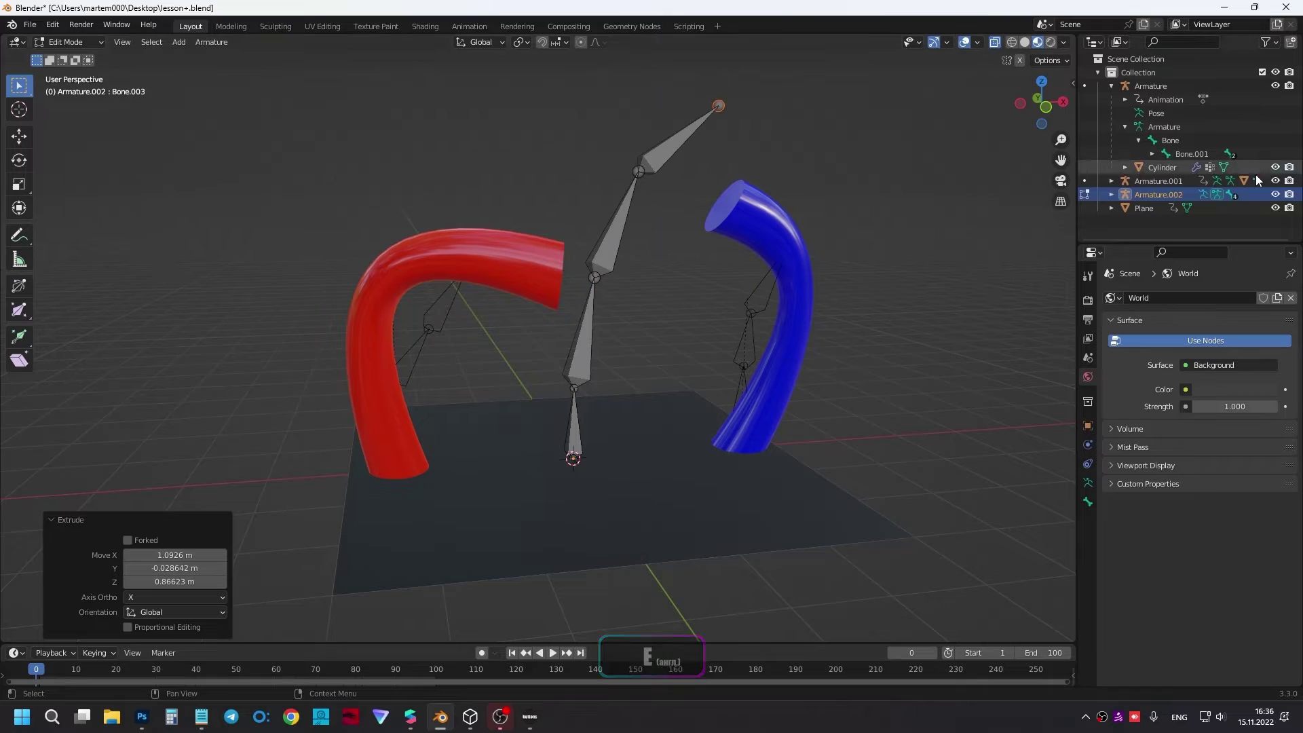
Step: Expand the outliner to show the Bone through Bone.003 chains under each armature
click(1111, 194)
click(1138, 221)
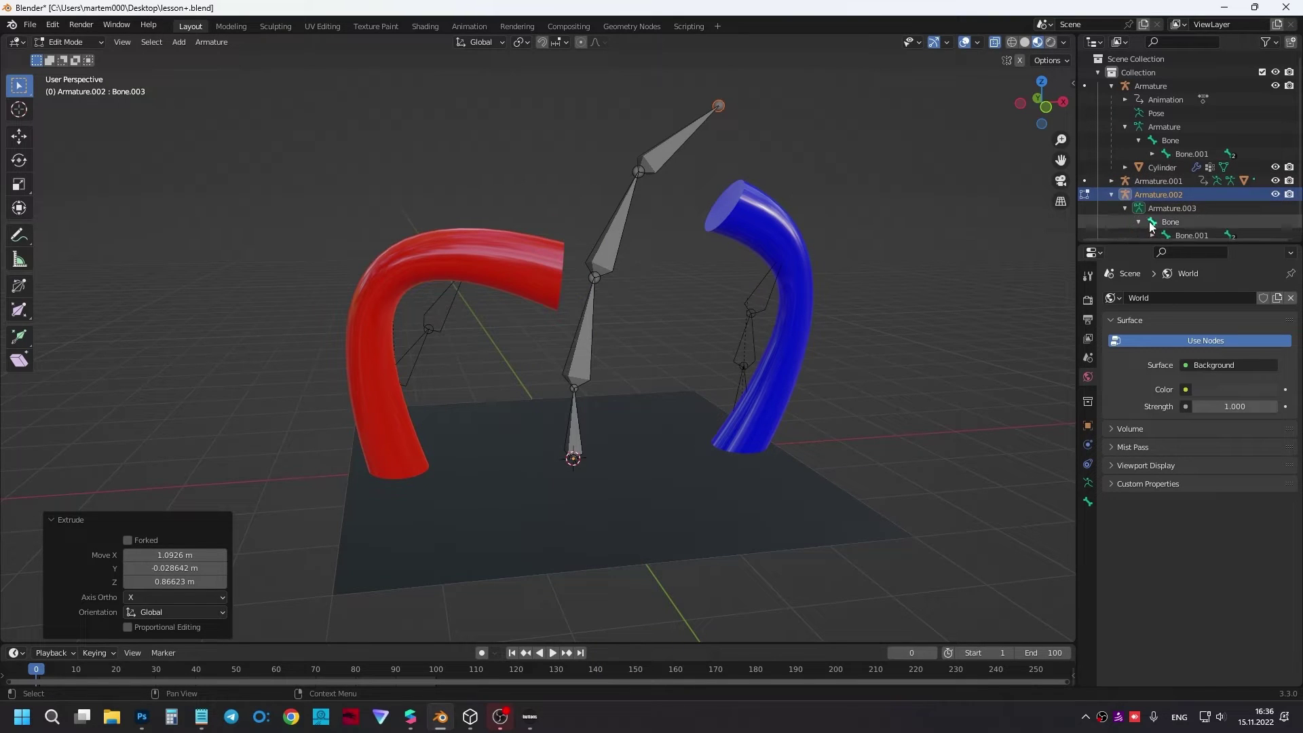
scroll(1150, 221, down, 2)
click(1151, 202)
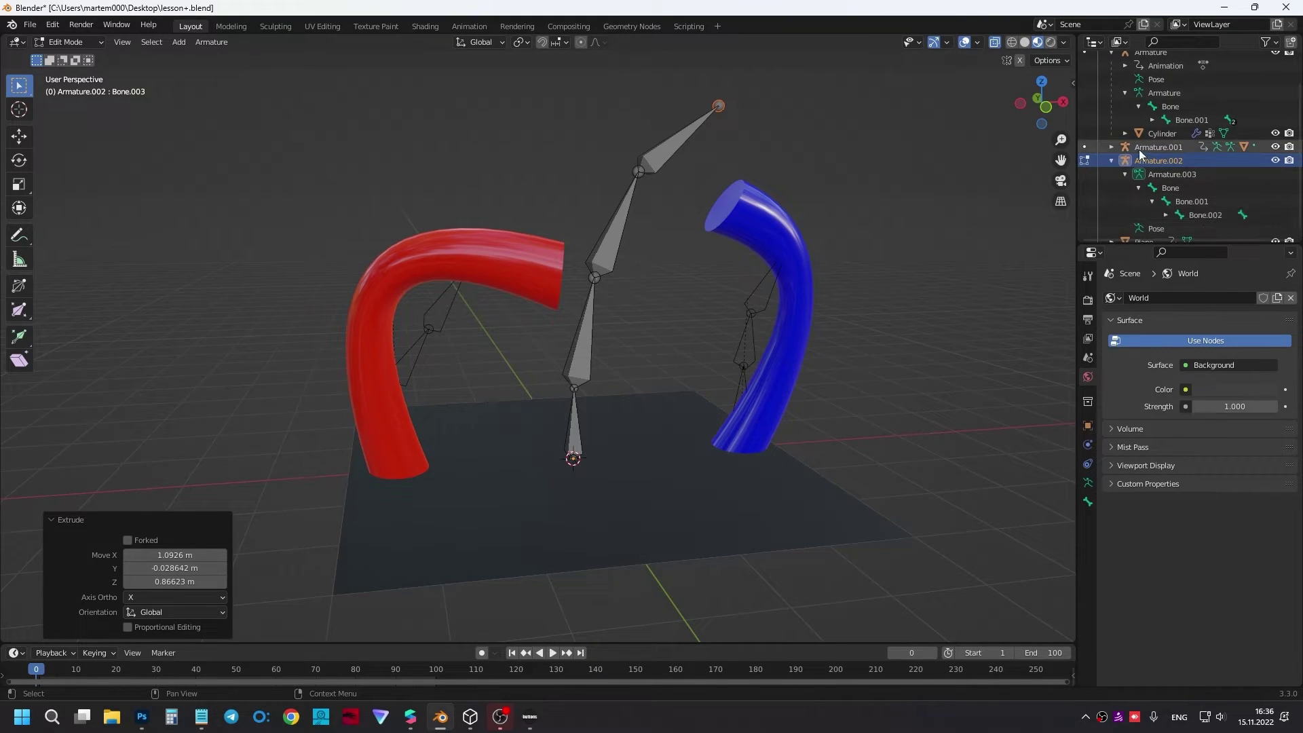
click(1112, 148)
click(1125, 188)
scroll(1123, 169, down, 3)
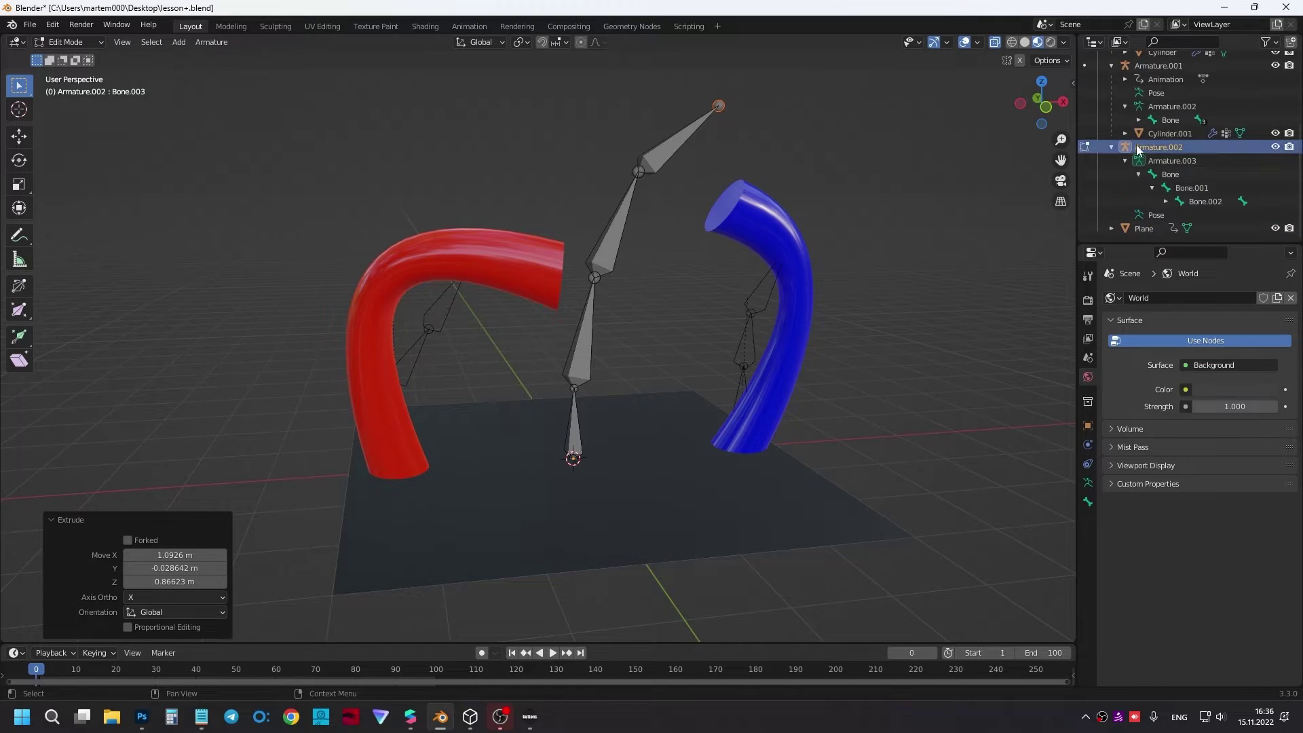
scroll(1128, 129, down, 2)
click(1138, 119)
click(1152, 133)
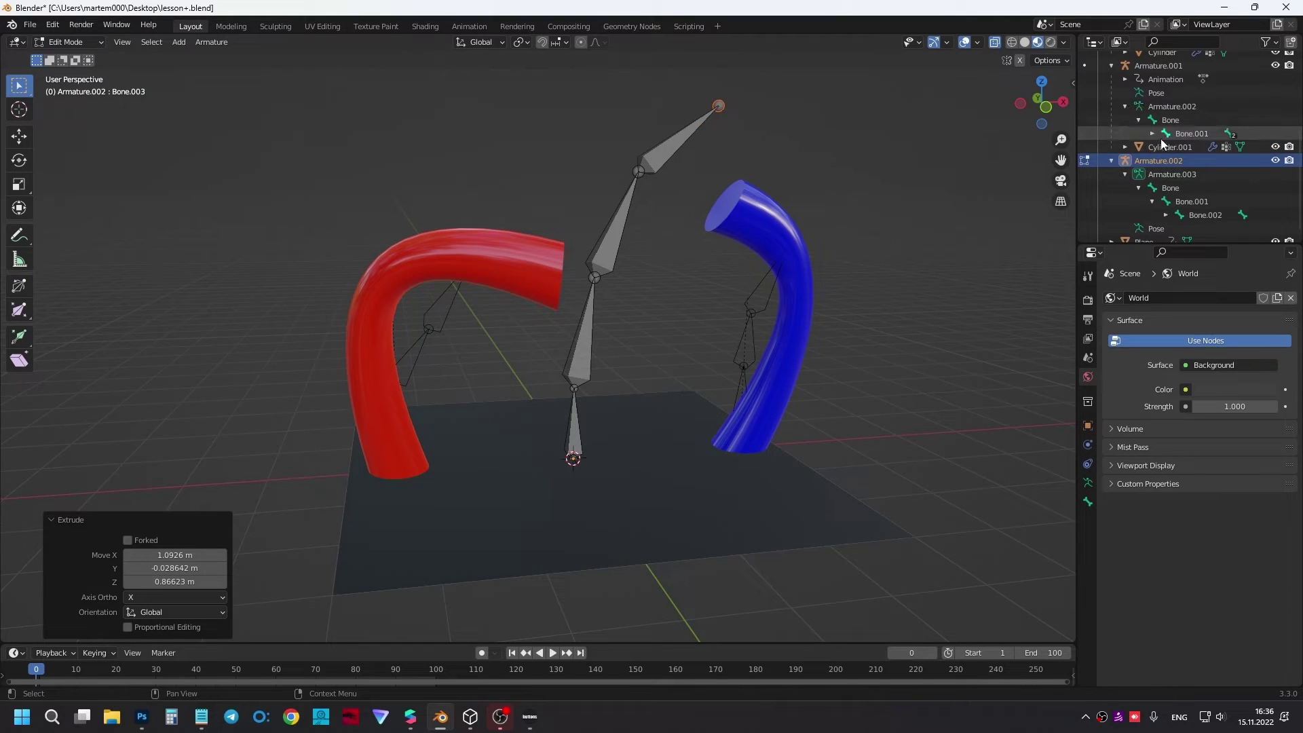
click(1166, 147)
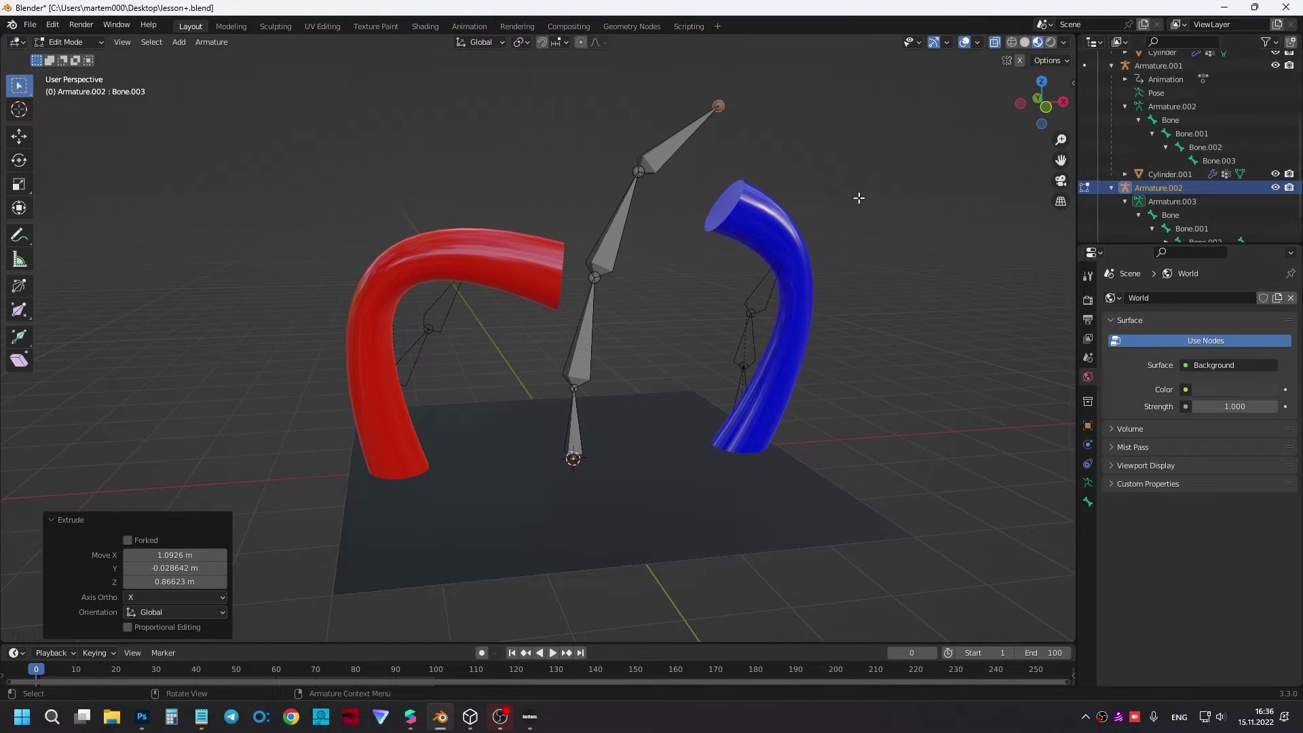
Step: Deselect the bone tip and return the armature to Object Mode
click(864, 124)
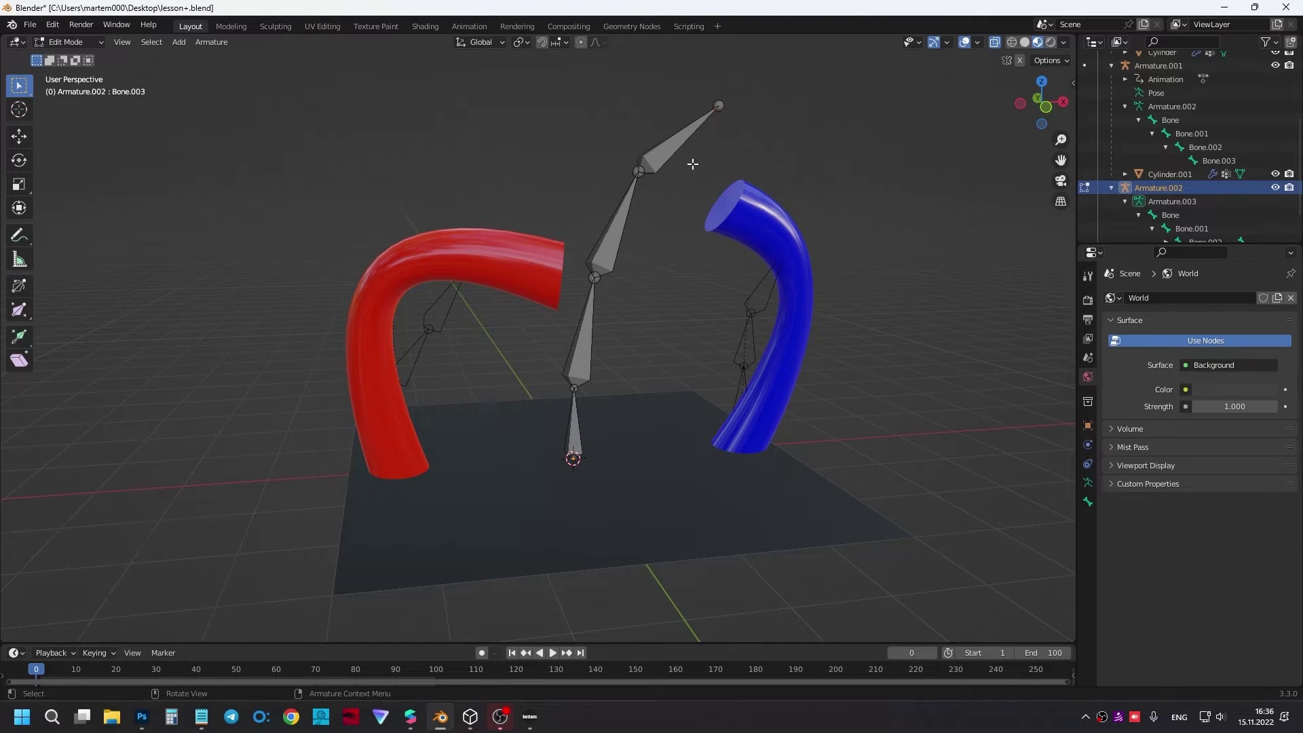
click(76, 43)
click(610, 180)
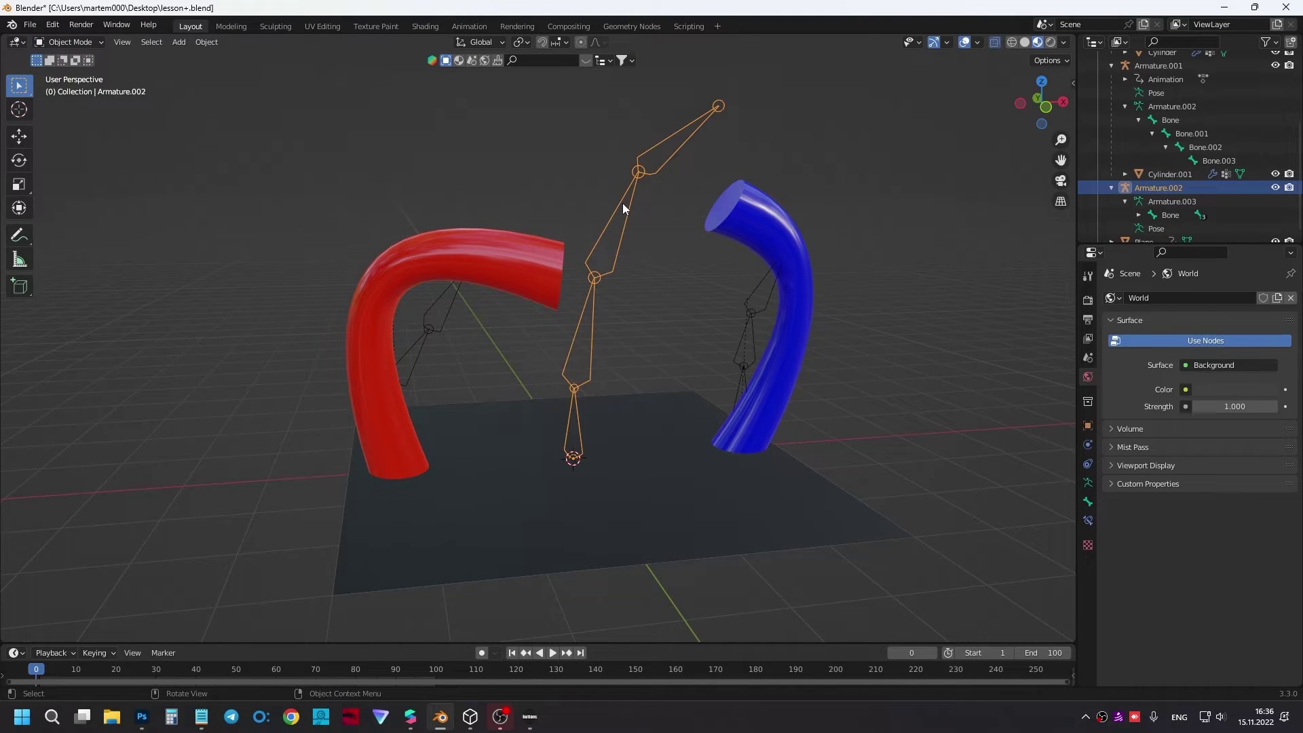
key(Delete)
middle_drag(633, 248, 615, 241)
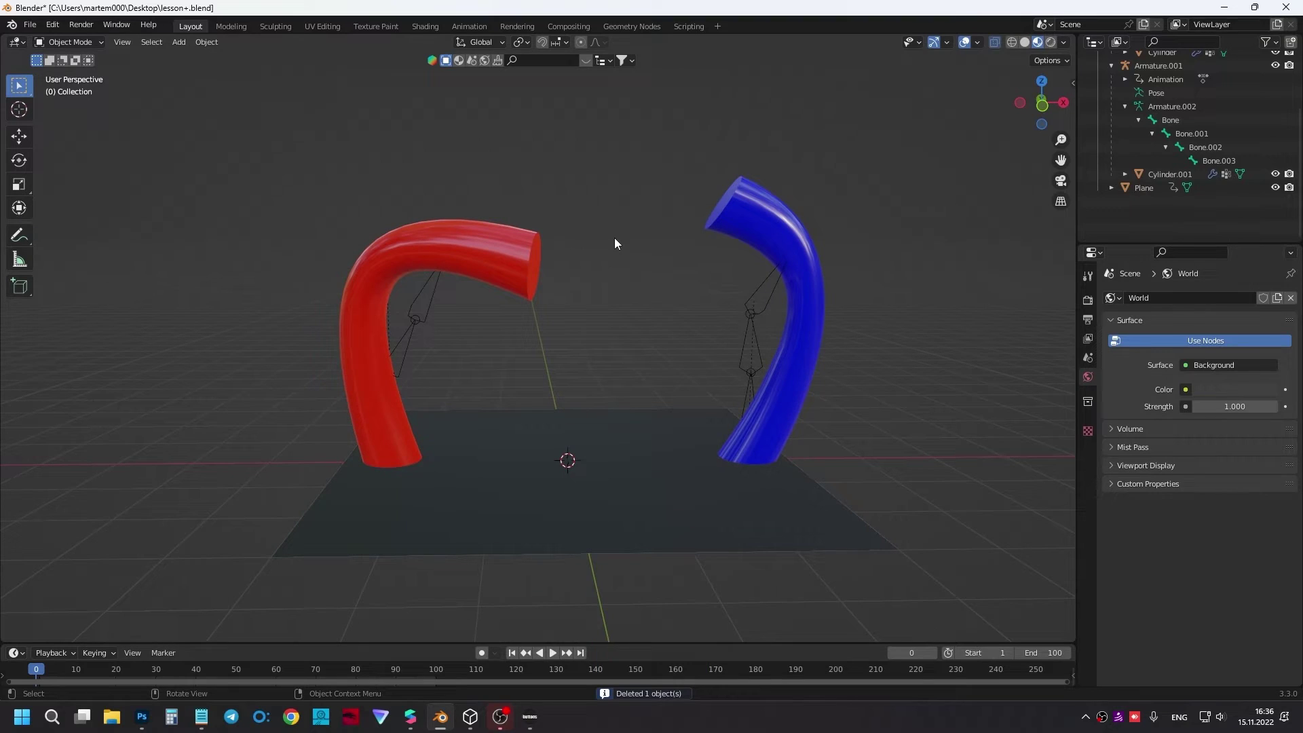
key(ctrl+z)
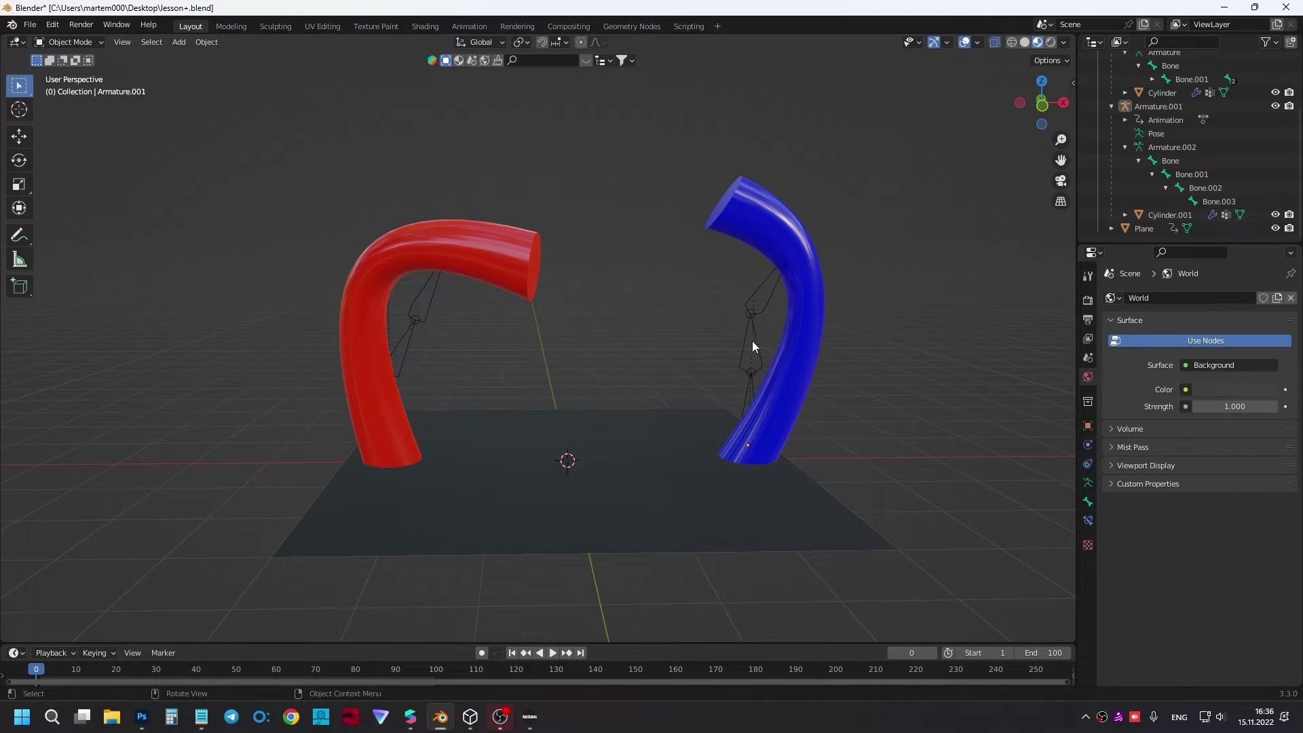
click(748, 319)
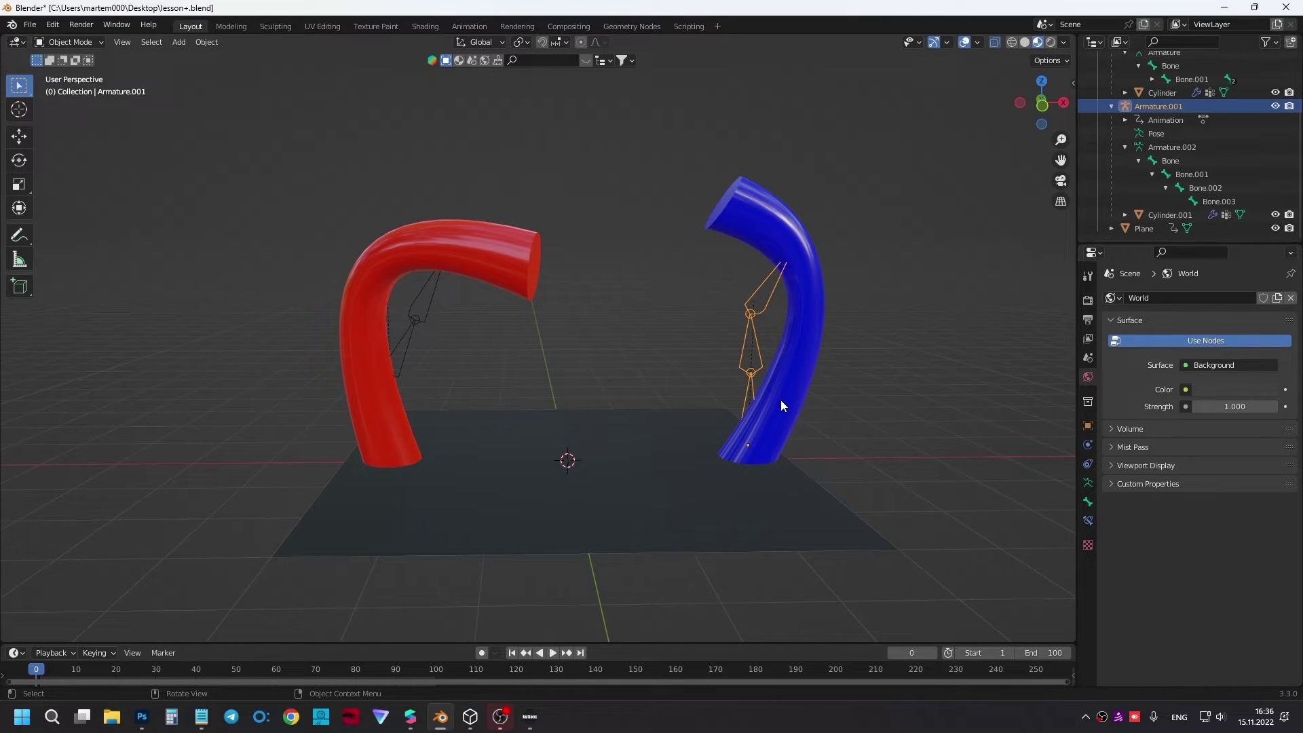
click(815, 228)
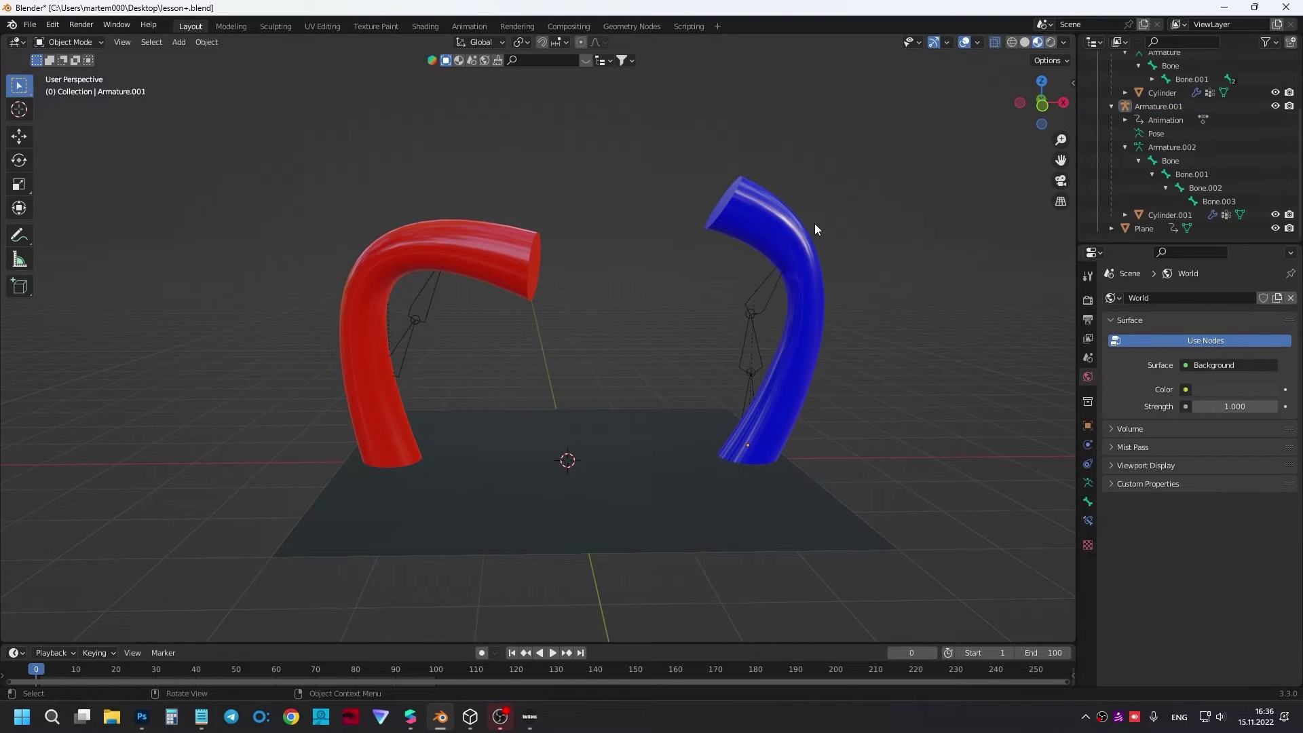
click(793, 252)
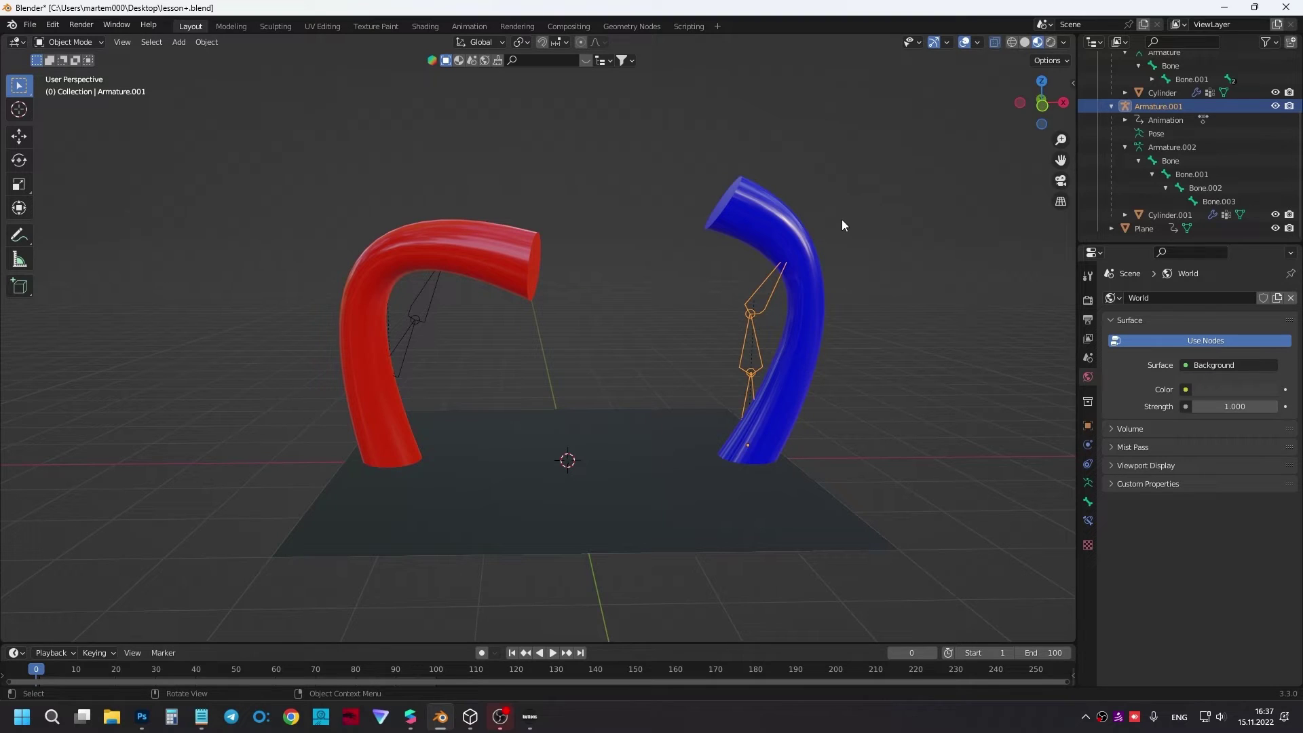
click(991, 43)
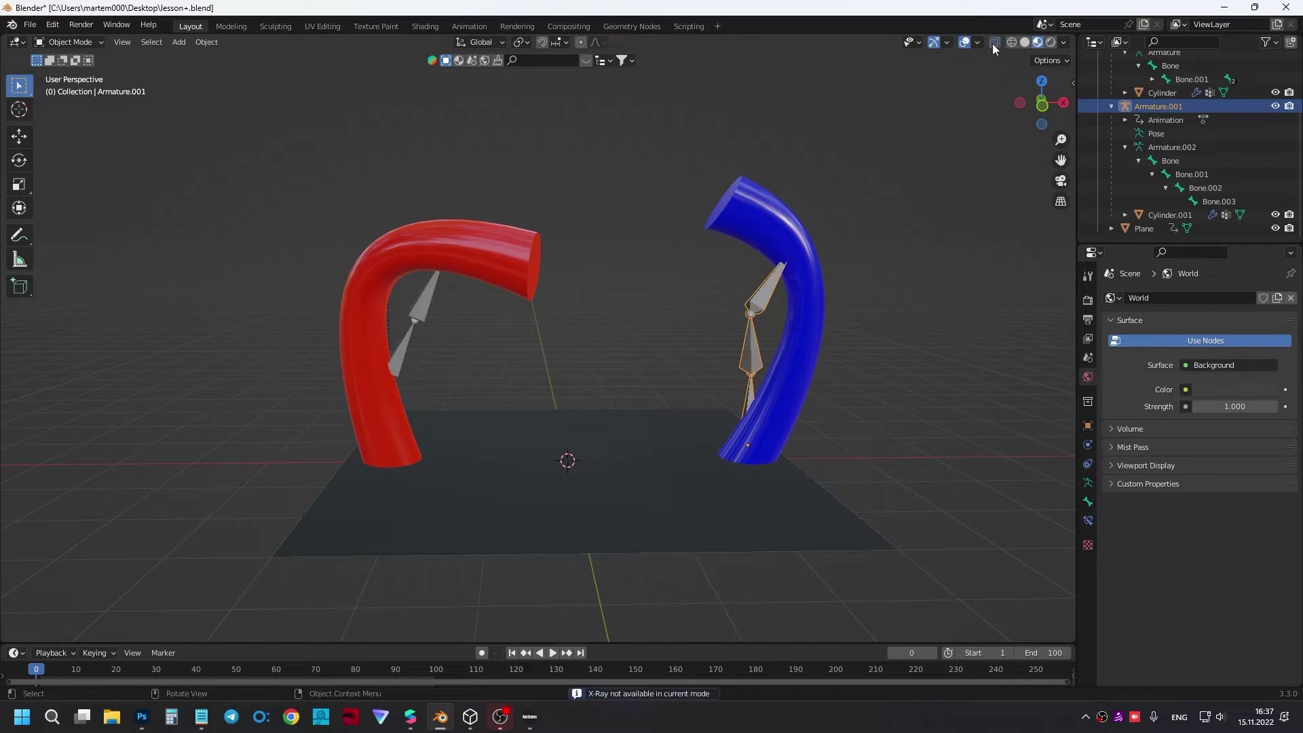
click(995, 42)
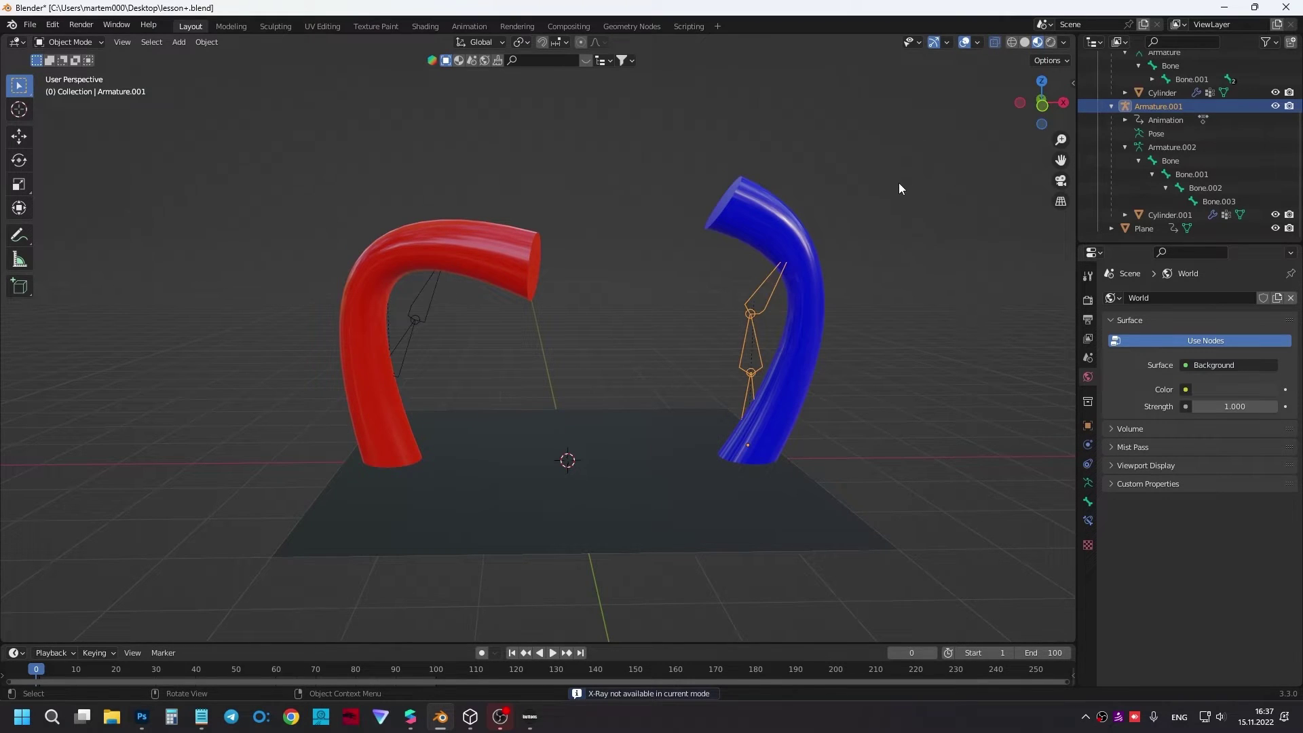
click(898, 181)
click(824, 292)
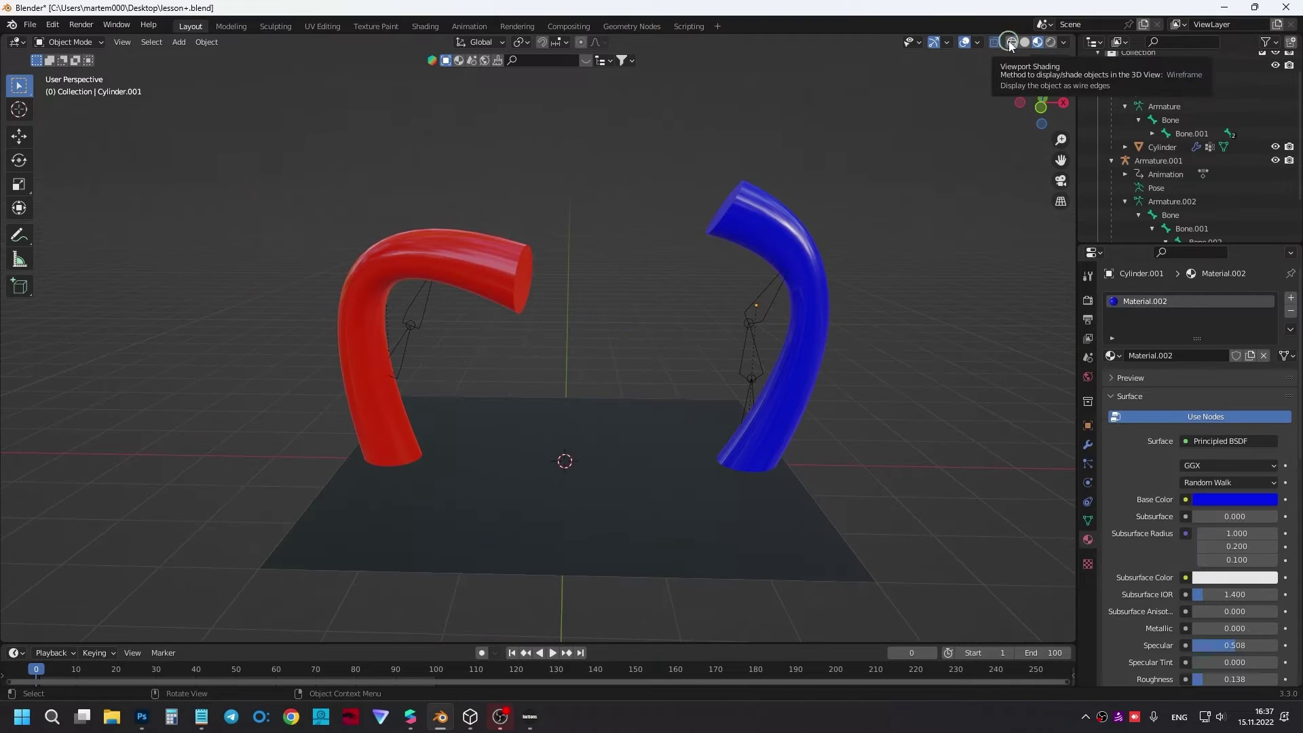
Step: In wireframe view, select the blue tube's Armature.001 and show its Object properties
click(1010, 42)
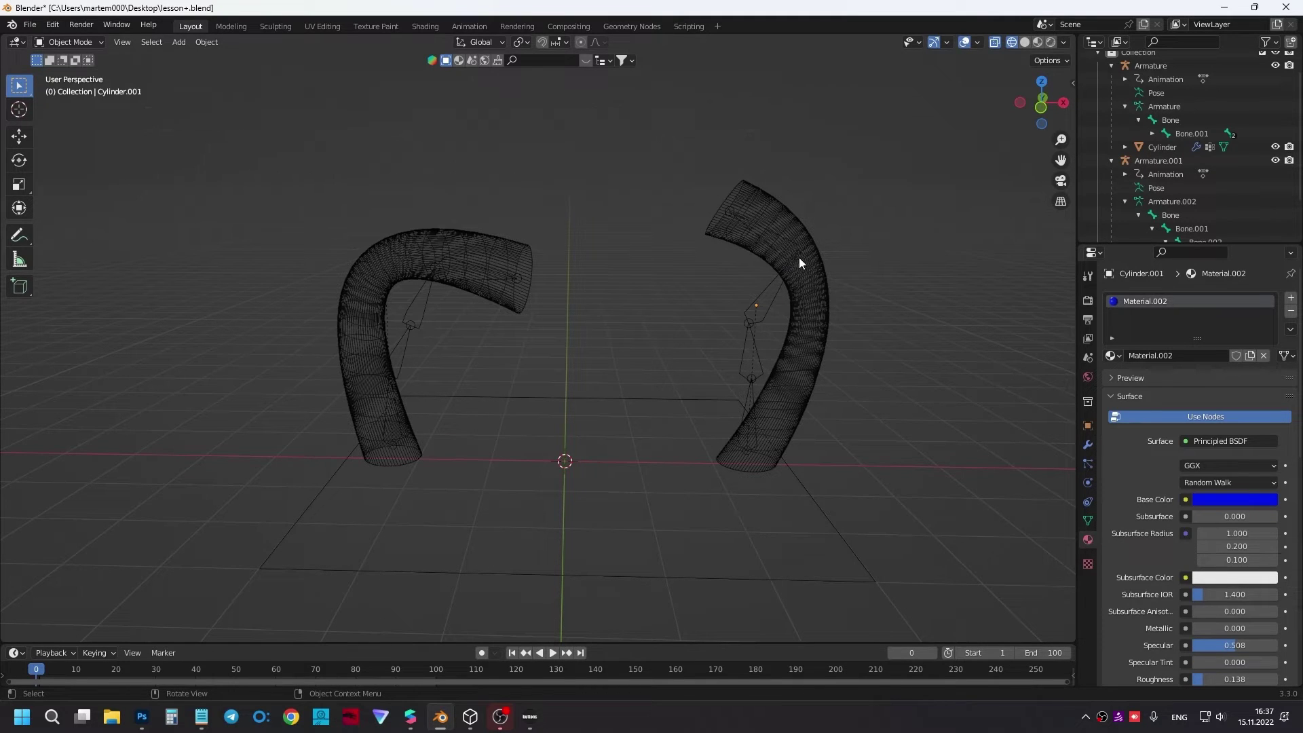
mouse_move(886, 248)
middle_down()
mouse_move(808, 307)
mouse_move(840, 282)
middle_up()
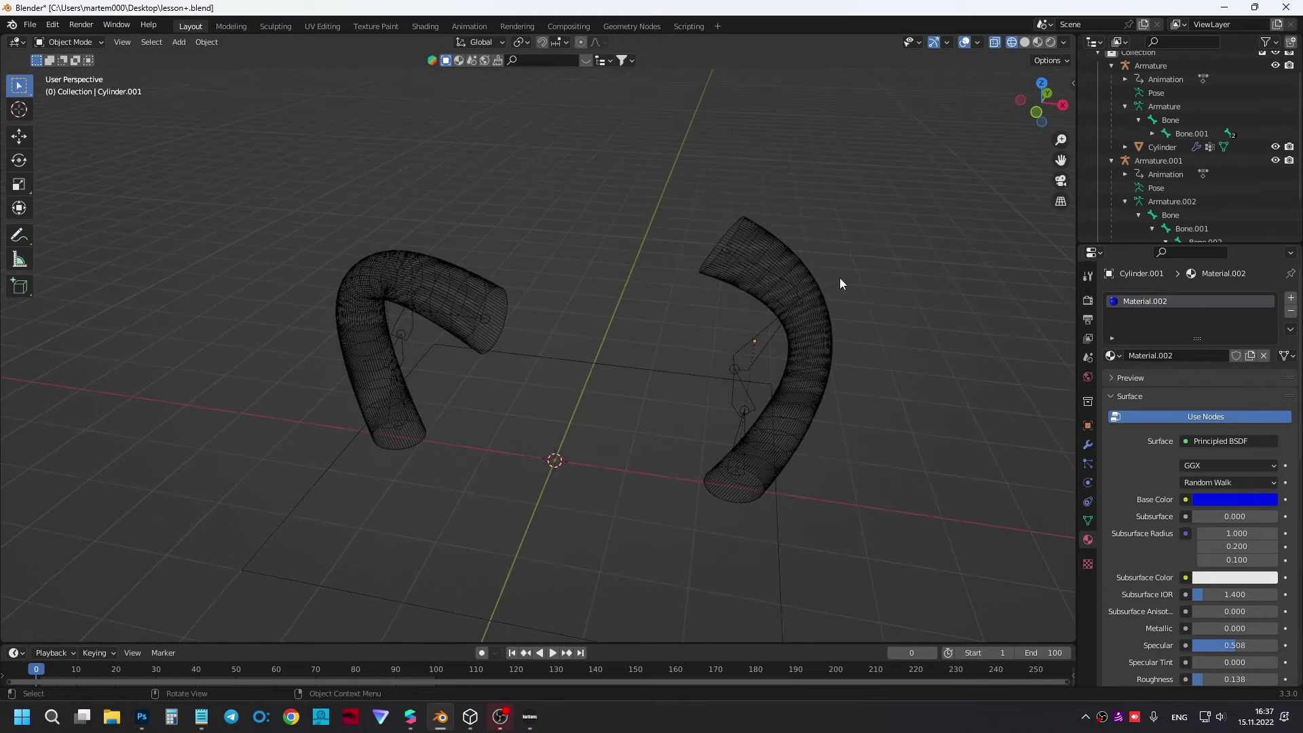
click(795, 308)
click(796, 302)
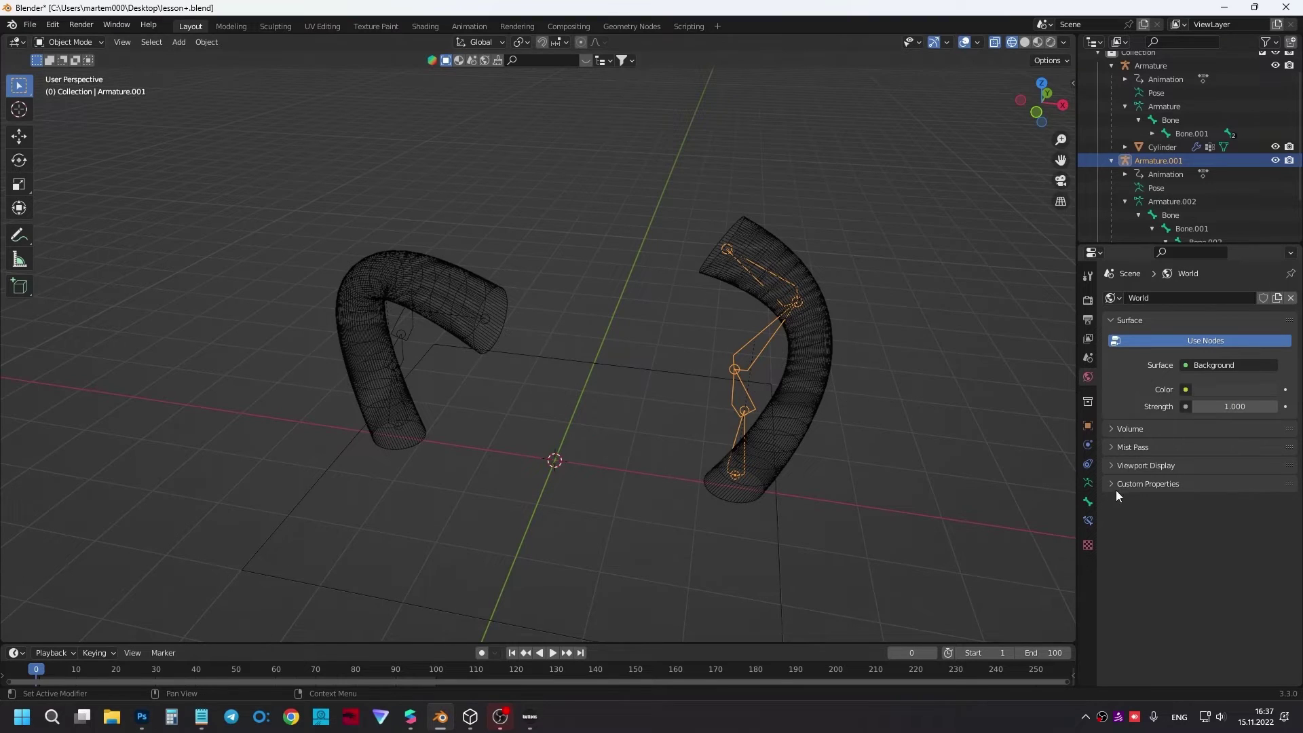
click(1088, 424)
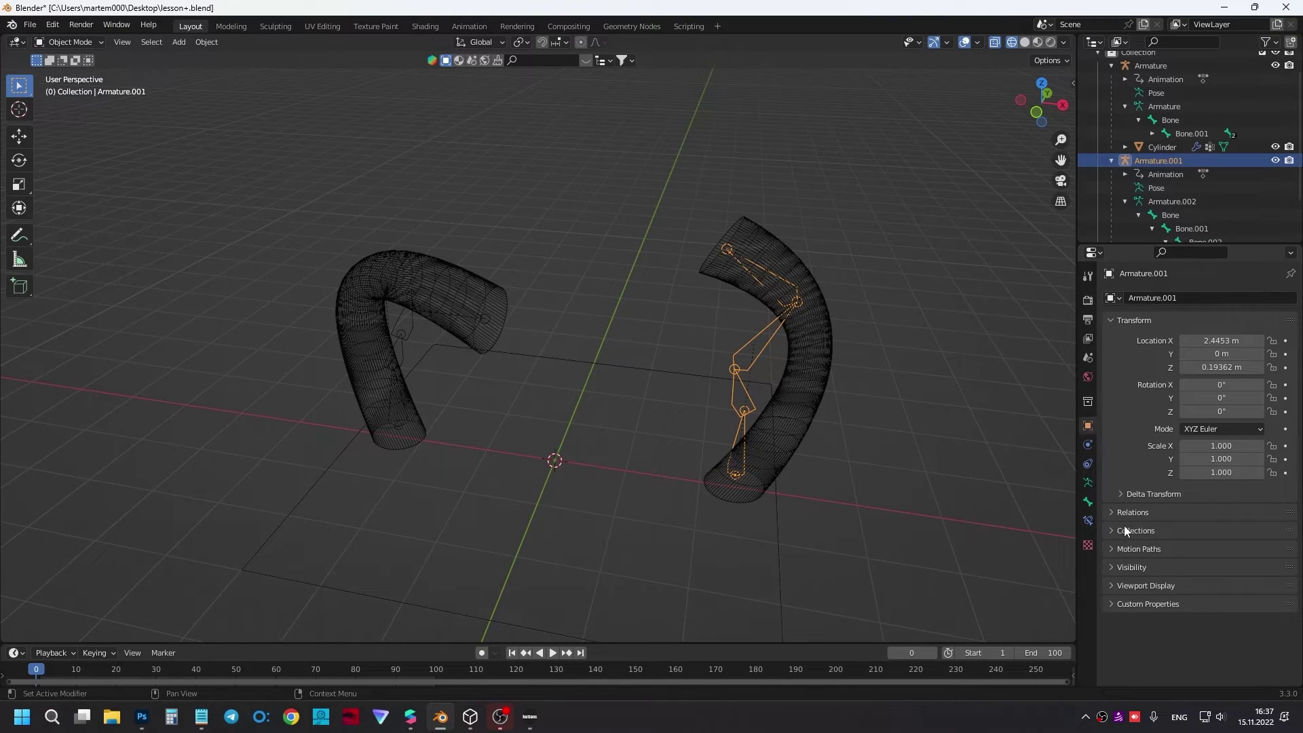
Step: Enable In Front under Viewport Display for Armature.001 and switch to Material Preview shading
click(1114, 584)
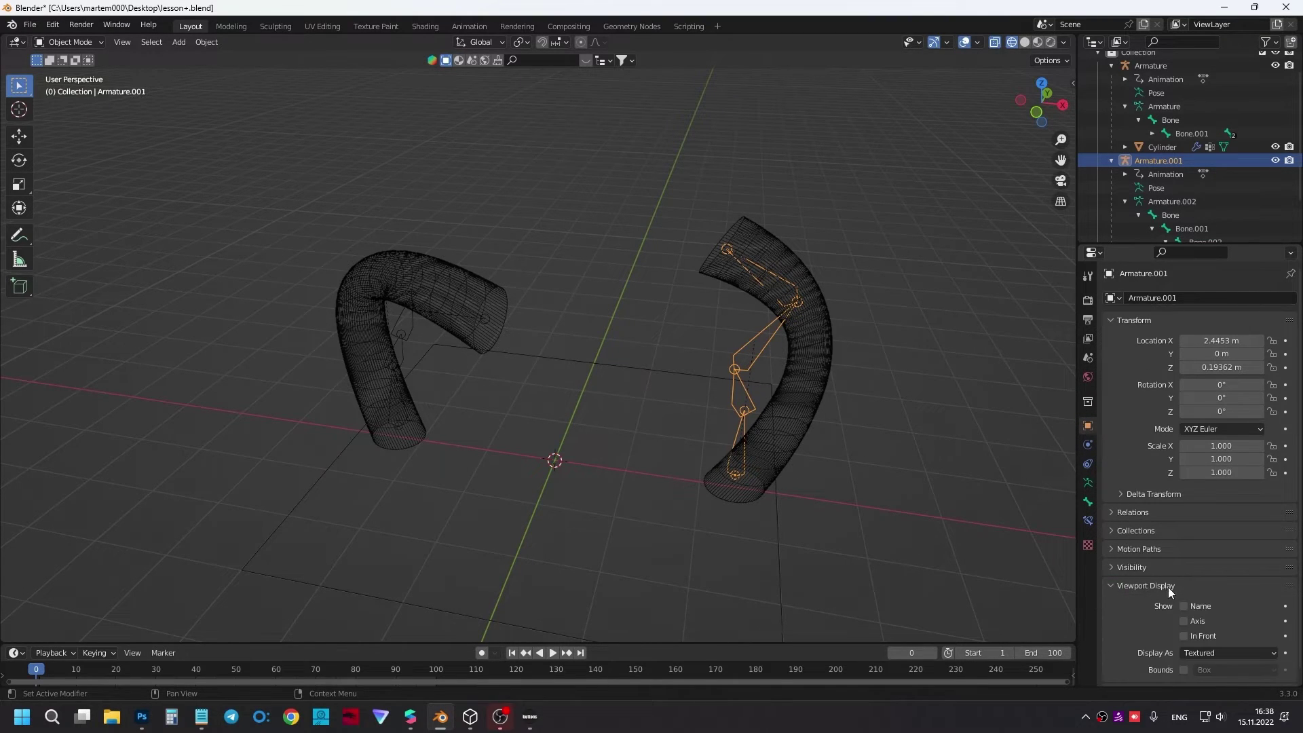
click(1183, 636)
click(993, 44)
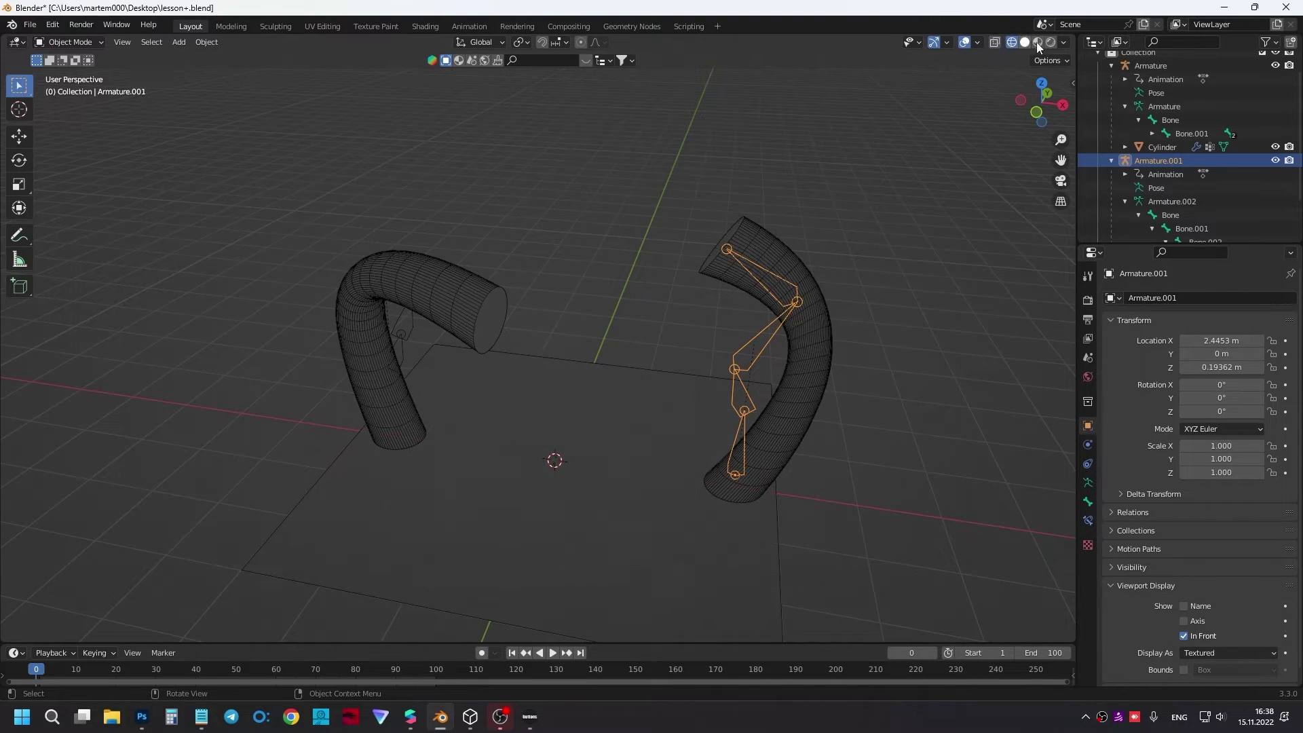
click(1037, 42)
click(852, 327)
middle_drag(852, 327, 902, 286)
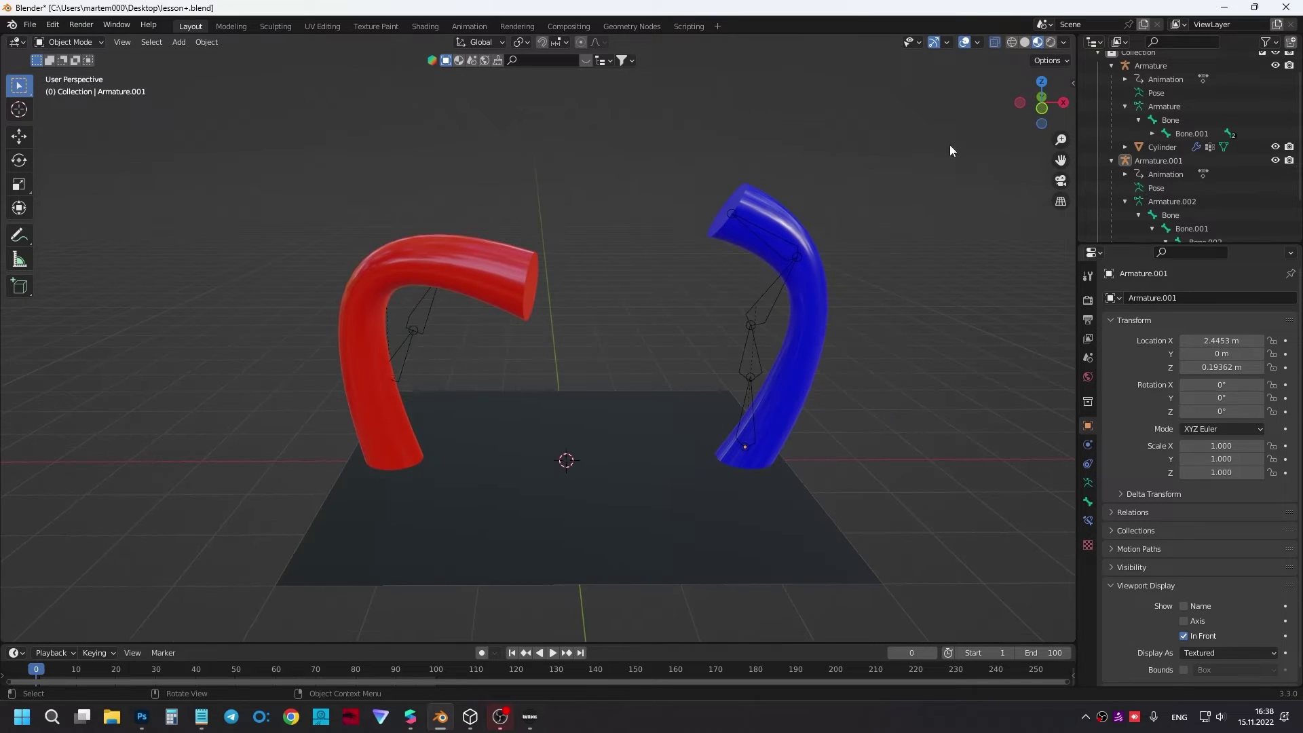
Step: Orbit and zoom the view to check the bones show over the blue tube
click(994, 43)
mouse_move(910, 206)
middle_down()
mouse_move(778, 361)
mouse_move(812, 273)
middle_up()
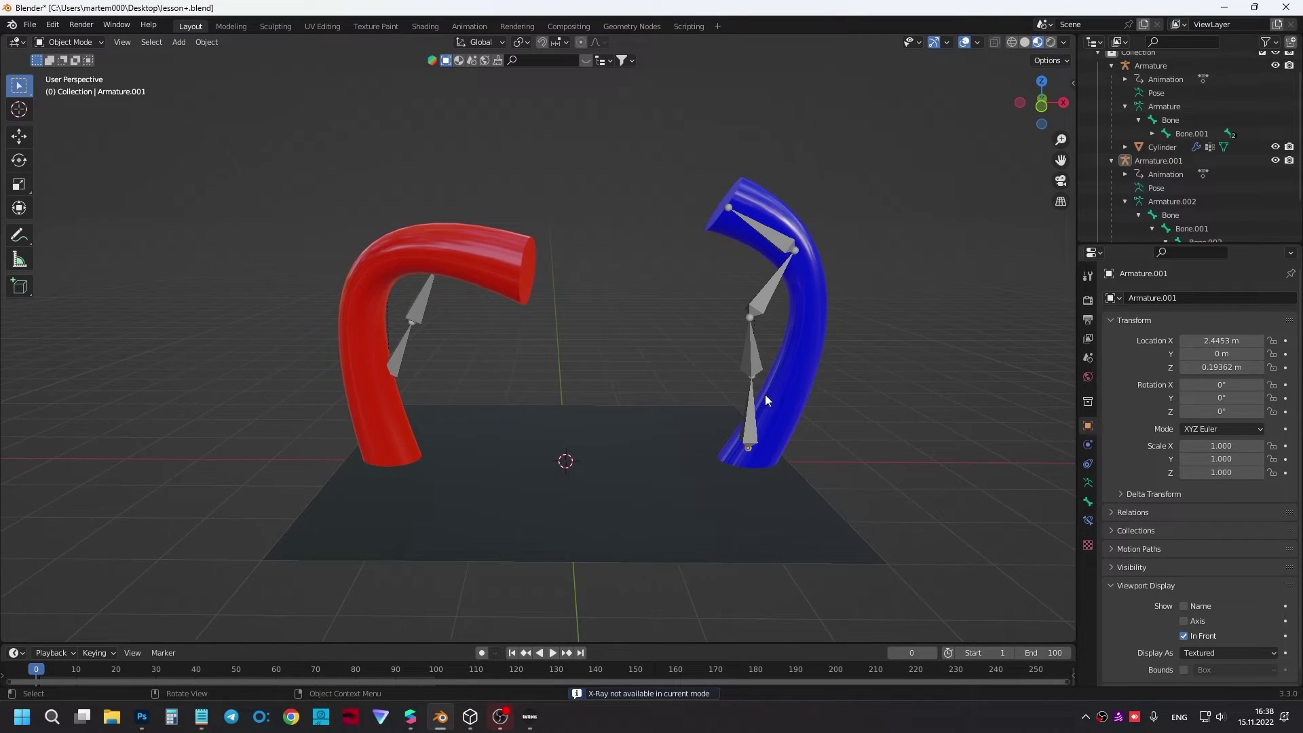
scroll(764, 393, up, 1)
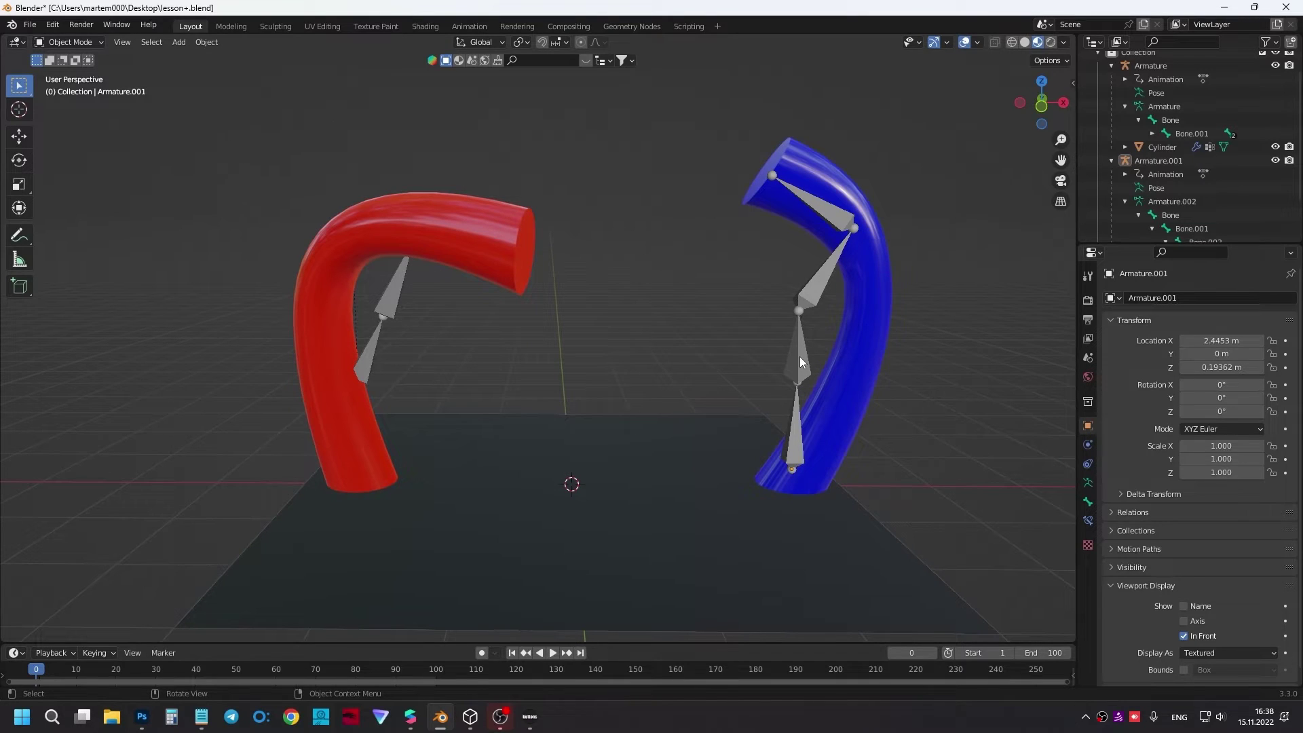
click(844, 222)
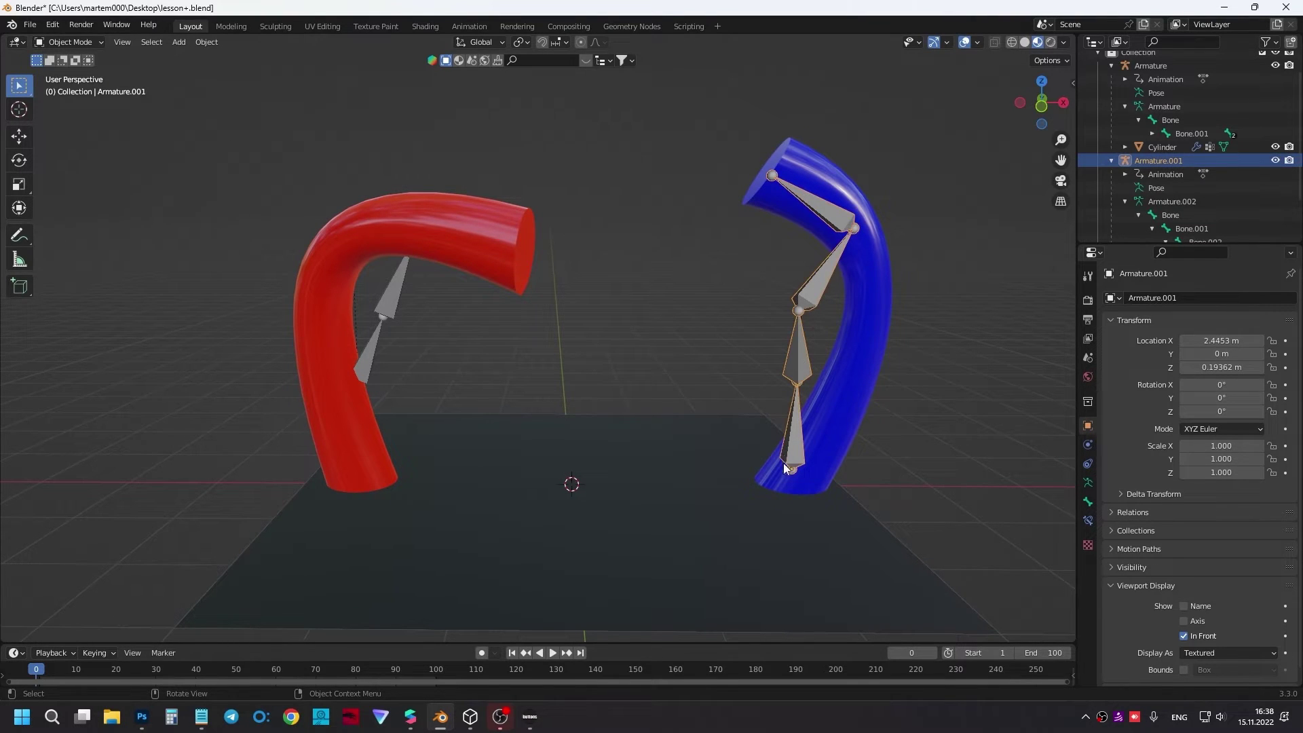
scroll(1214, 162, down, 2)
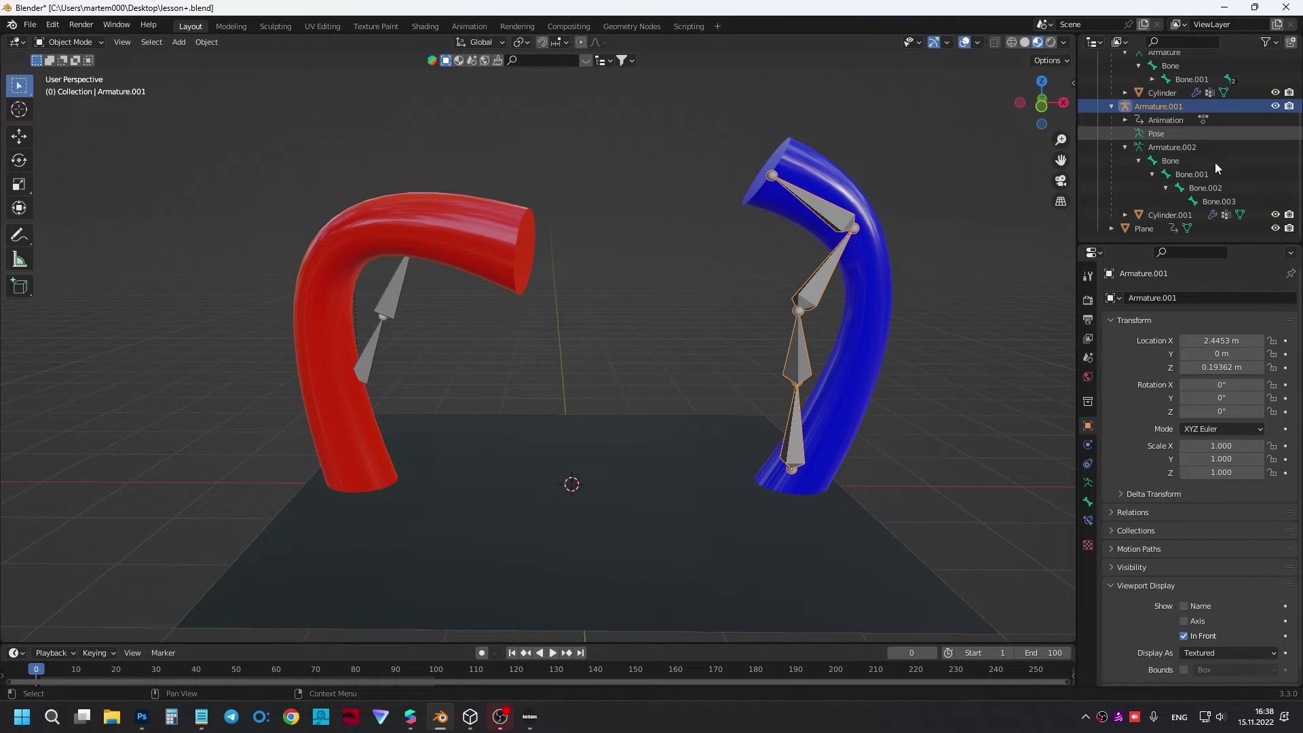
scroll(1160, 102, up, 3)
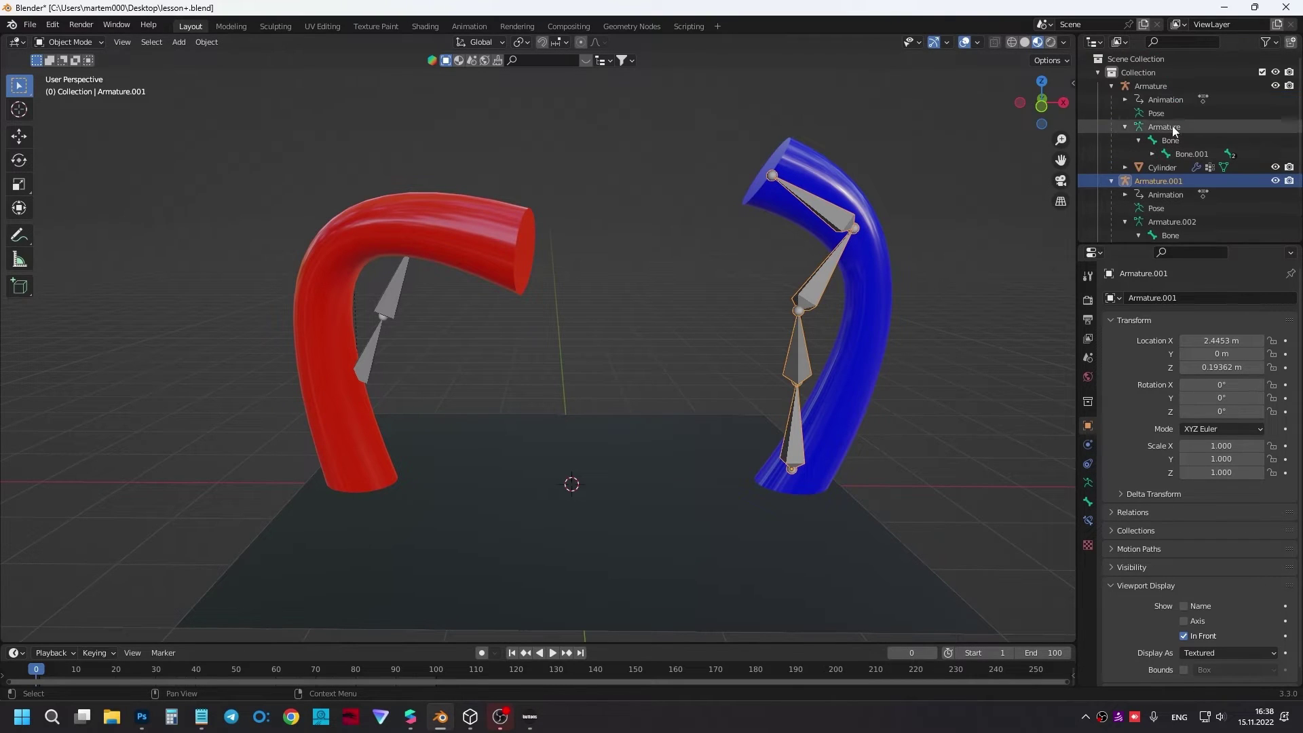
Step: Select the red tube's Armature and switch it to Edit Mode
click(1157, 87)
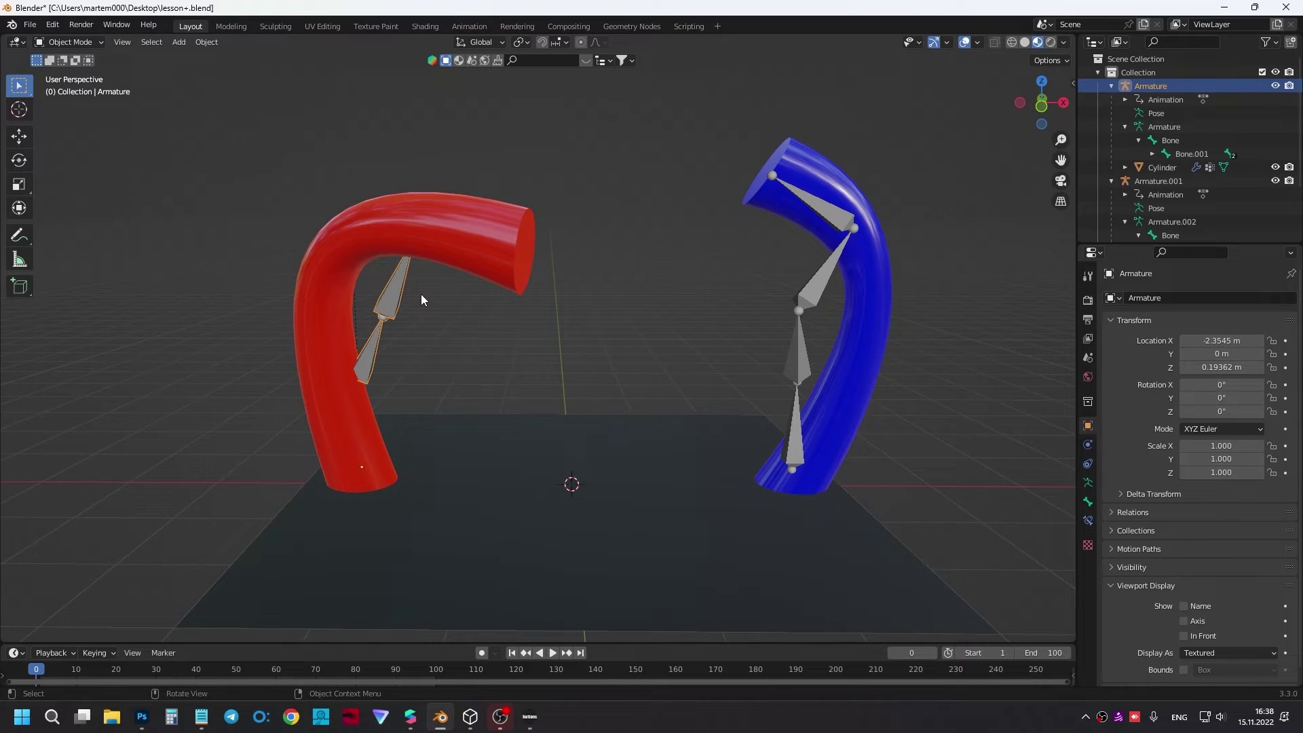
click(68, 42)
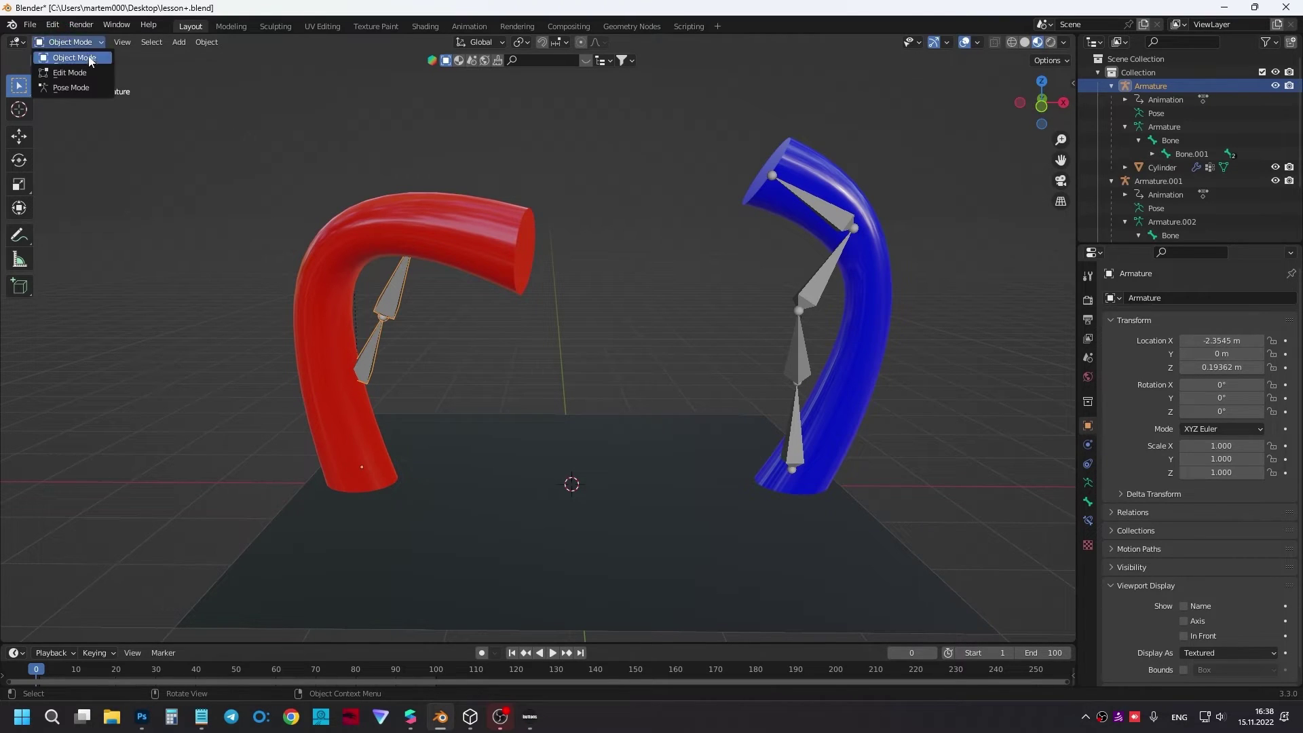
click(90, 73)
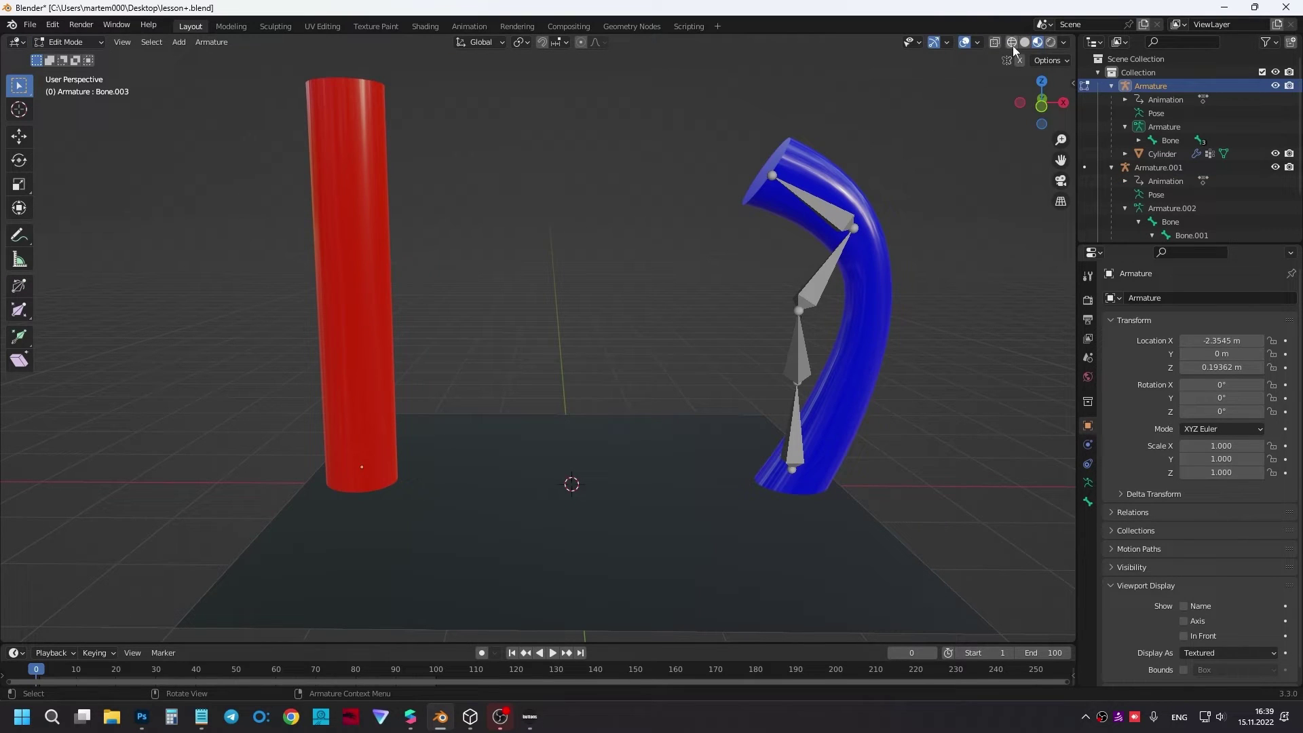
Step: Show wireframe with X-Ray, select all its bones and open Batch Rename
click(1012, 42)
click(994, 42)
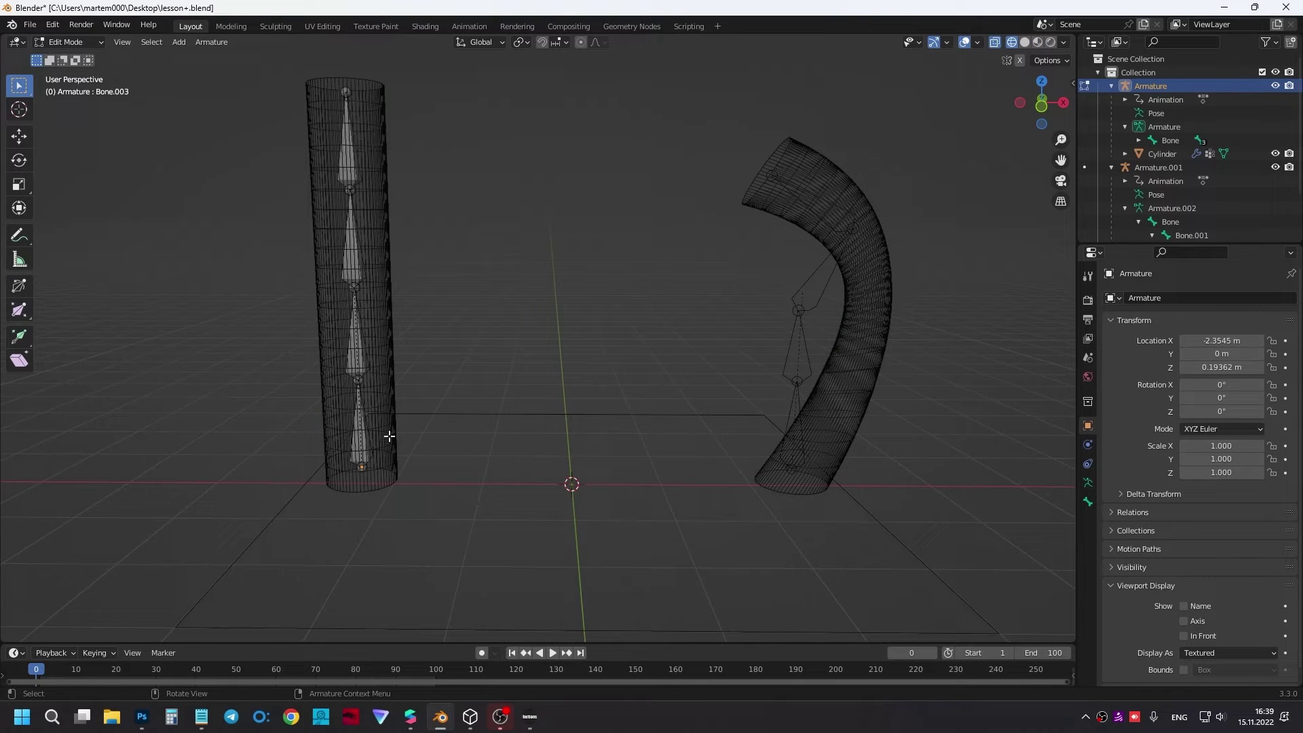
key(a)
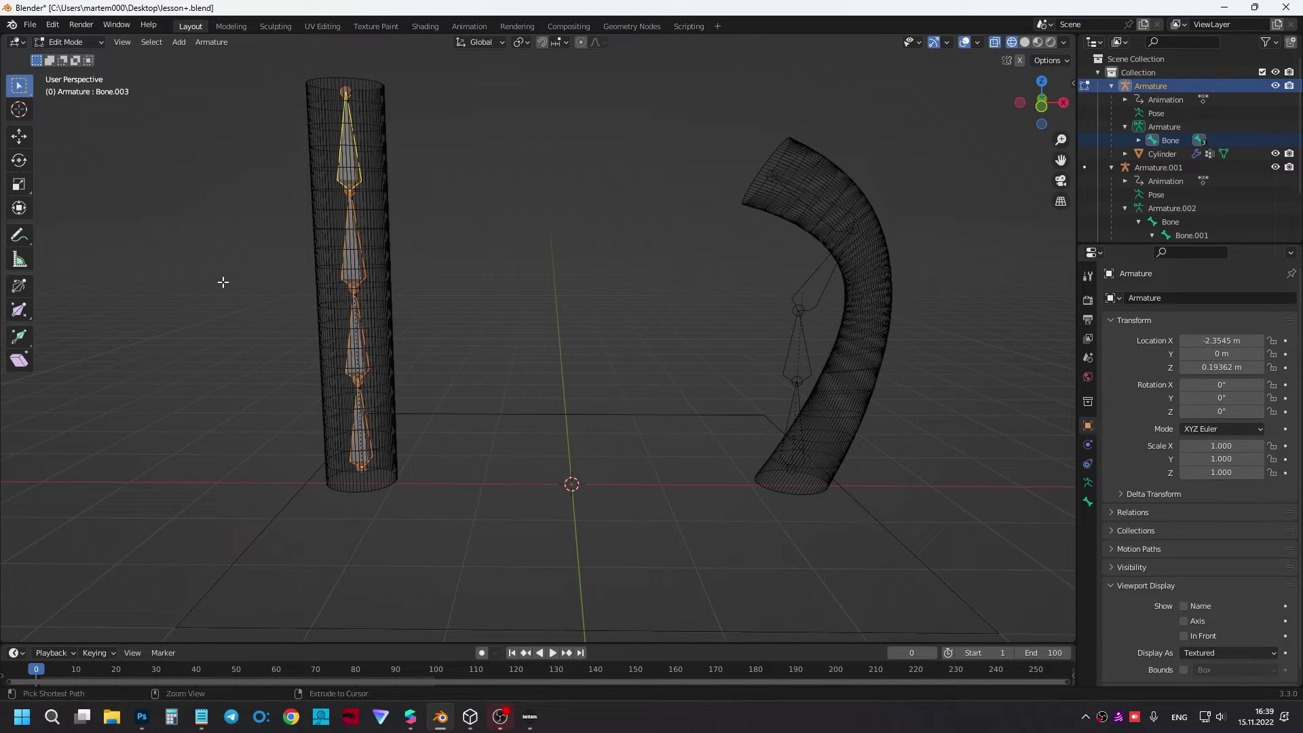
key(ctrl+F2)
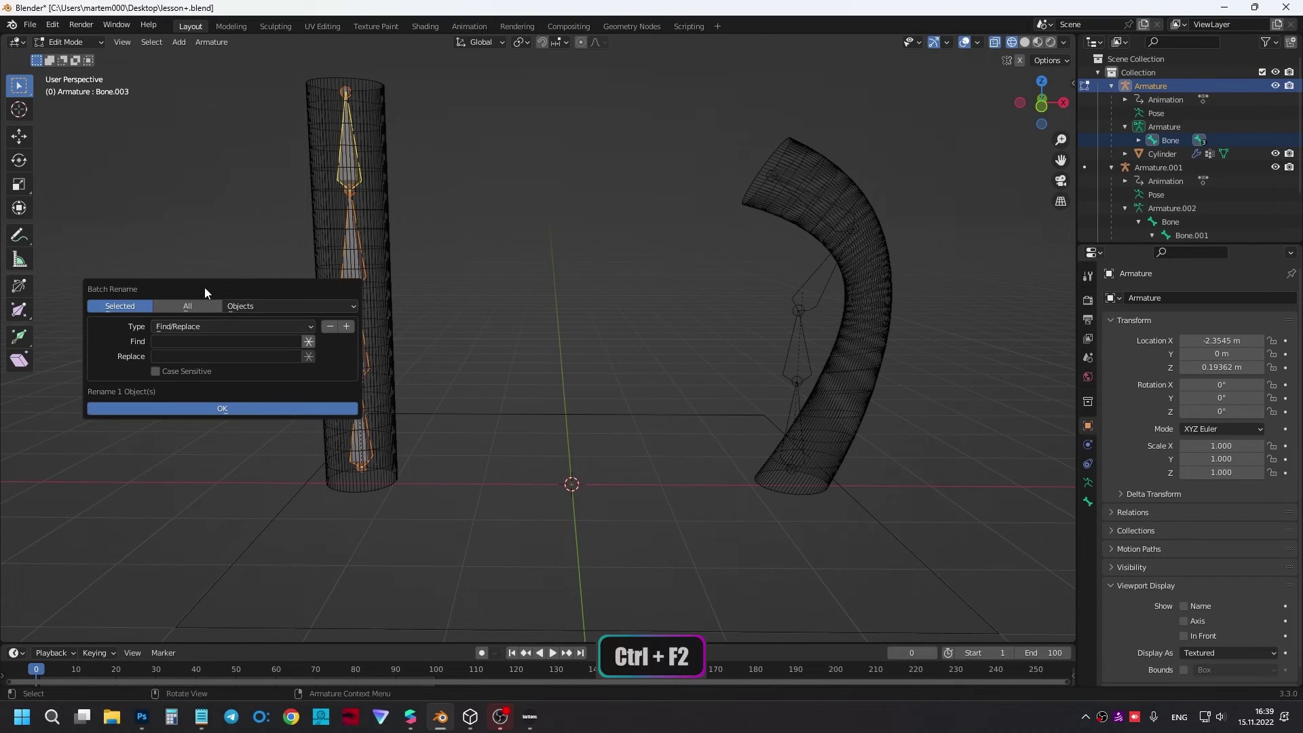
Step: Batch rename the bones using Set Name with method Suffix and name 'A'
drag(205, 287, 554, 299)
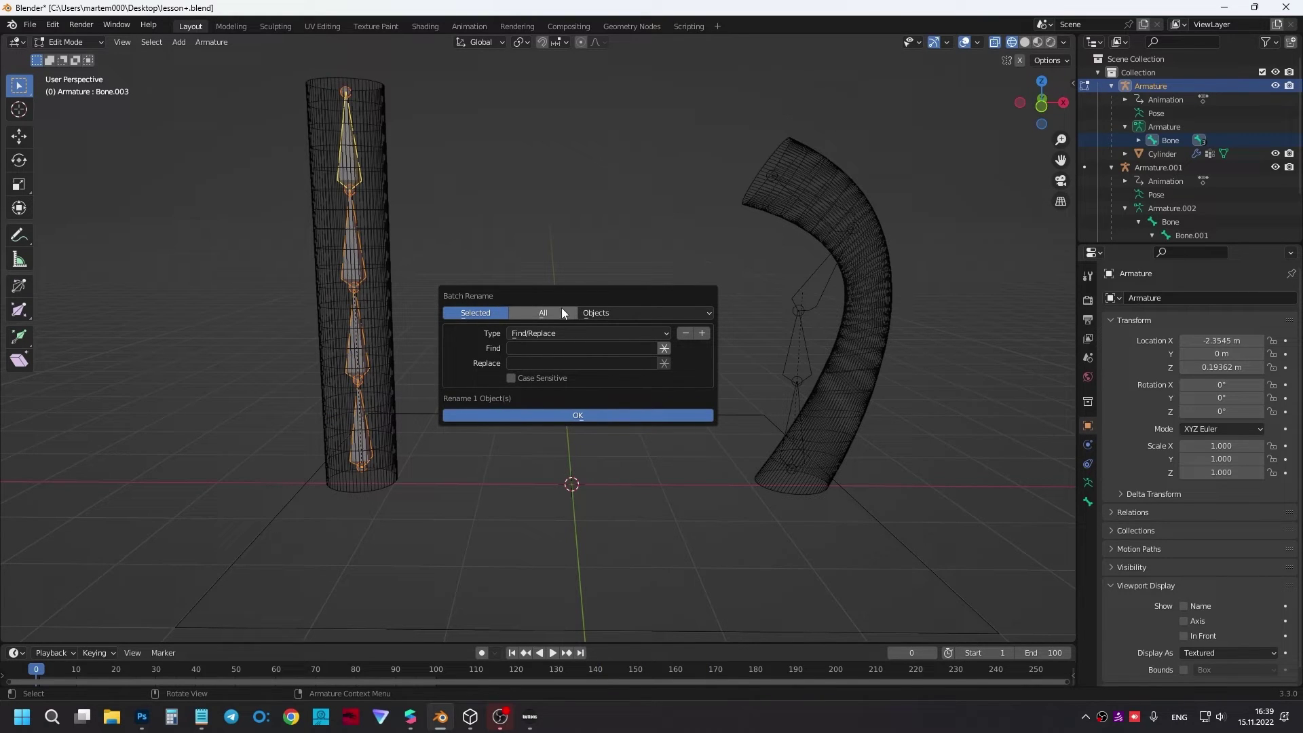
click(621, 311)
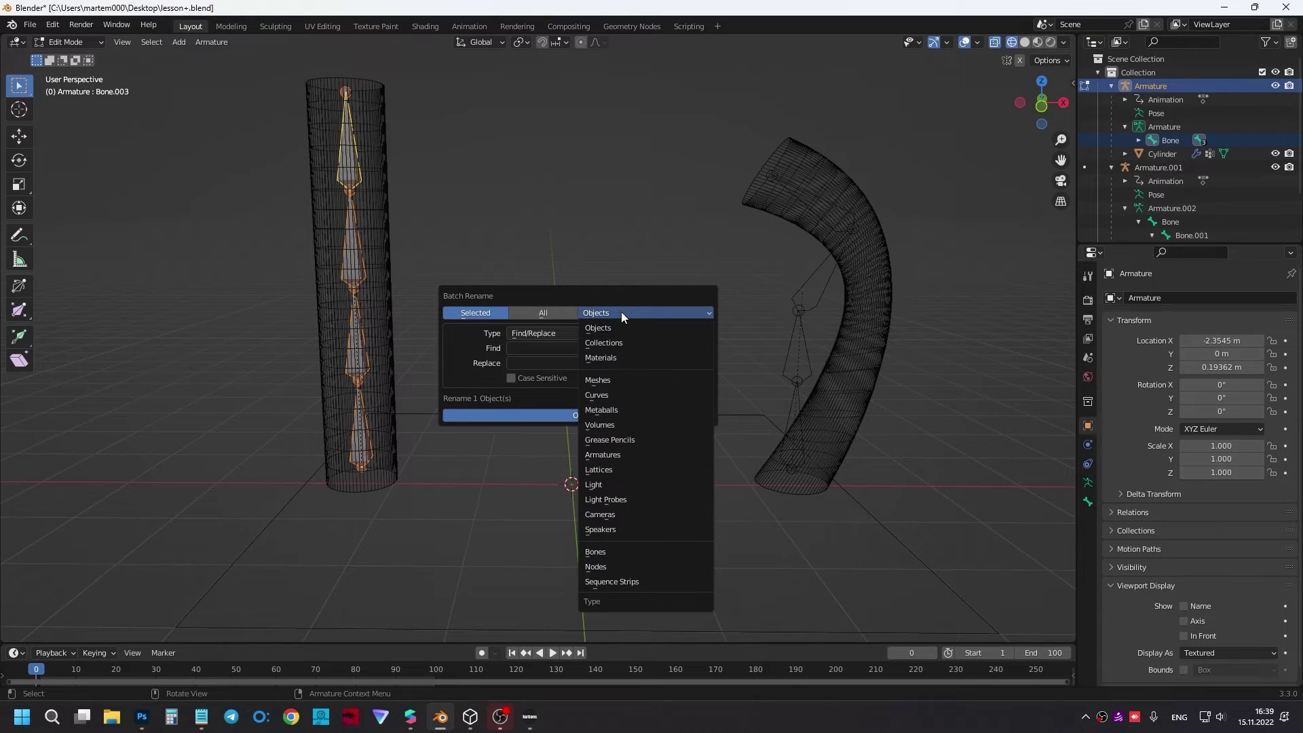
click(616, 551)
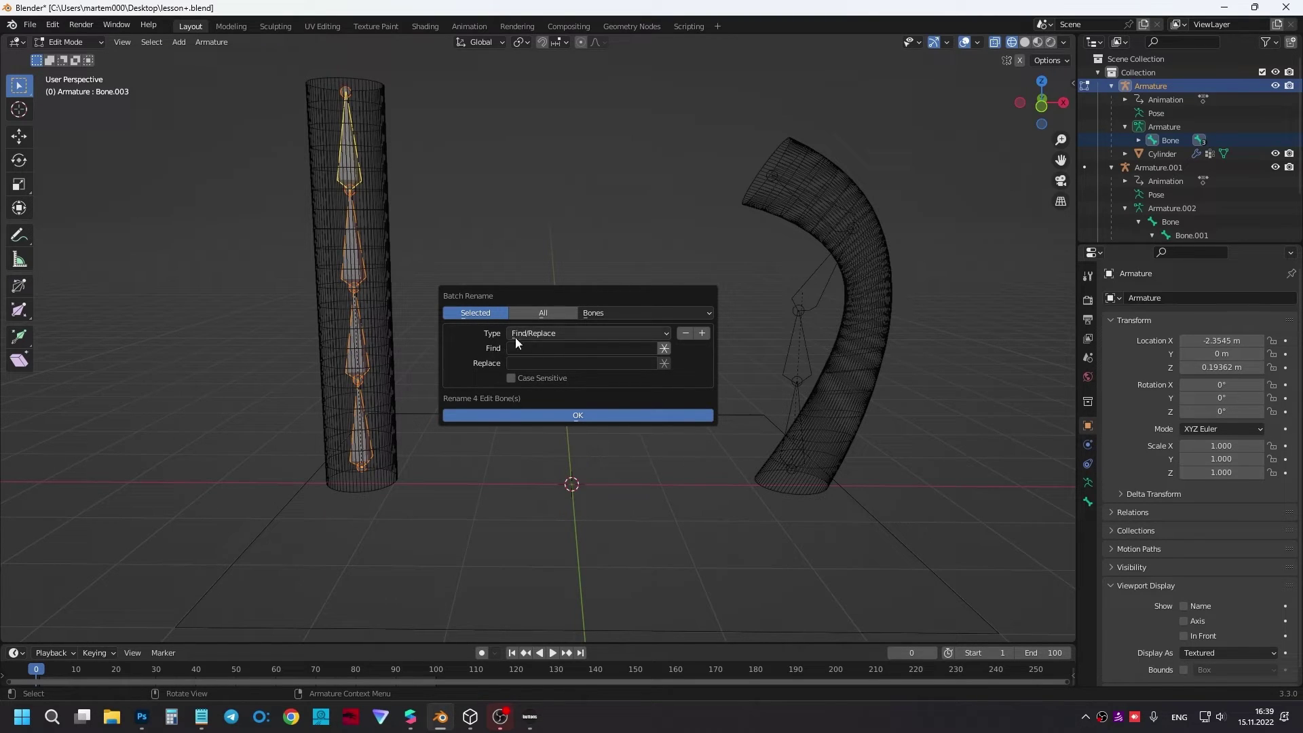
click(551, 335)
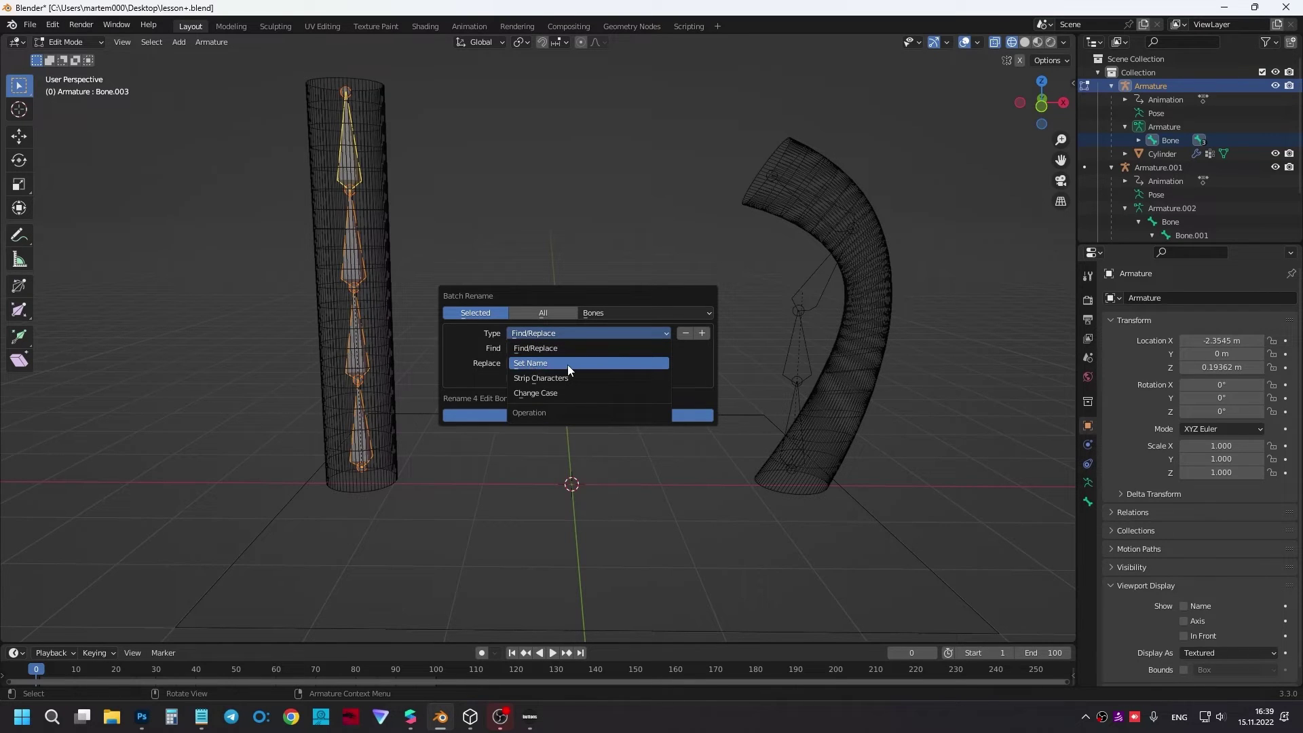
click(567, 364)
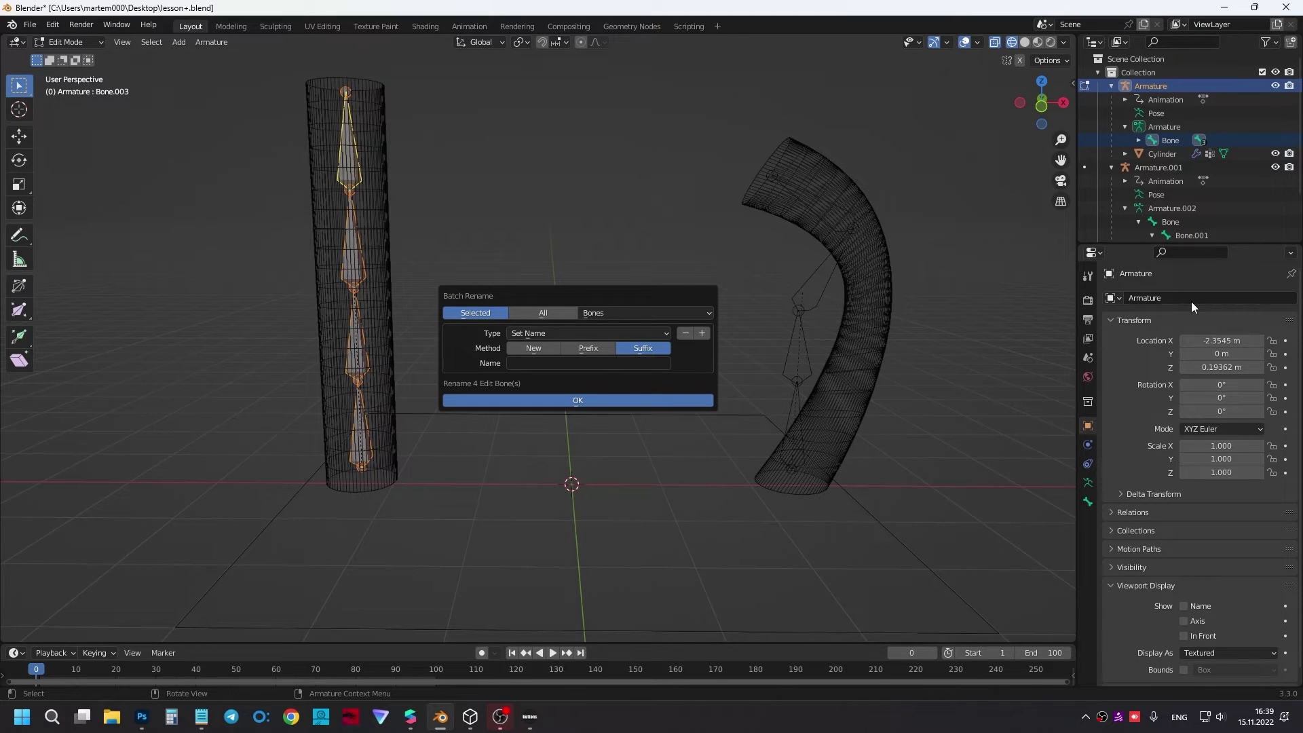
click(597, 364)
text(A)
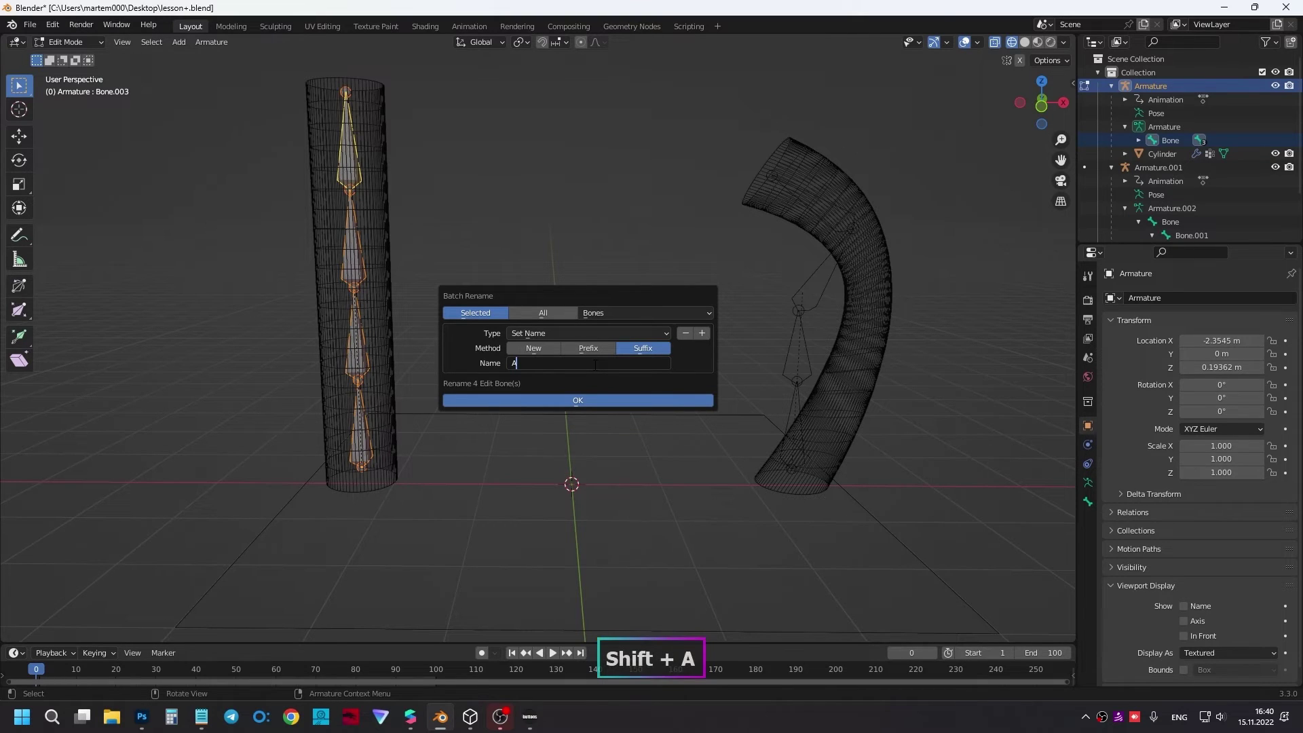
click(585, 402)
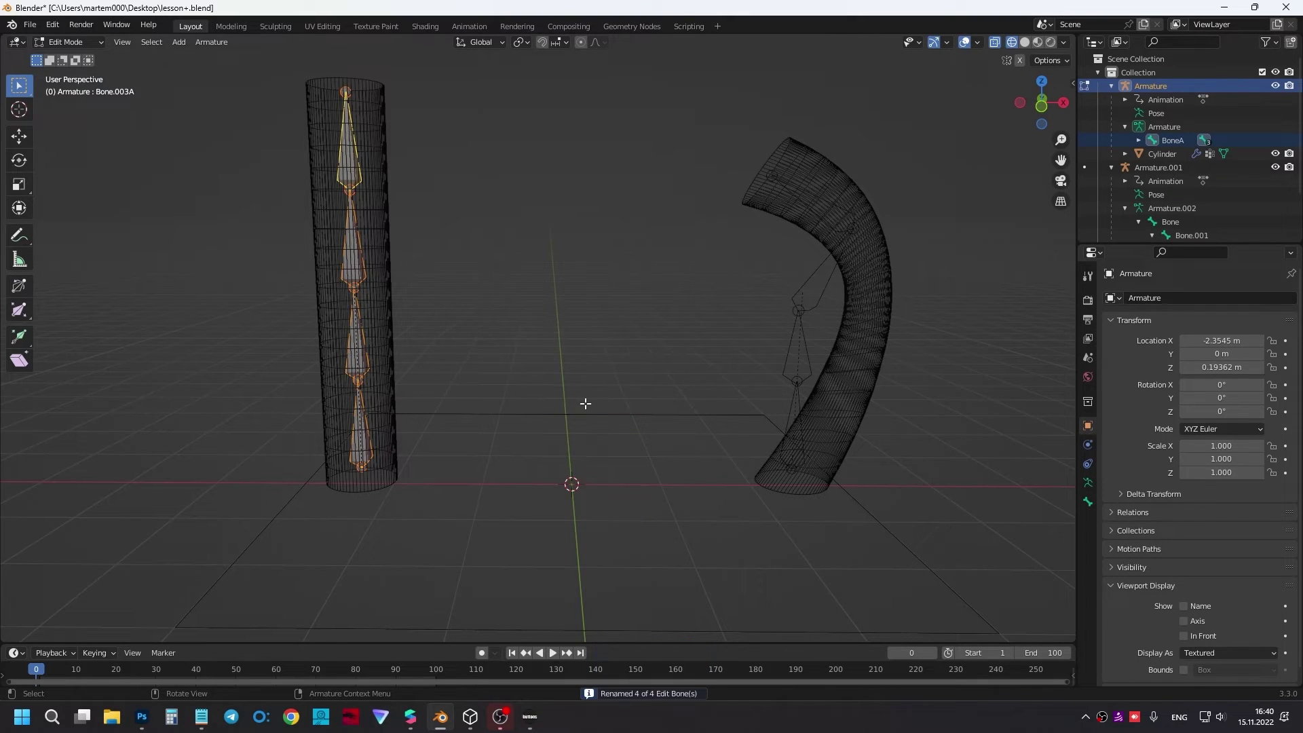
Step: Check the BoneA to Bone.003A chain in the outliner, then return to Object Mode
click(1138, 140)
click(1166, 167)
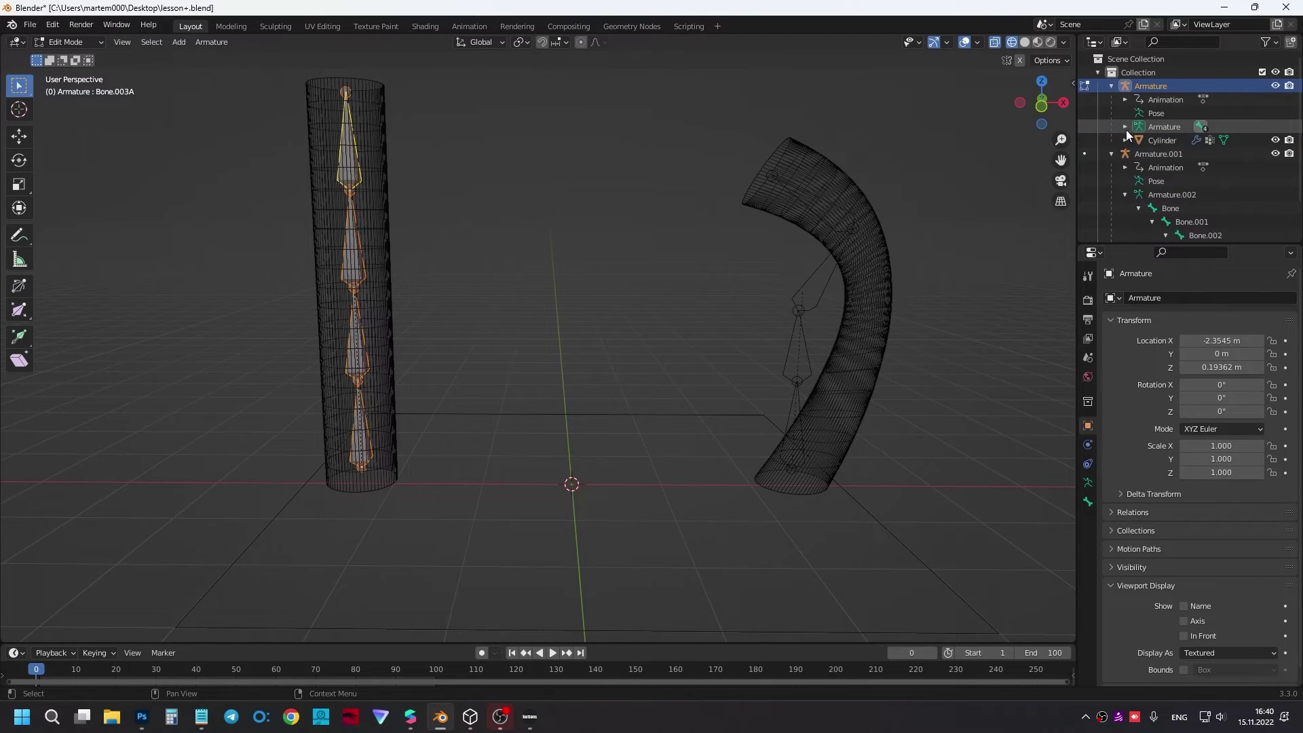
click(1139, 141)
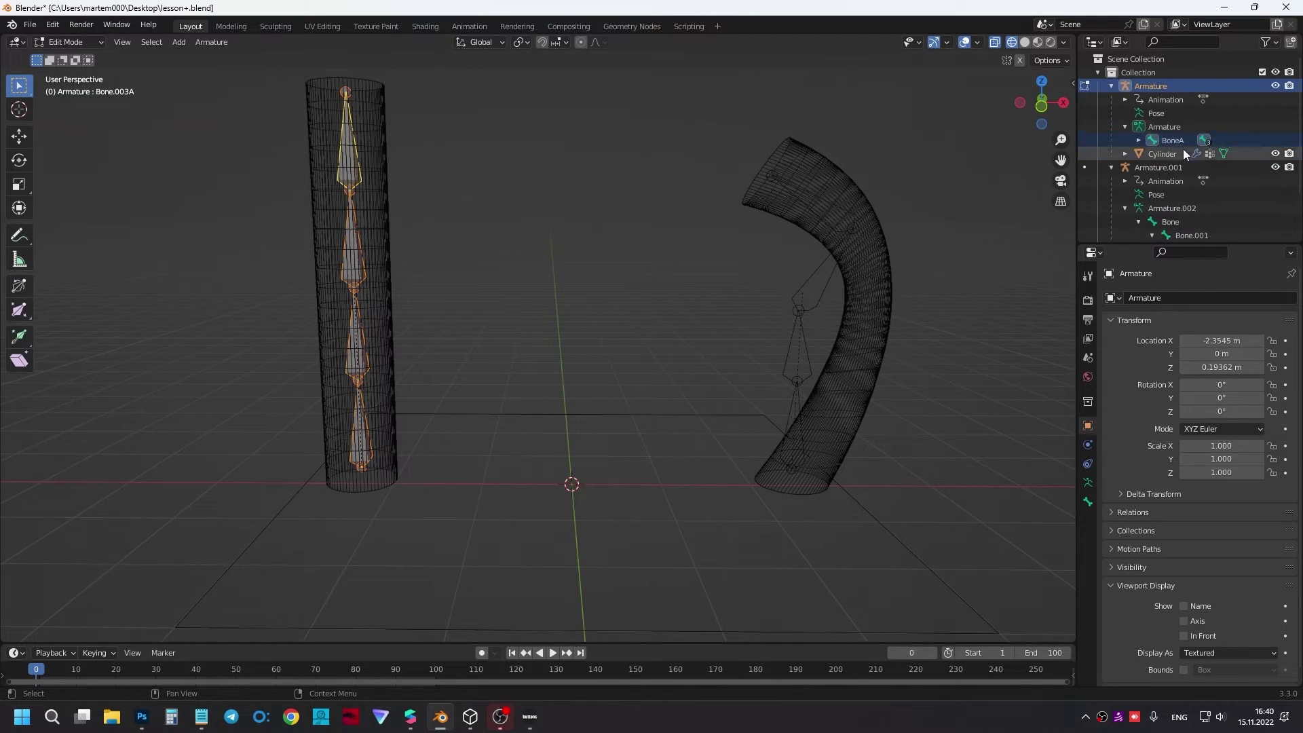
click(1125, 127)
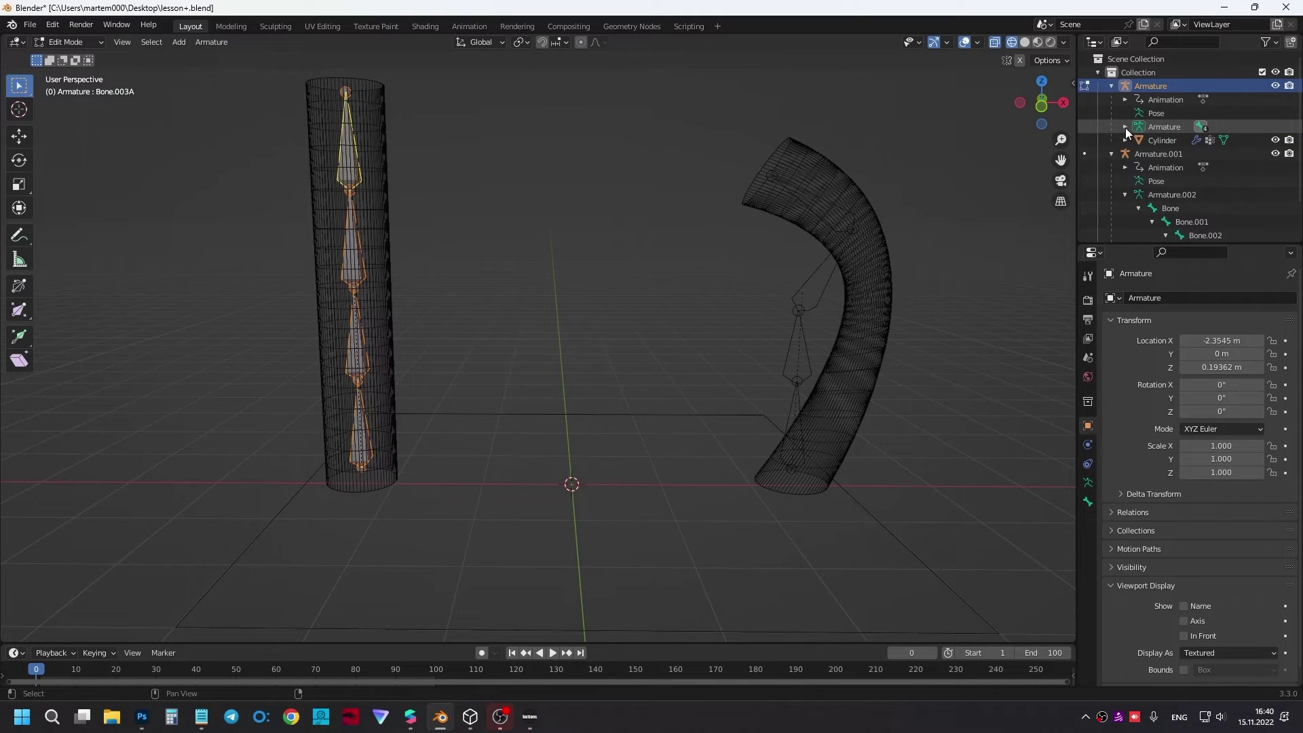
shift+click(1124, 127)
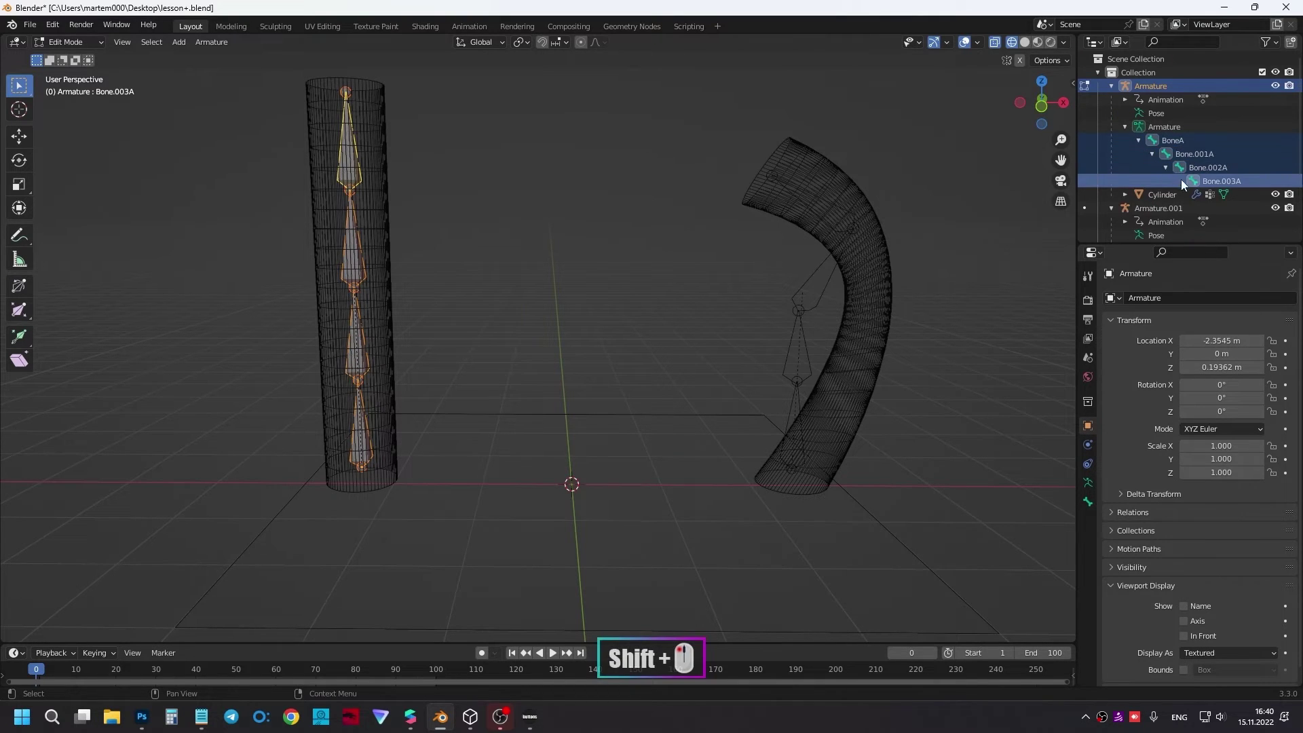
click(1125, 126)
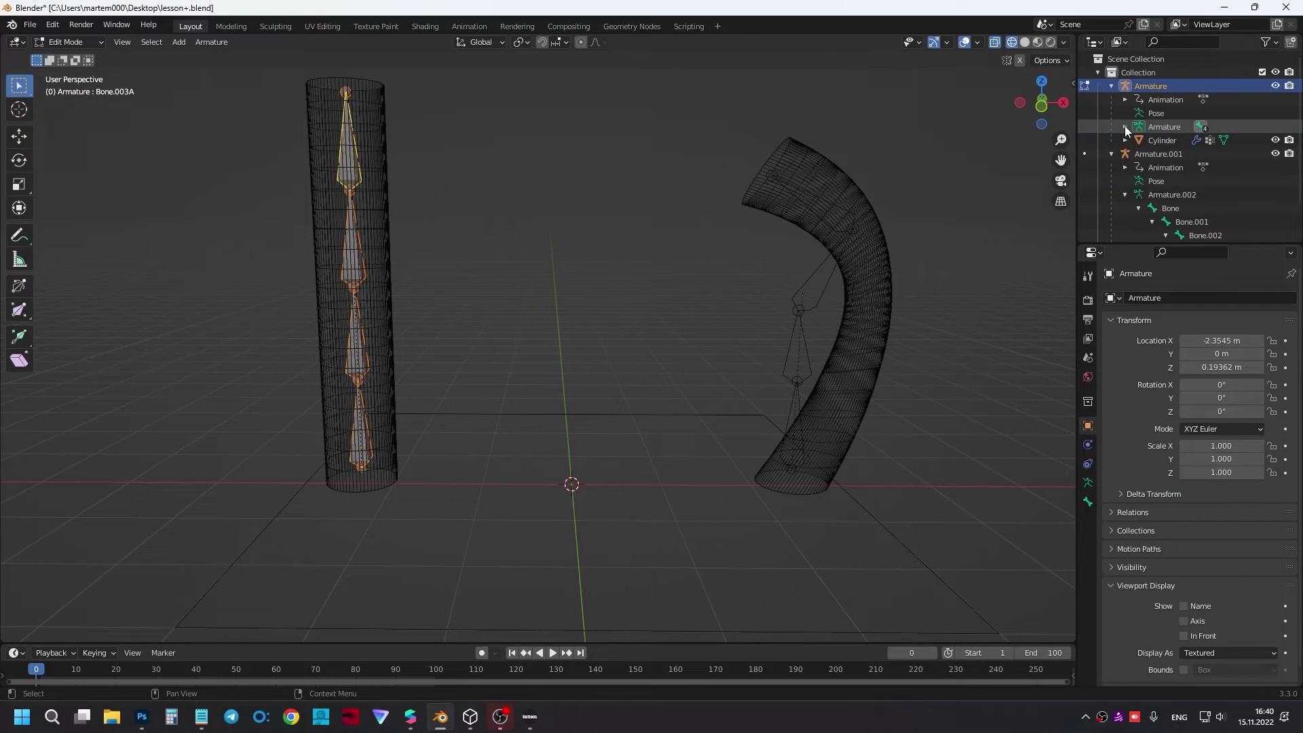
shift+click(1123, 128)
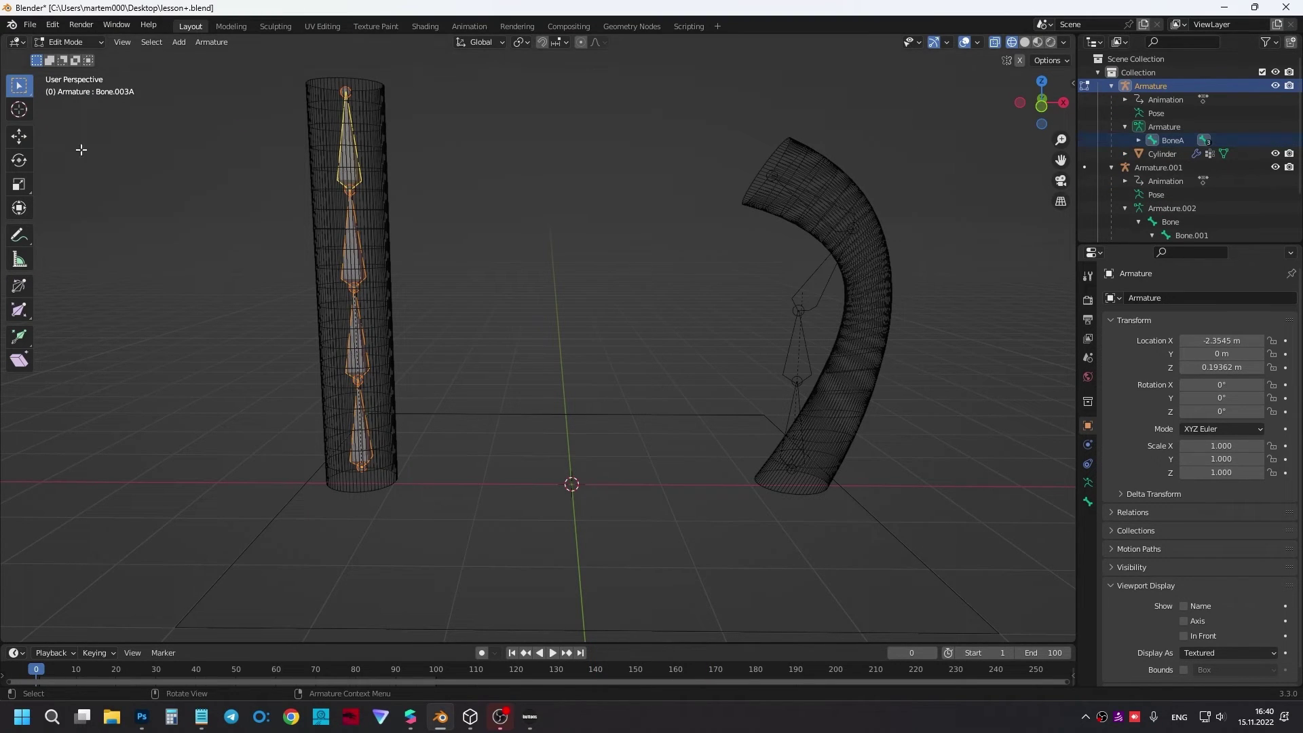
click(68, 42)
click(74, 58)
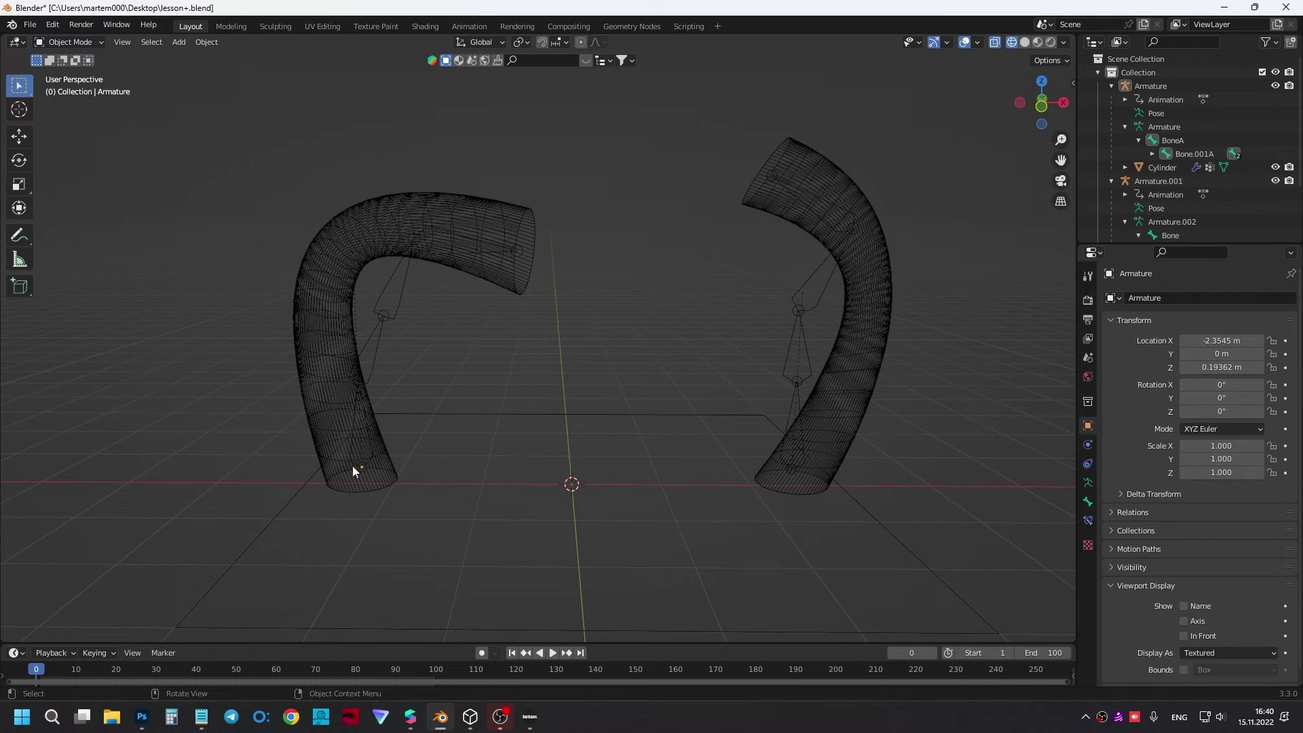
Step: Switch to Material Preview shading, orbit the view and select the blue tube's Armature.001
click(1037, 42)
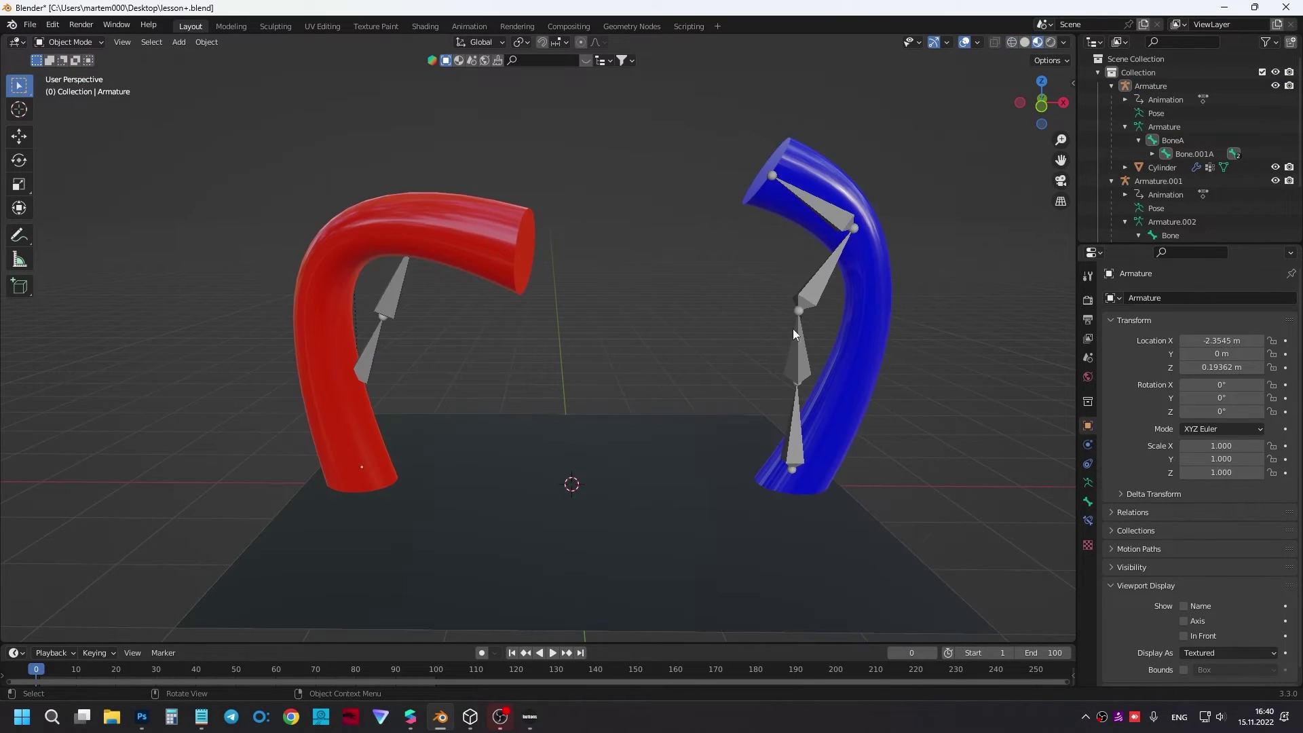
click(799, 355)
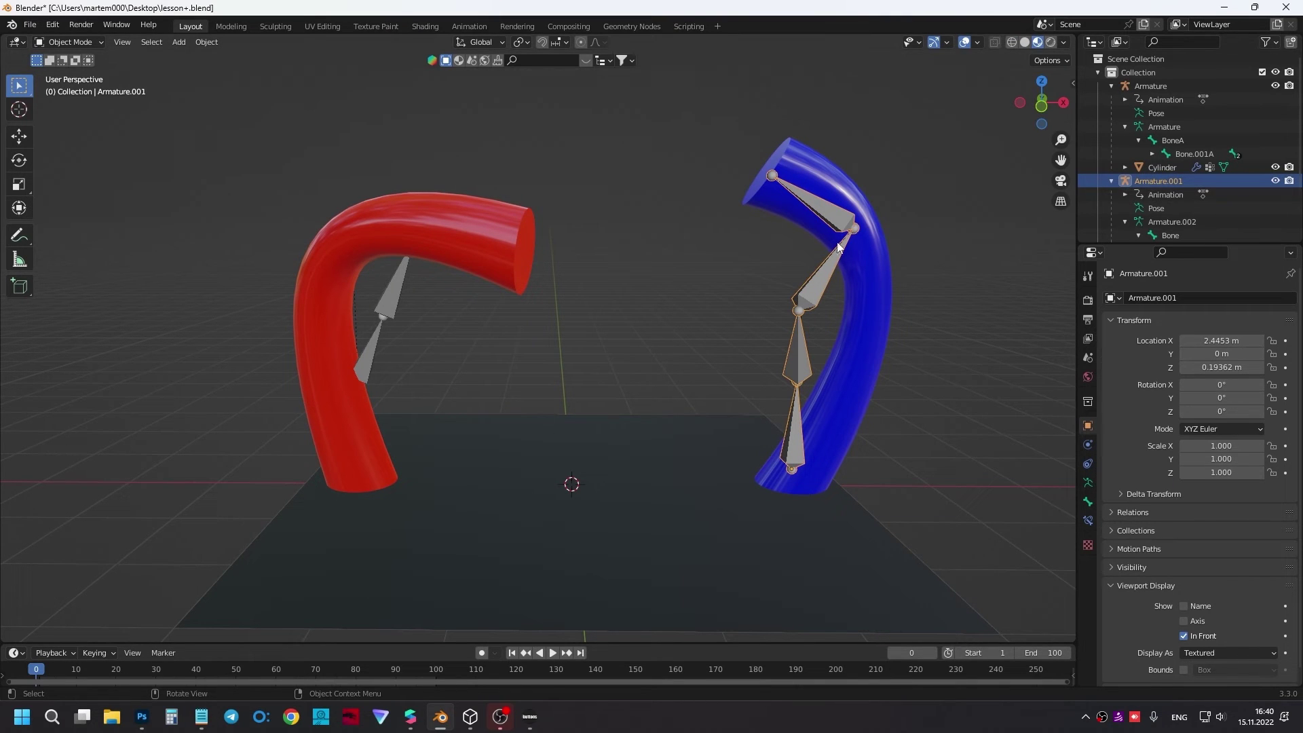
click(757, 321)
mouse_move(758, 322)
middle_down()
mouse_move(795, 376)
mouse_move(763, 422)
mouse_move(754, 246)
mouse_move(678, 274)
middle_up()
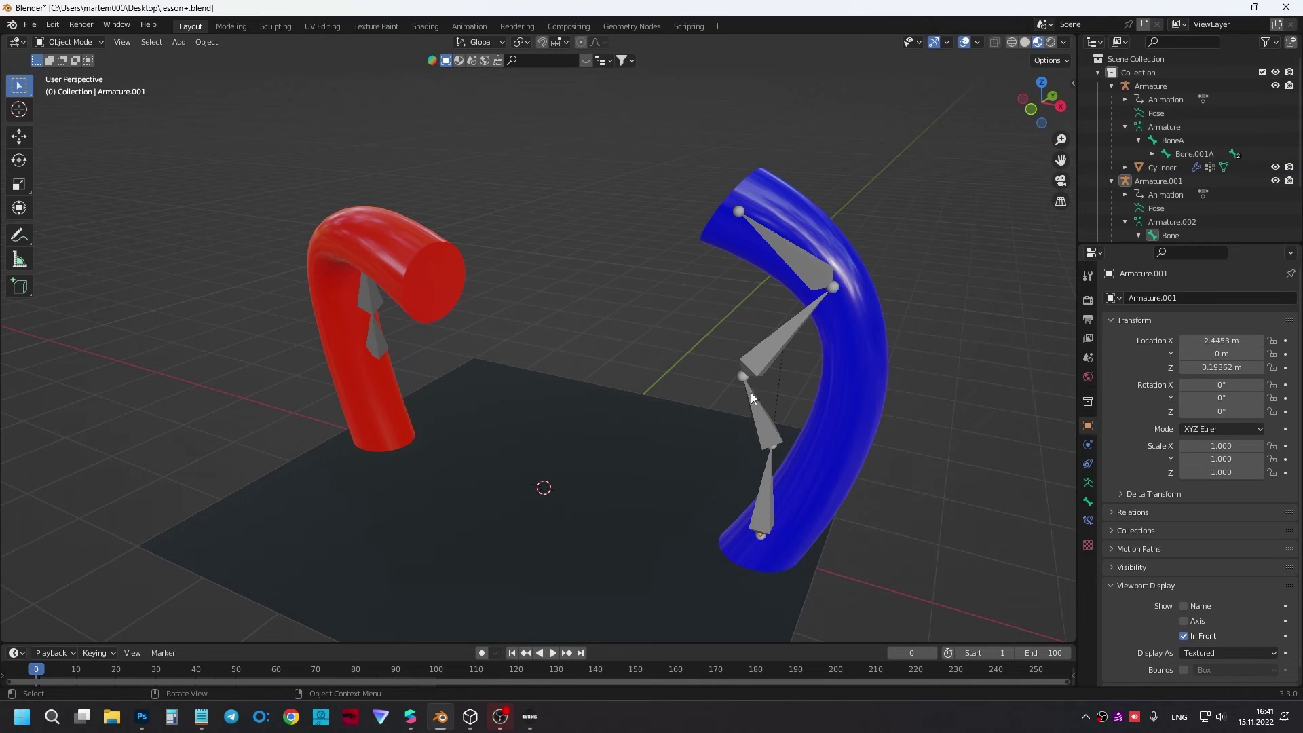
click(759, 419)
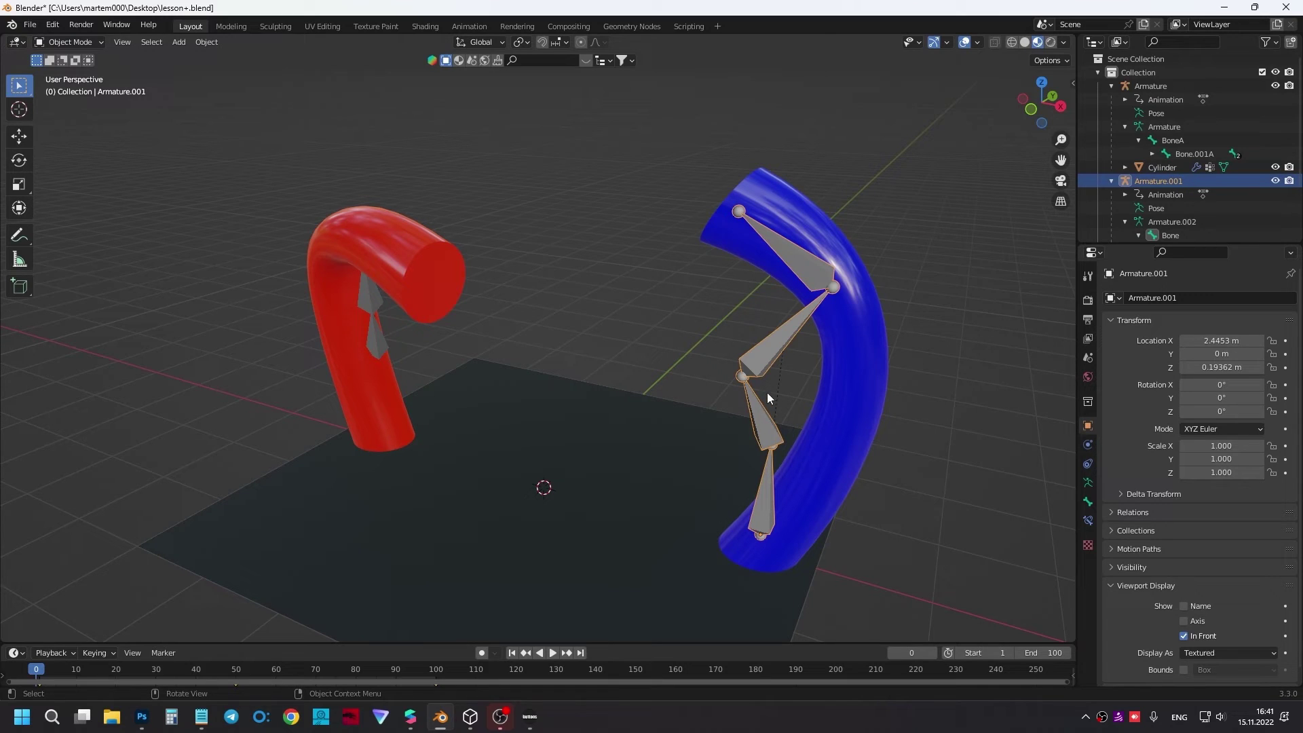
Step: Batch-rename all four blue armature edit bones by adding the suffix B
key(Tab)
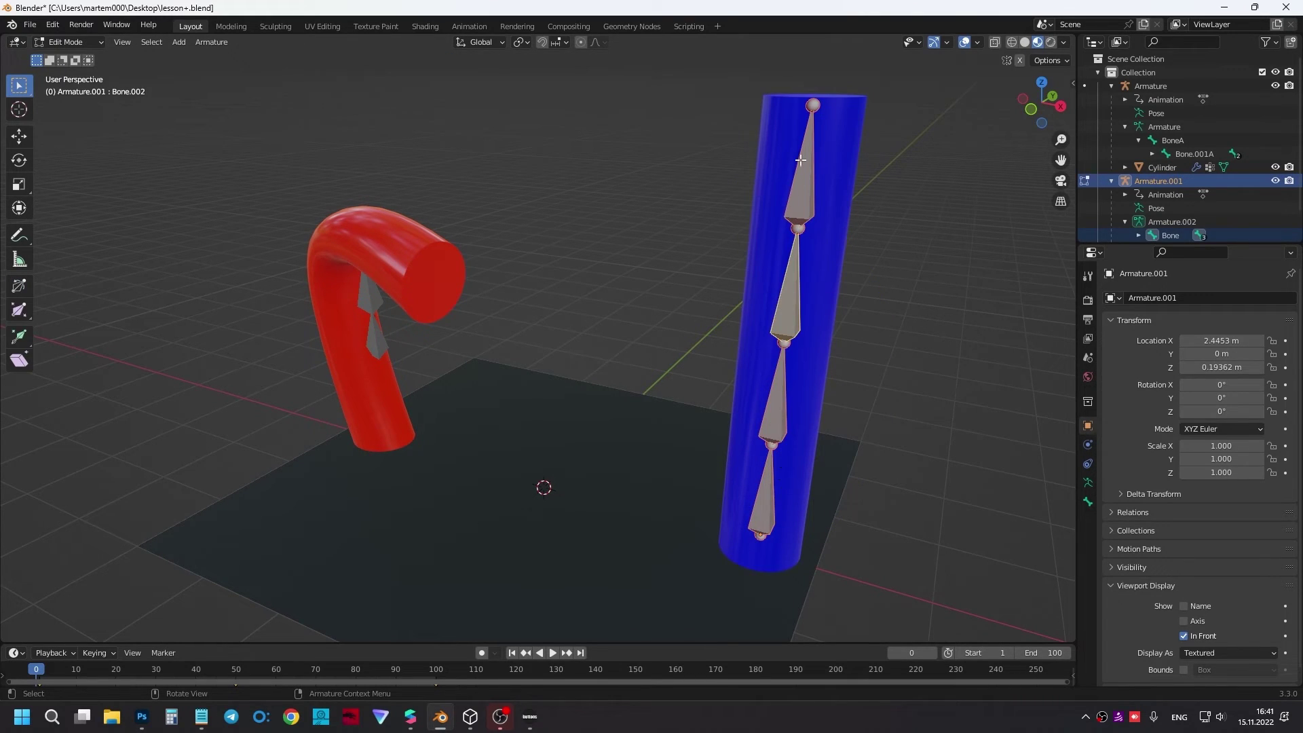
click(677, 182)
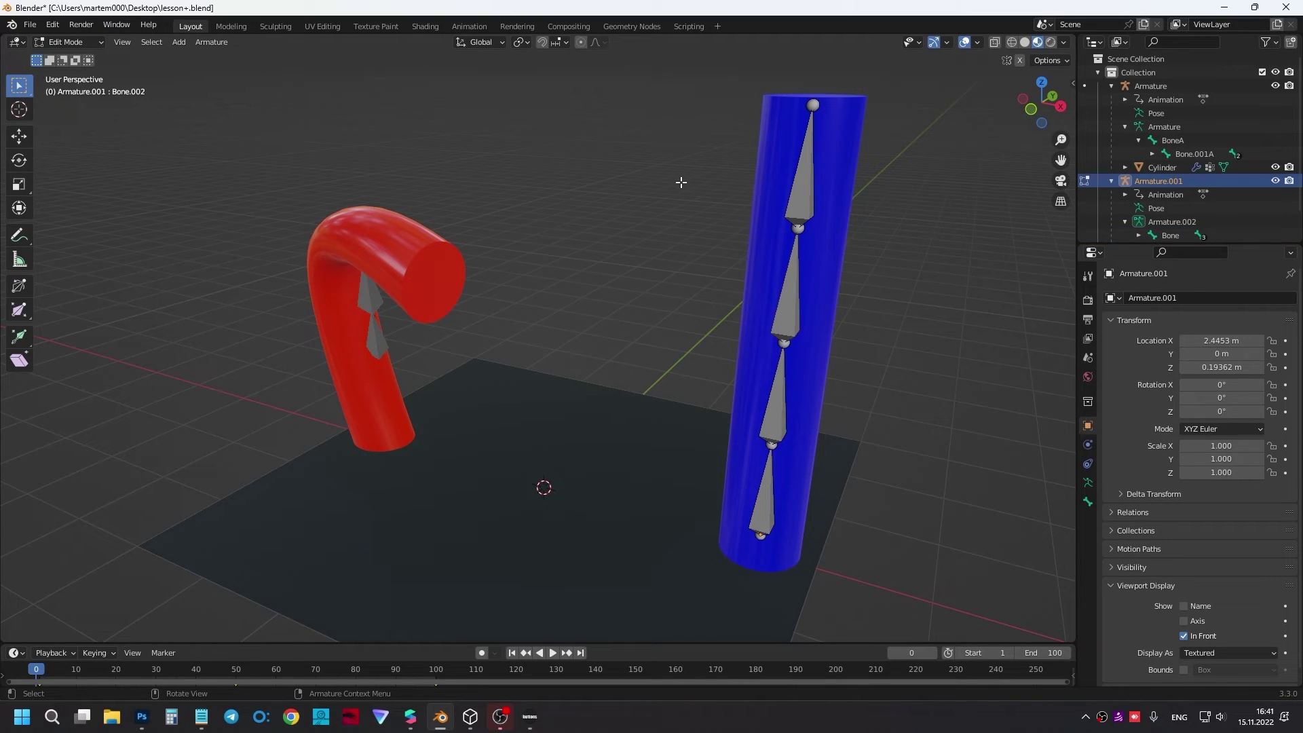
key(a)
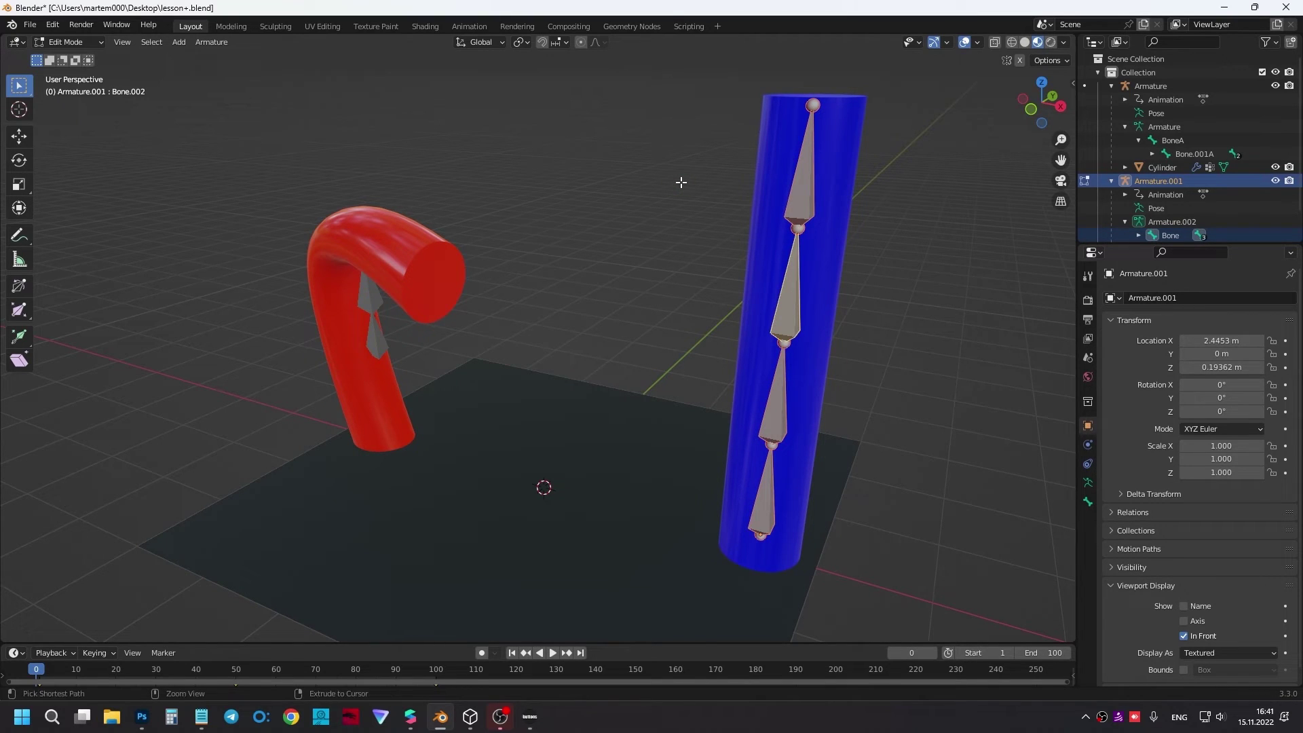
key(ctrl+F2)
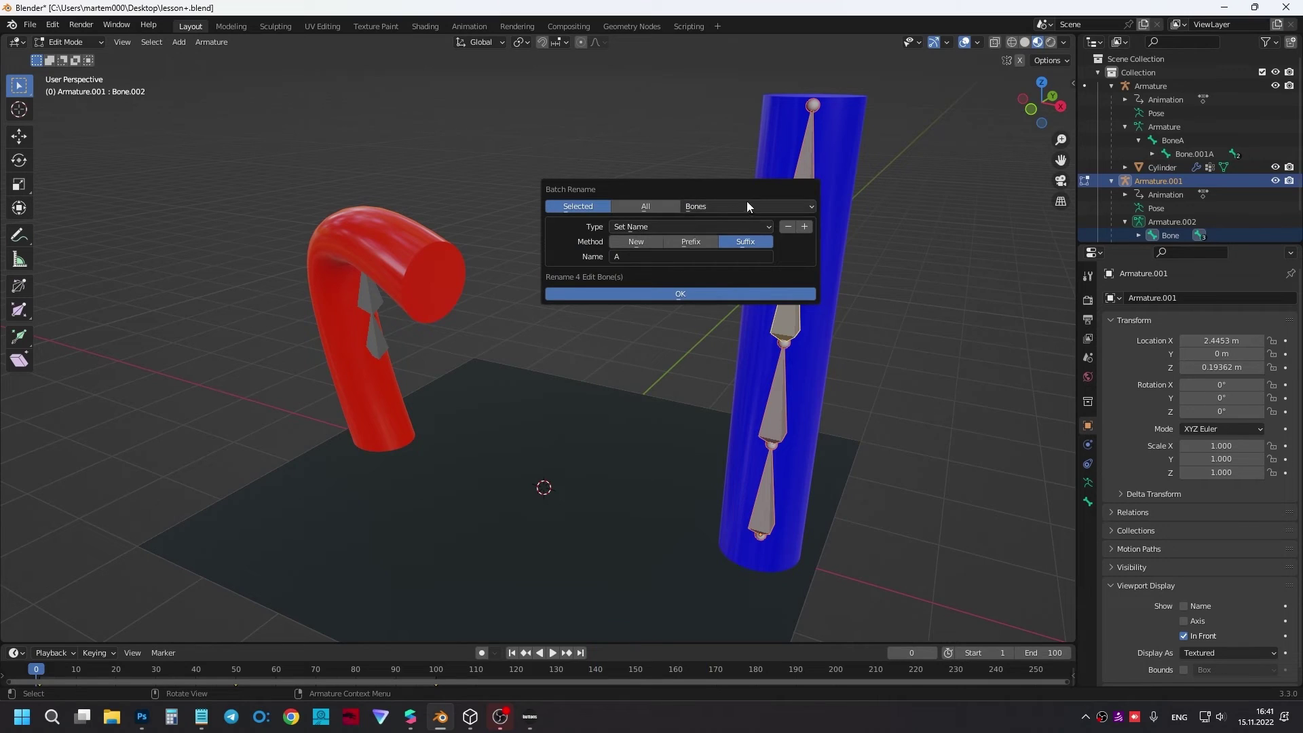
click(637, 257)
text(B)
click(694, 294)
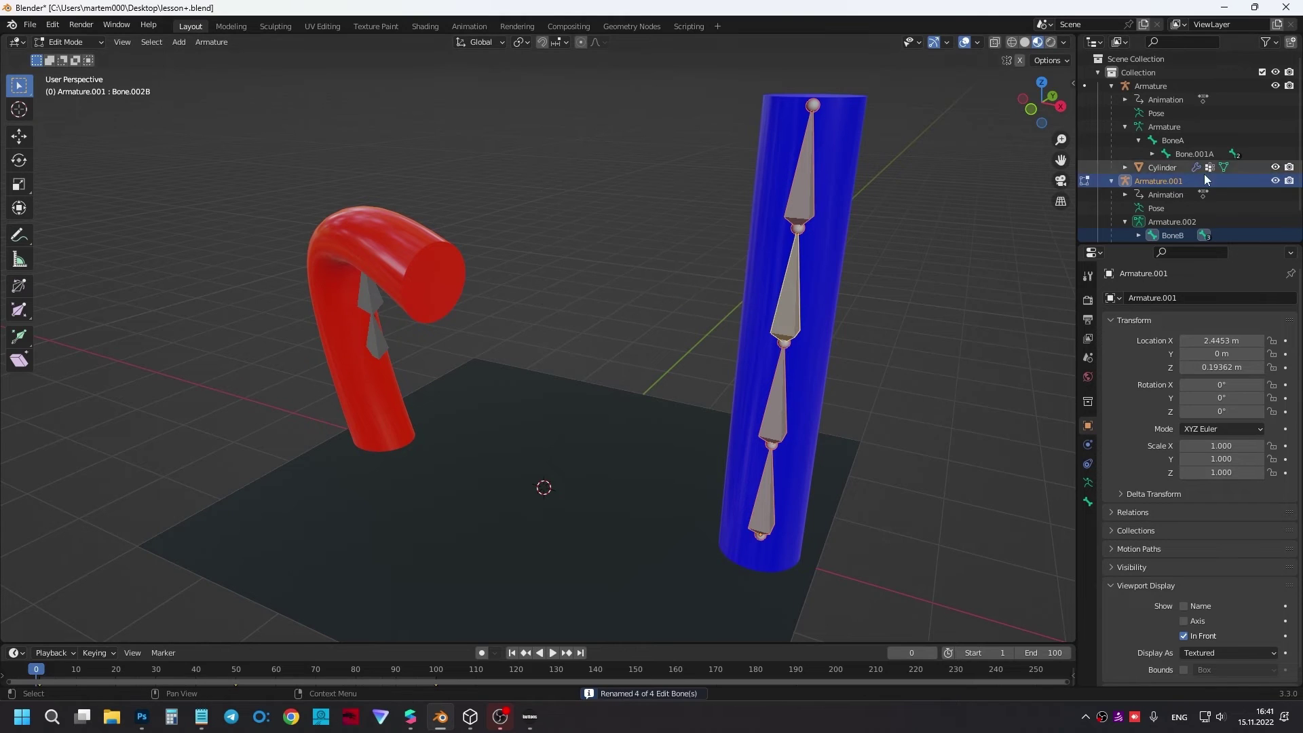
Step: Expand BoneB's chain to confirm BoneB through Bone.003B, then orbit around both tubes
scroll(1194, 183, down, 2)
shift+click(1139, 202)
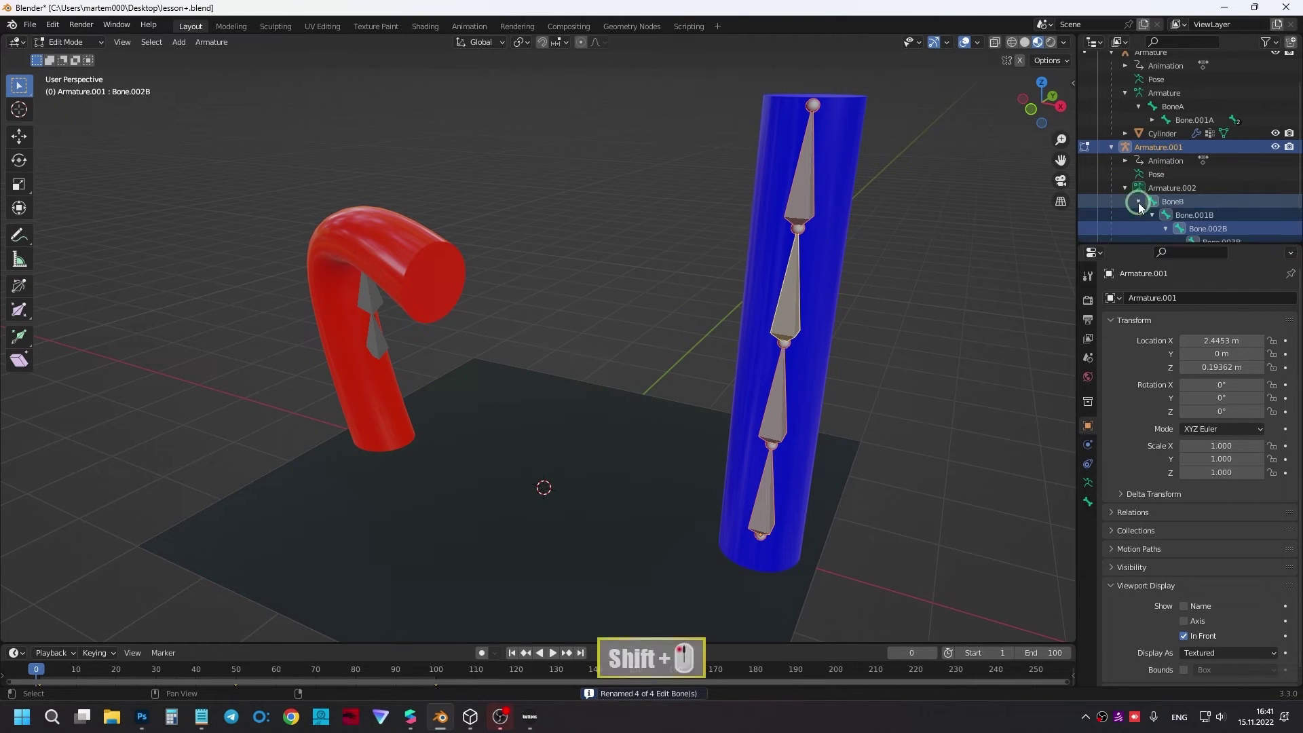
scroll(1139, 201, down, 2)
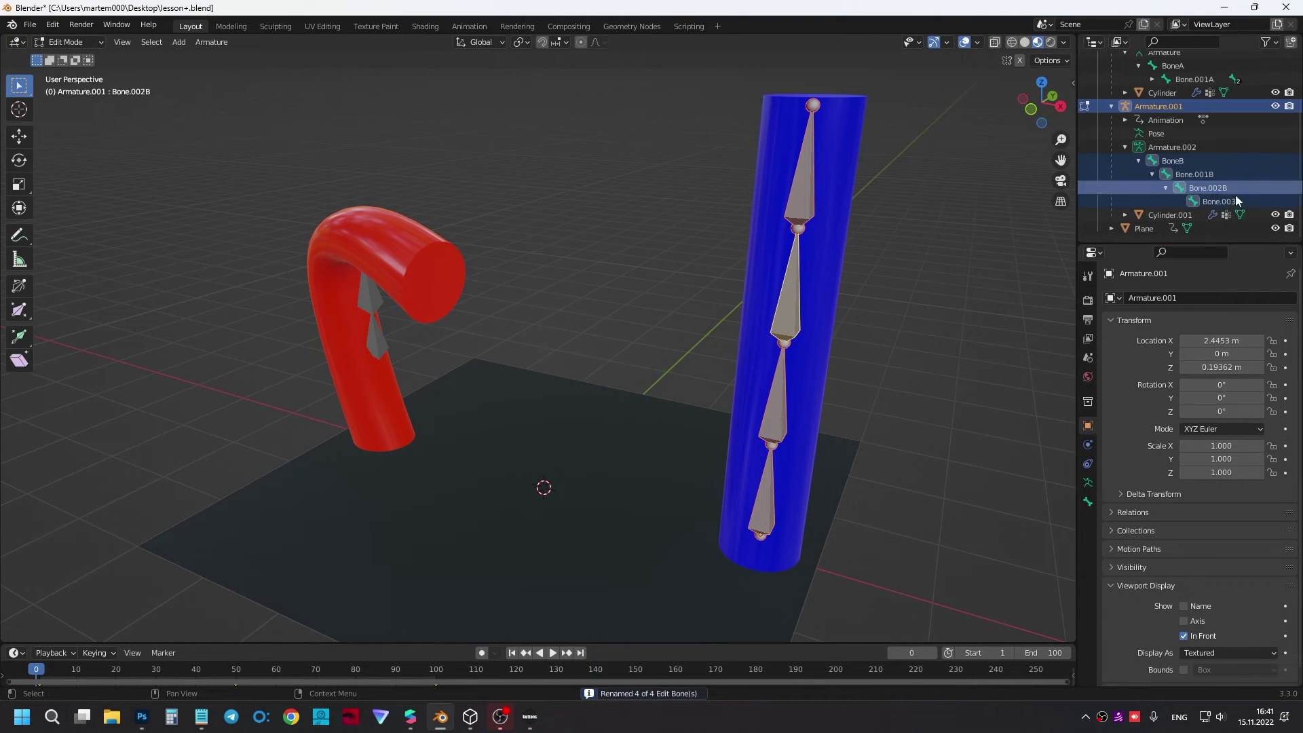
middle_drag(654, 326, 642, 384)
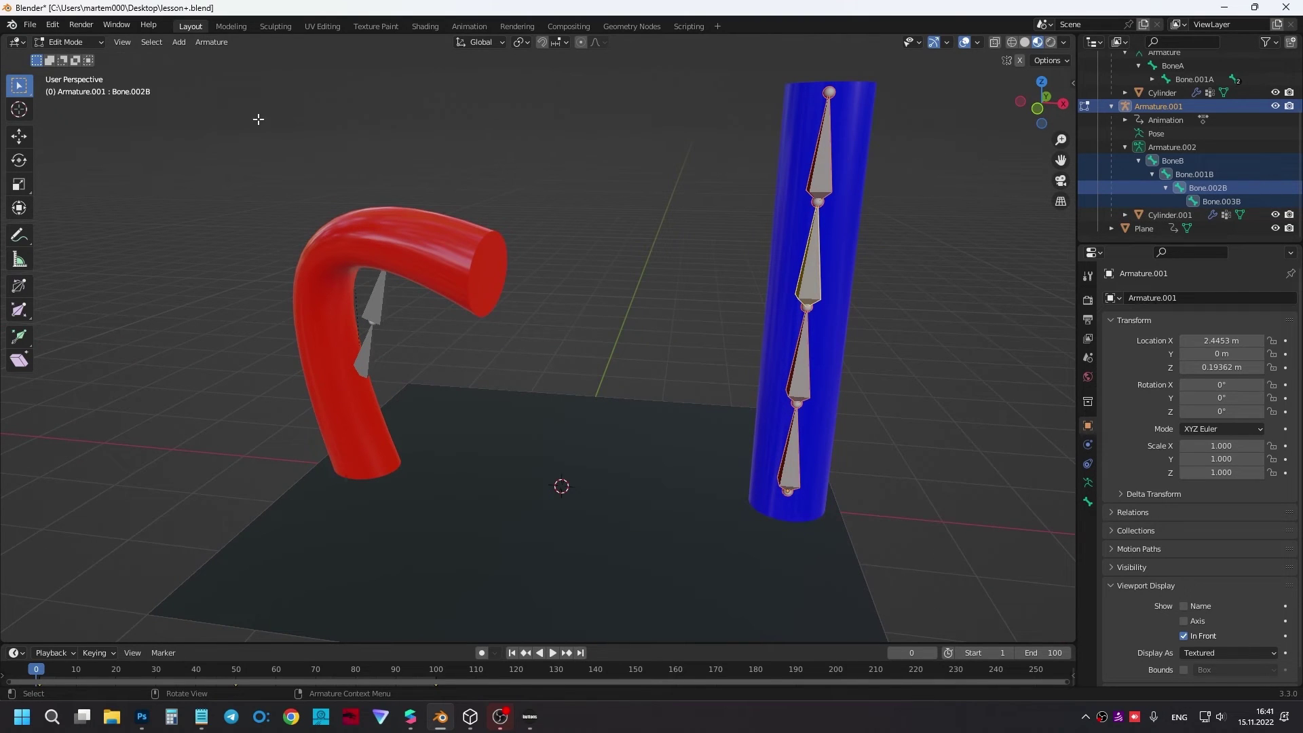
Step: Start a glTF export and expand its Animation settings
click(30, 26)
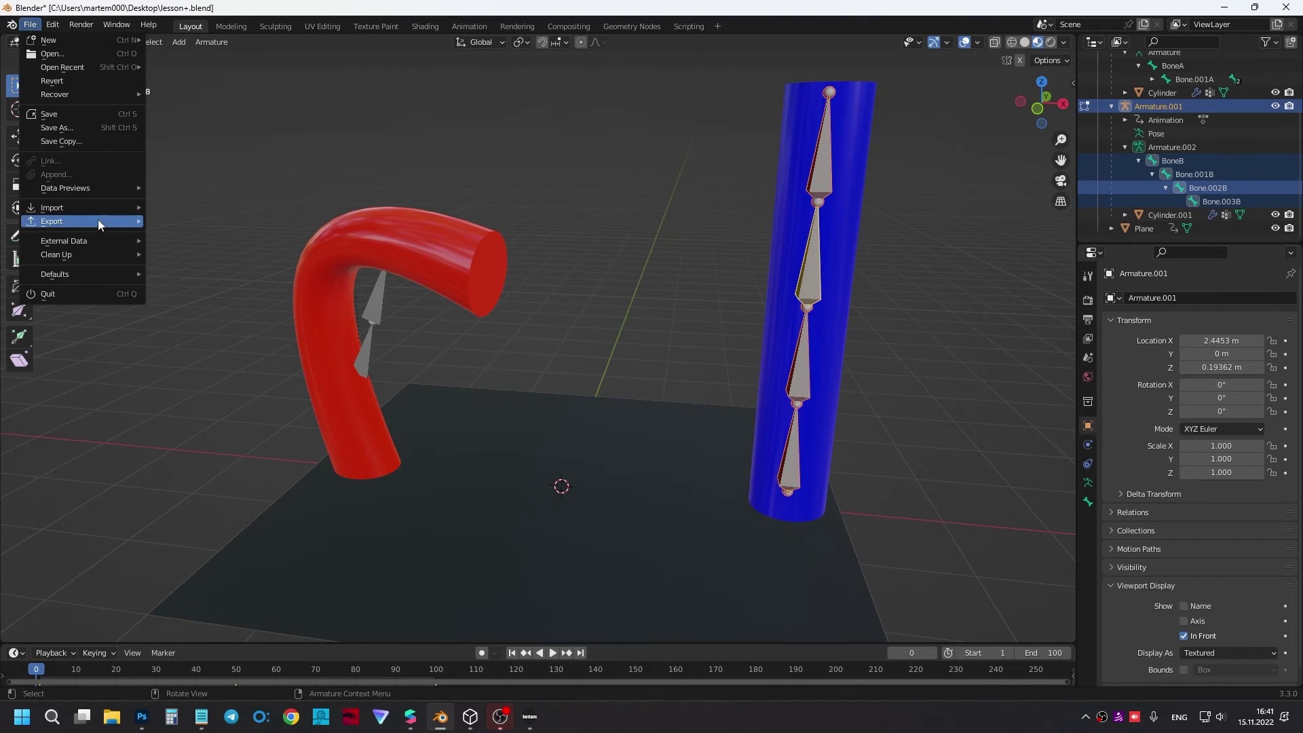
mouse_move(52, 221)
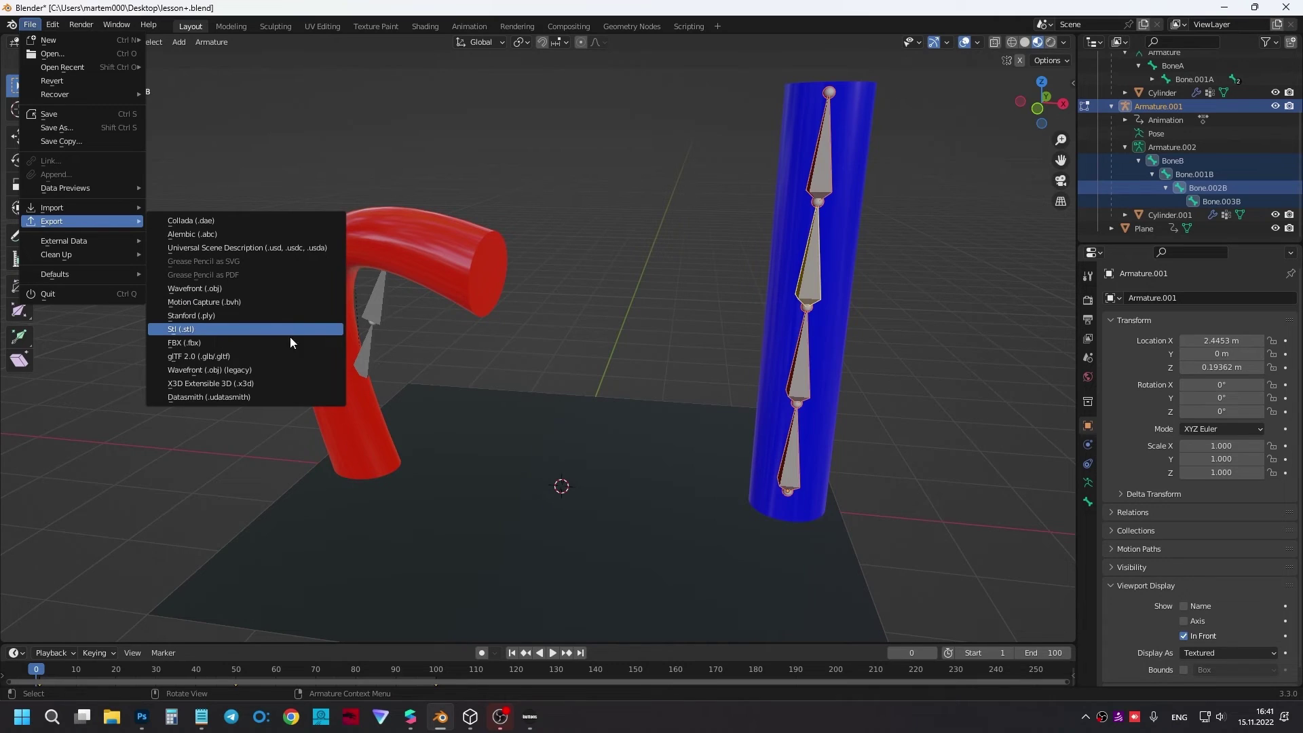
click(209, 359)
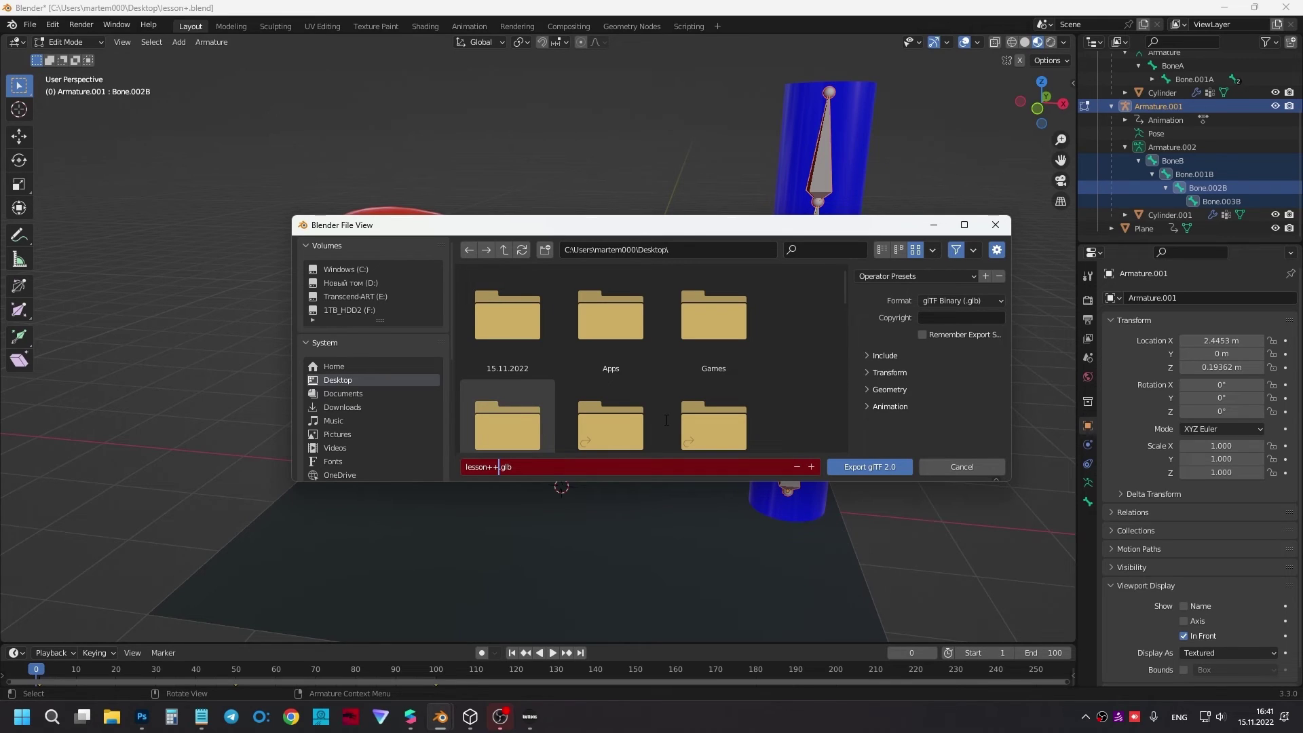
click(865, 406)
scroll(866, 404, down, 1)
click(863, 409)
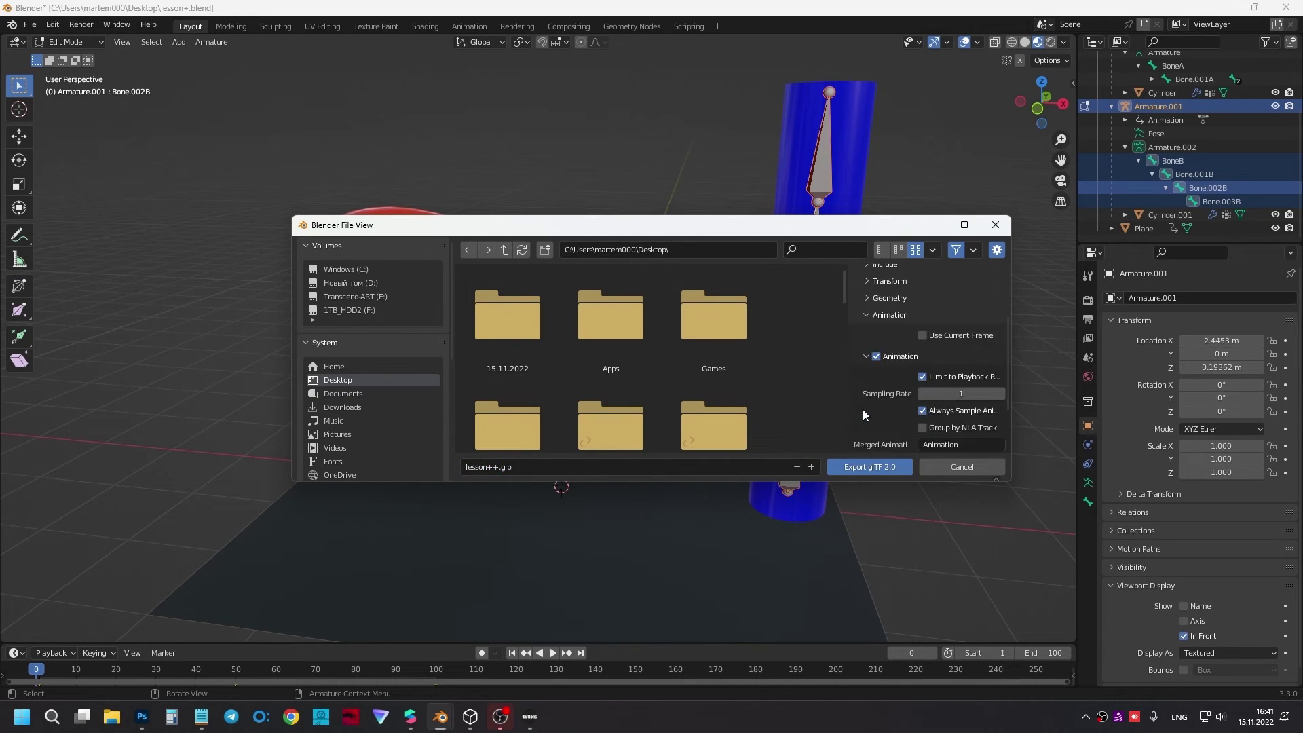
scroll(861, 411, down, 3)
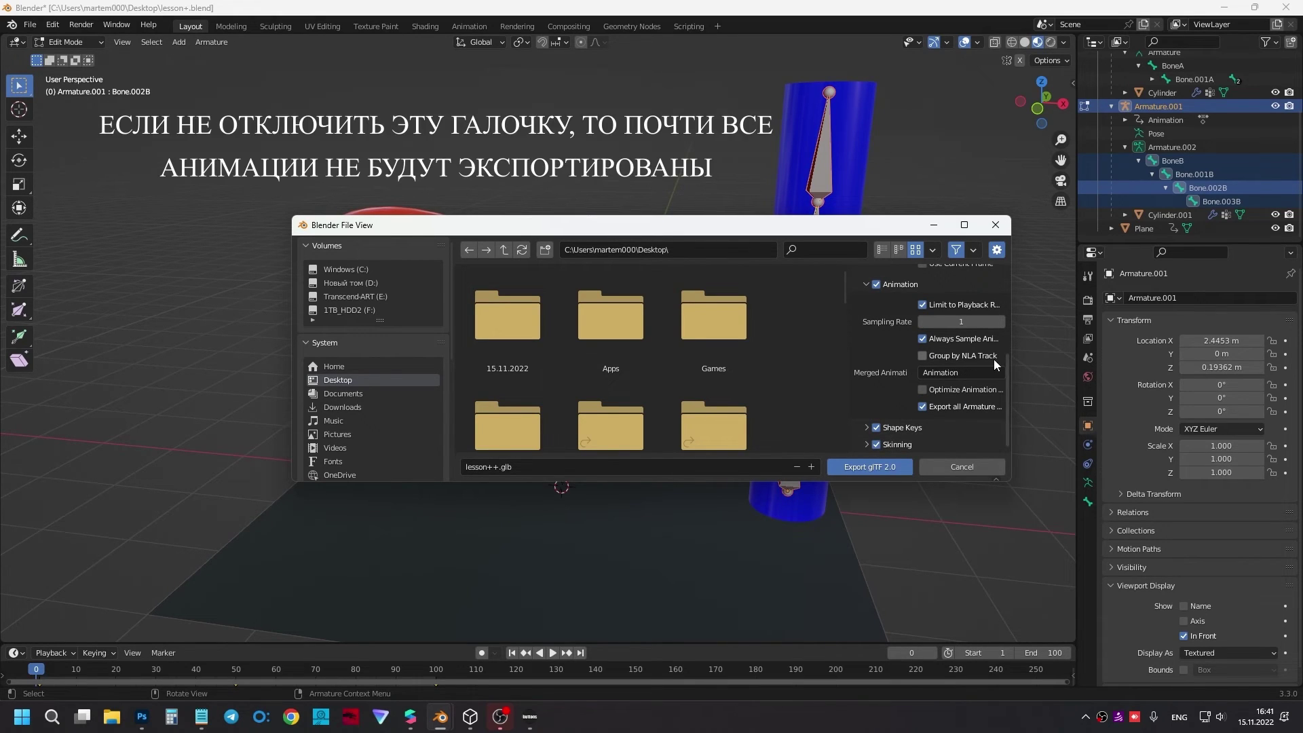
Step: Export the animated tubes as lesson++.glb to the Desktop and return to Meta Spark Studio
scroll(987, 370, up, 2)
scroll(852, 411, up, 2)
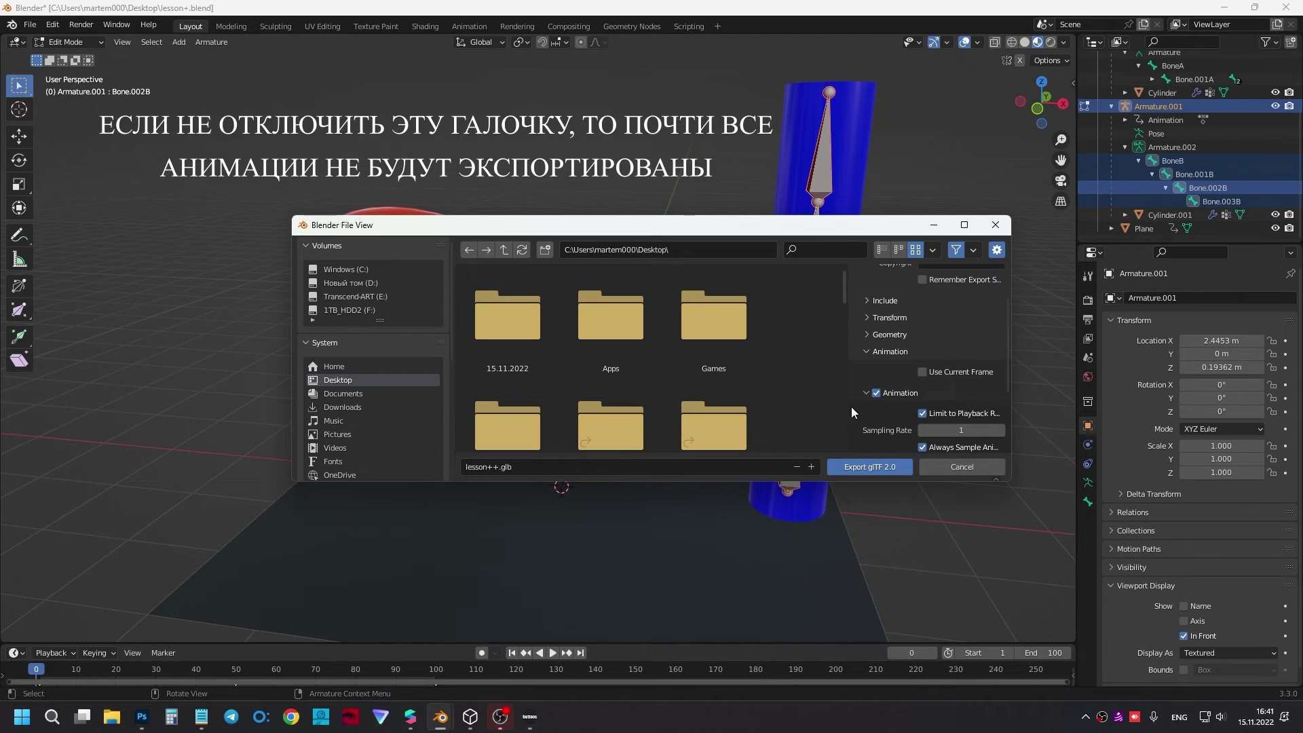
scroll(865, 401, up, 2)
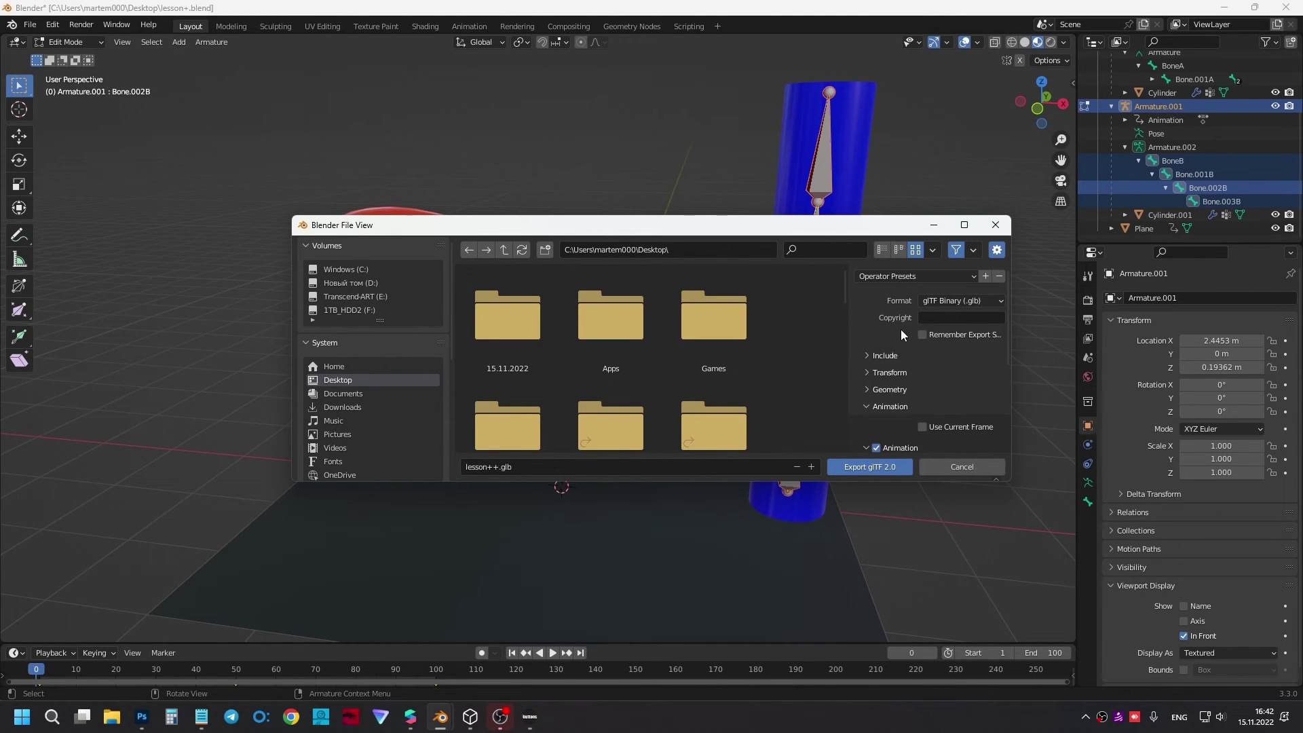
scroll(898, 445, down, 6)
click(893, 469)
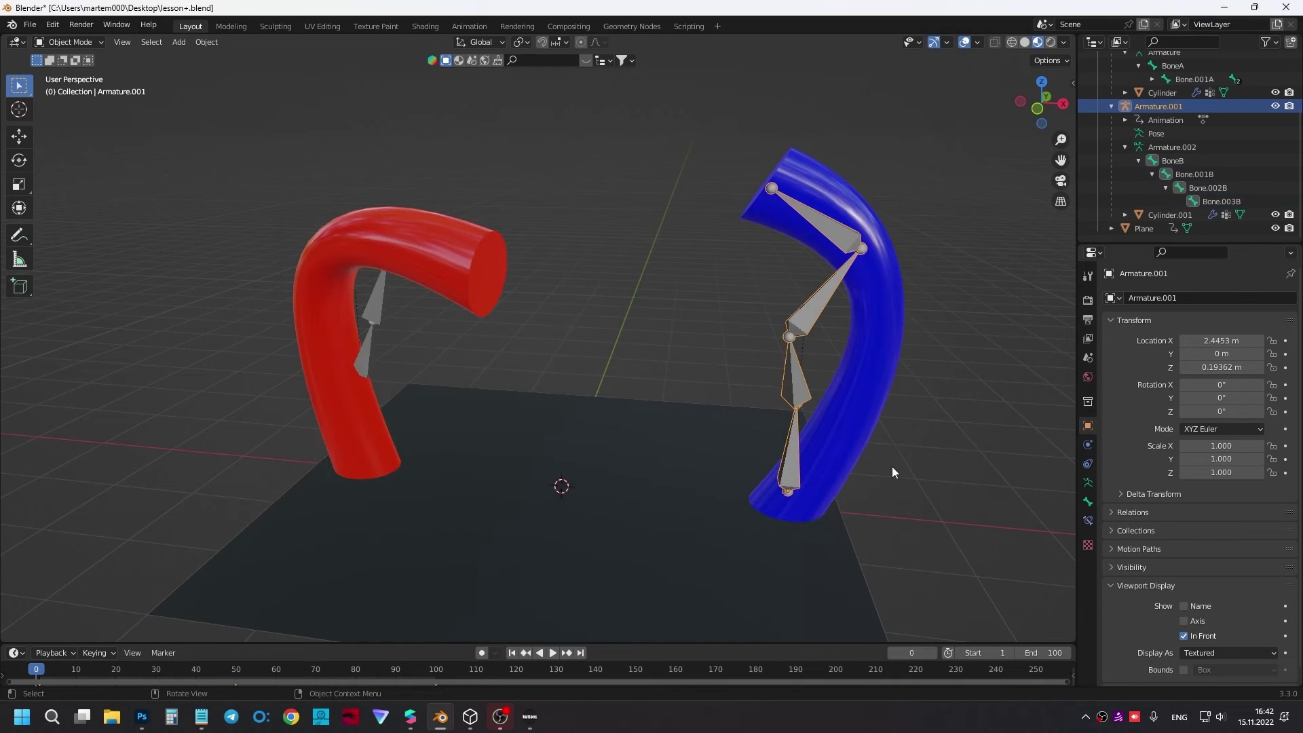
key(super+d)
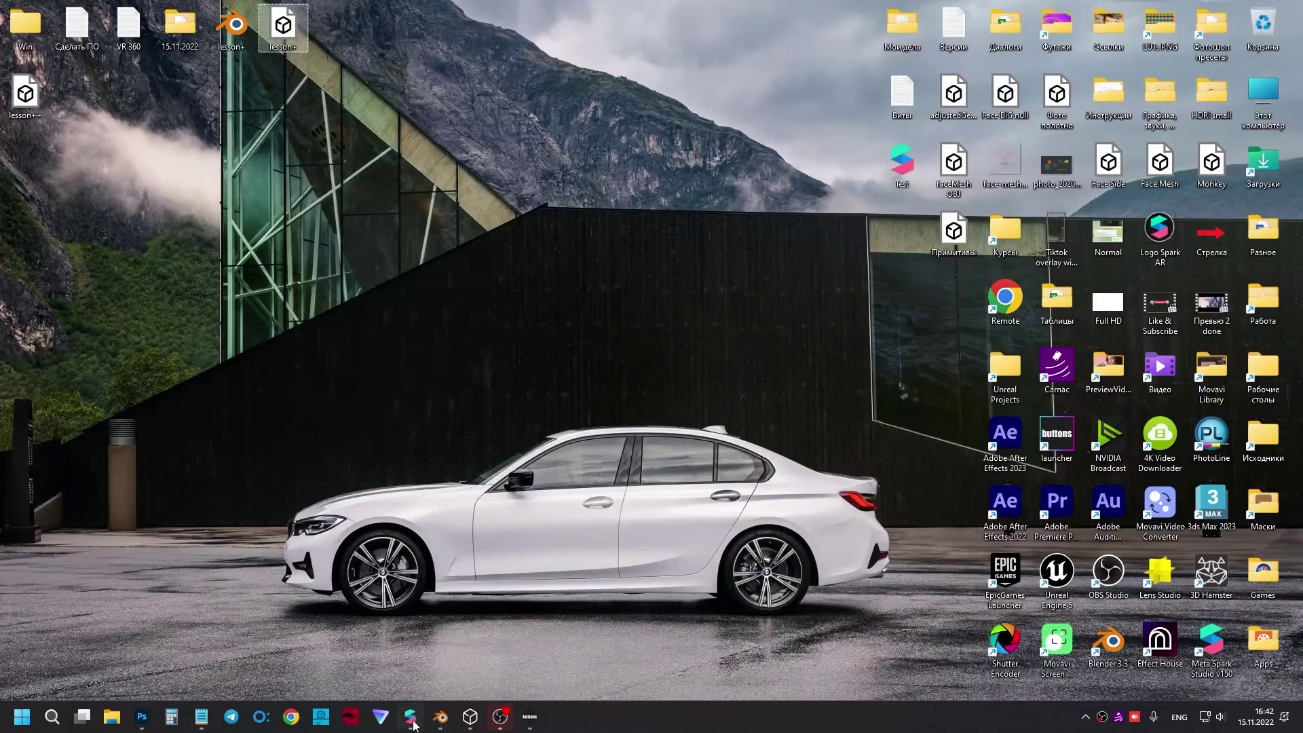
click(410, 717)
Step: Import lesson++.glb into Assets and place it under dragHere in the Scene
drag(25, 95, 349, 542)
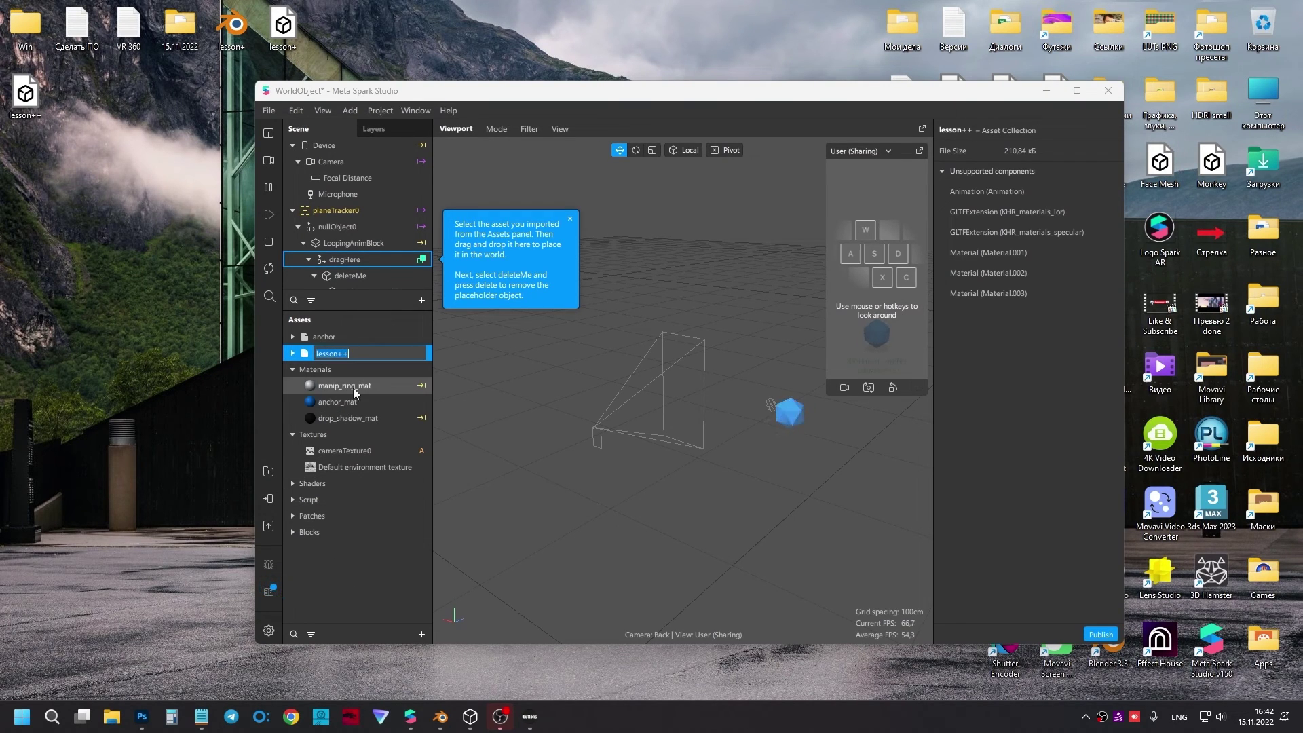
click(789, 419)
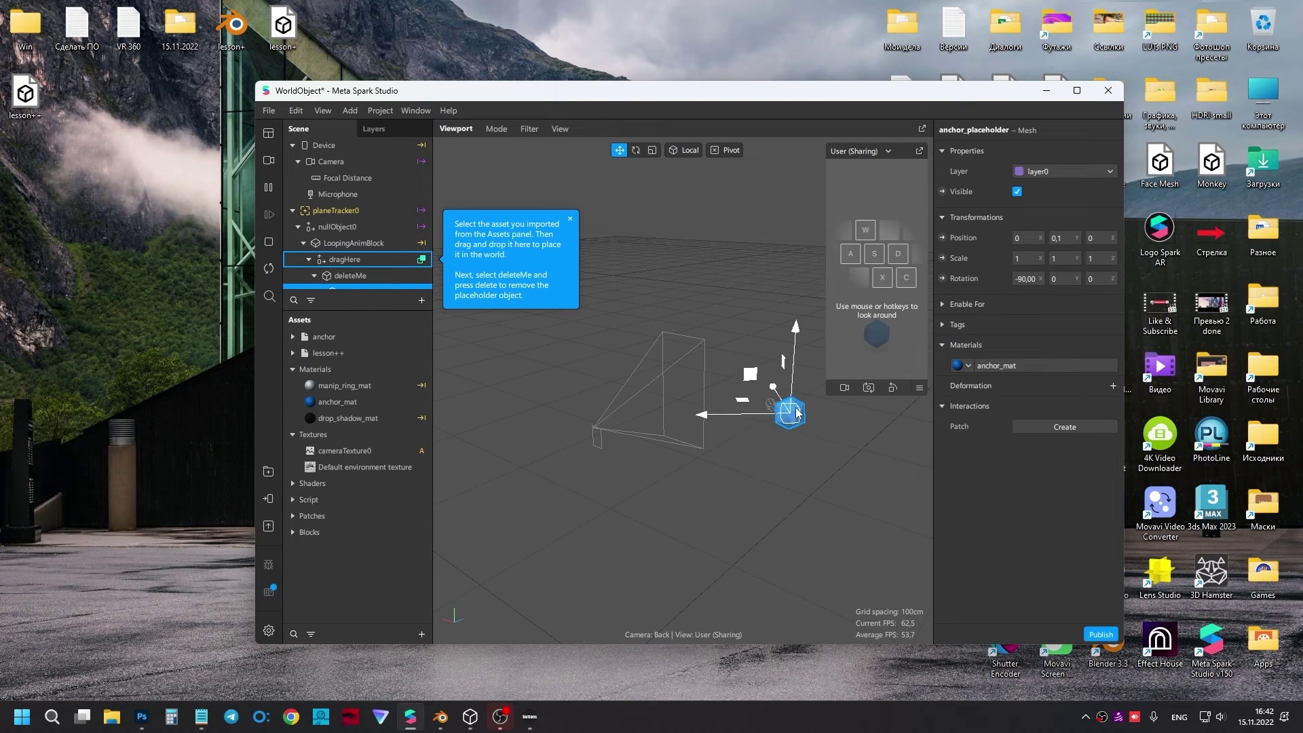
key(f)
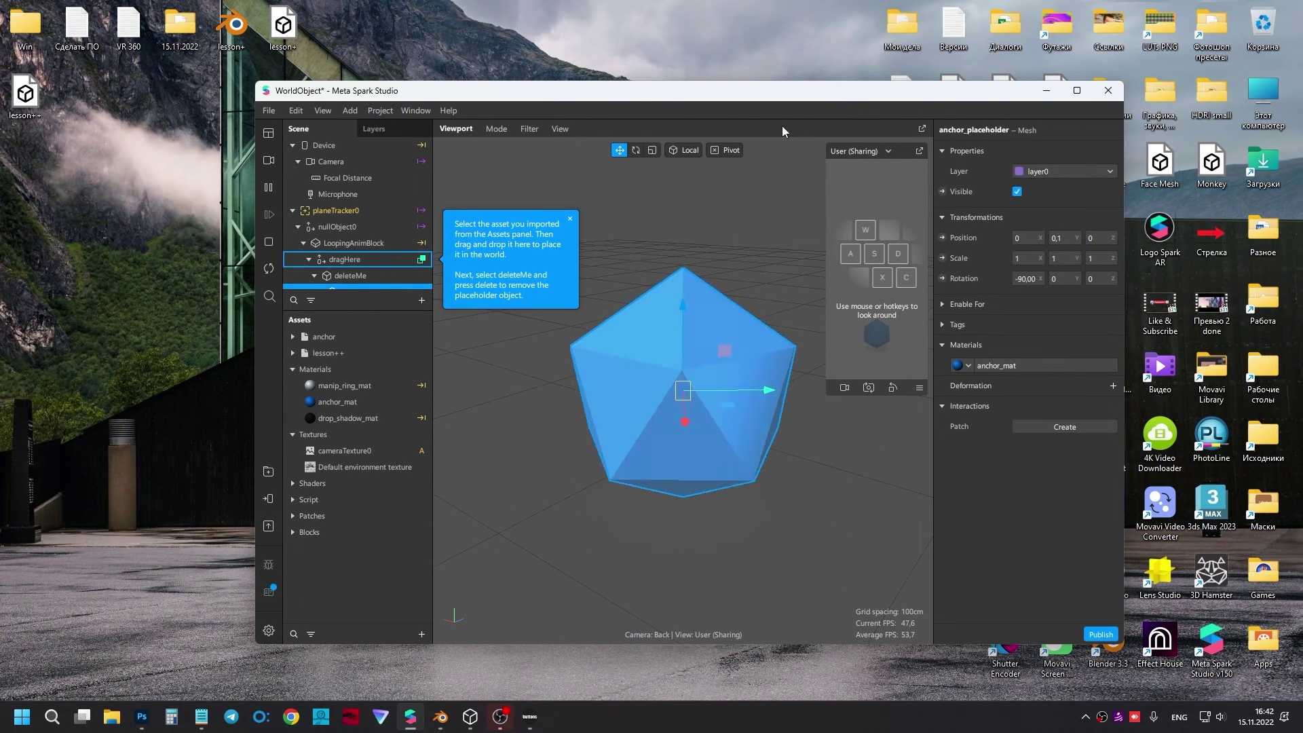
scroll(344, 265, down, 1)
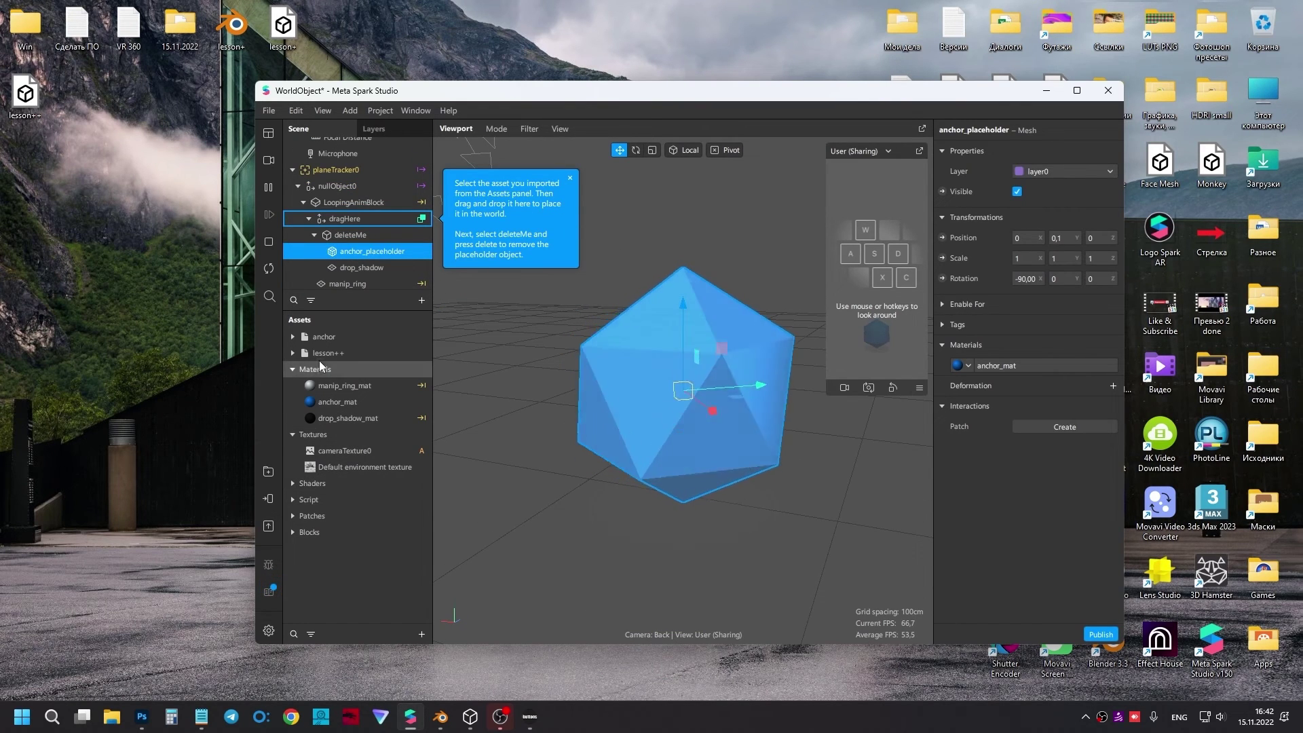
drag(328, 353, 371, 233)
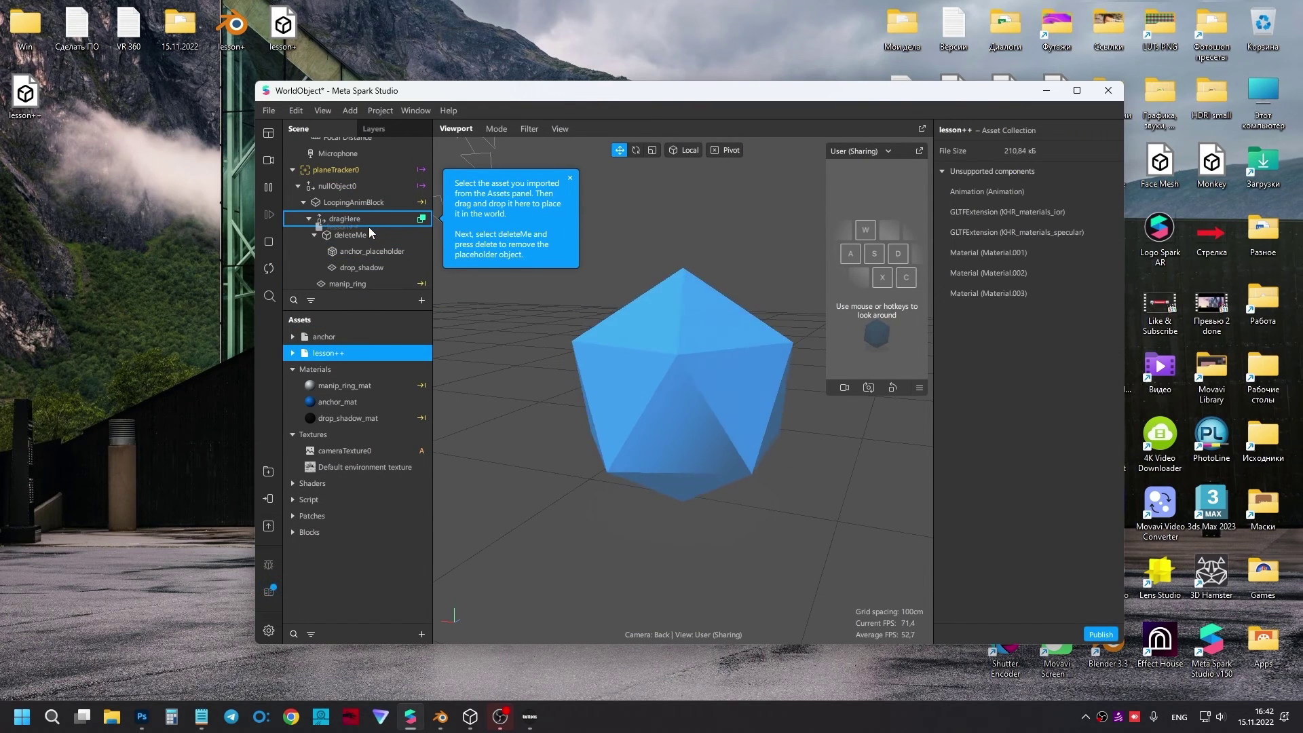
Step: Delete the deleteMe placeholder and select LoopingAnimBlock to inspect it
click(367, 252)
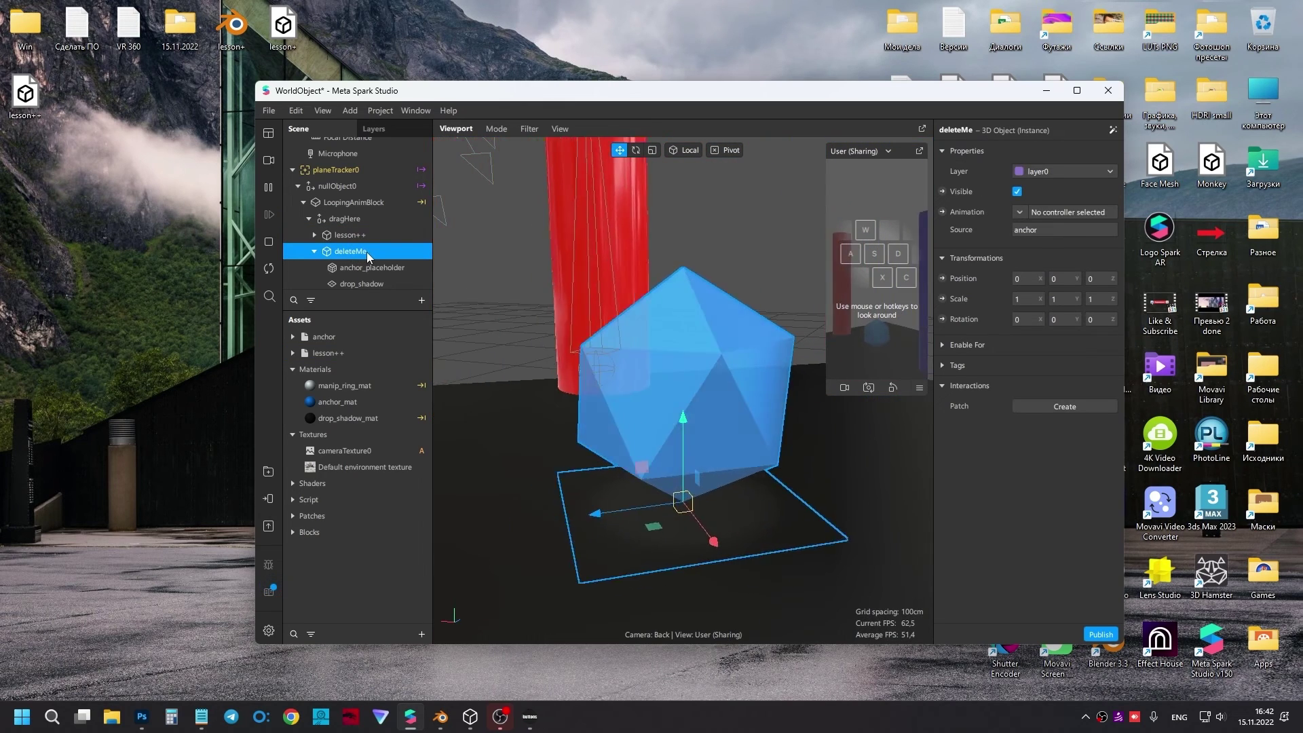
key(Delete)
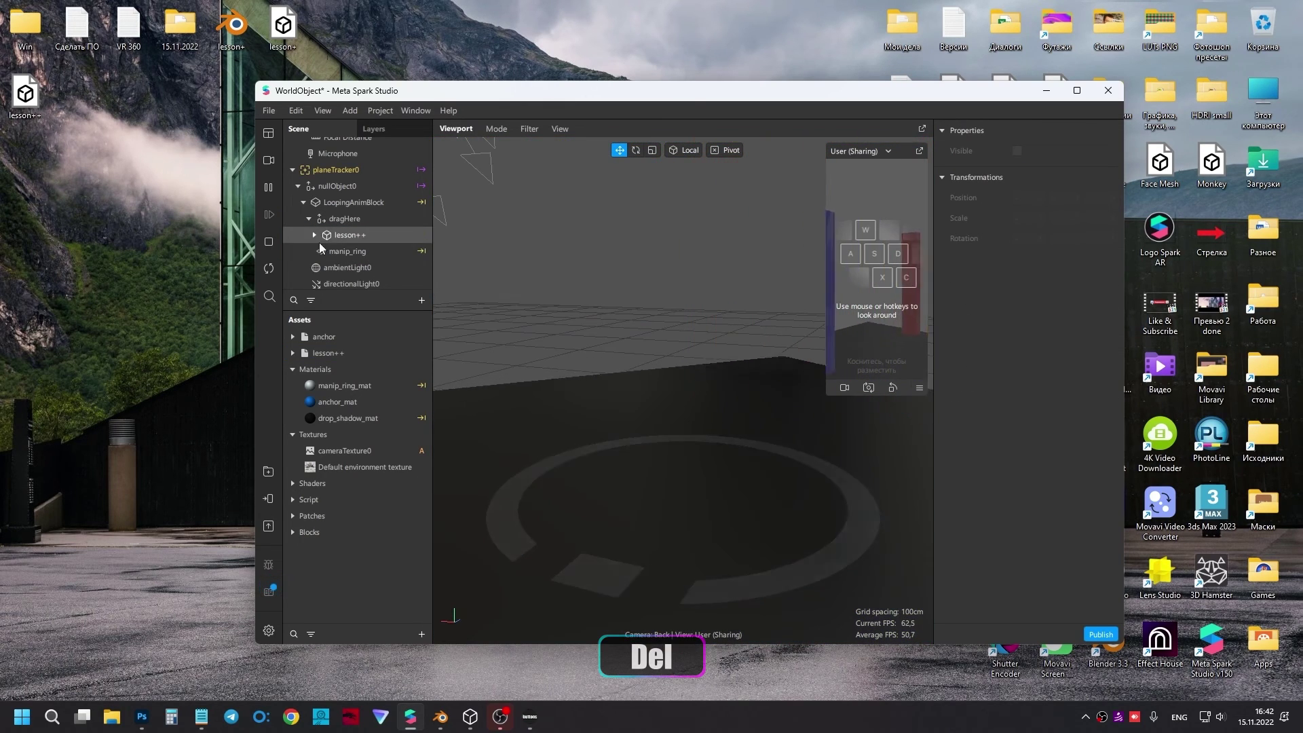
click(339, 203)
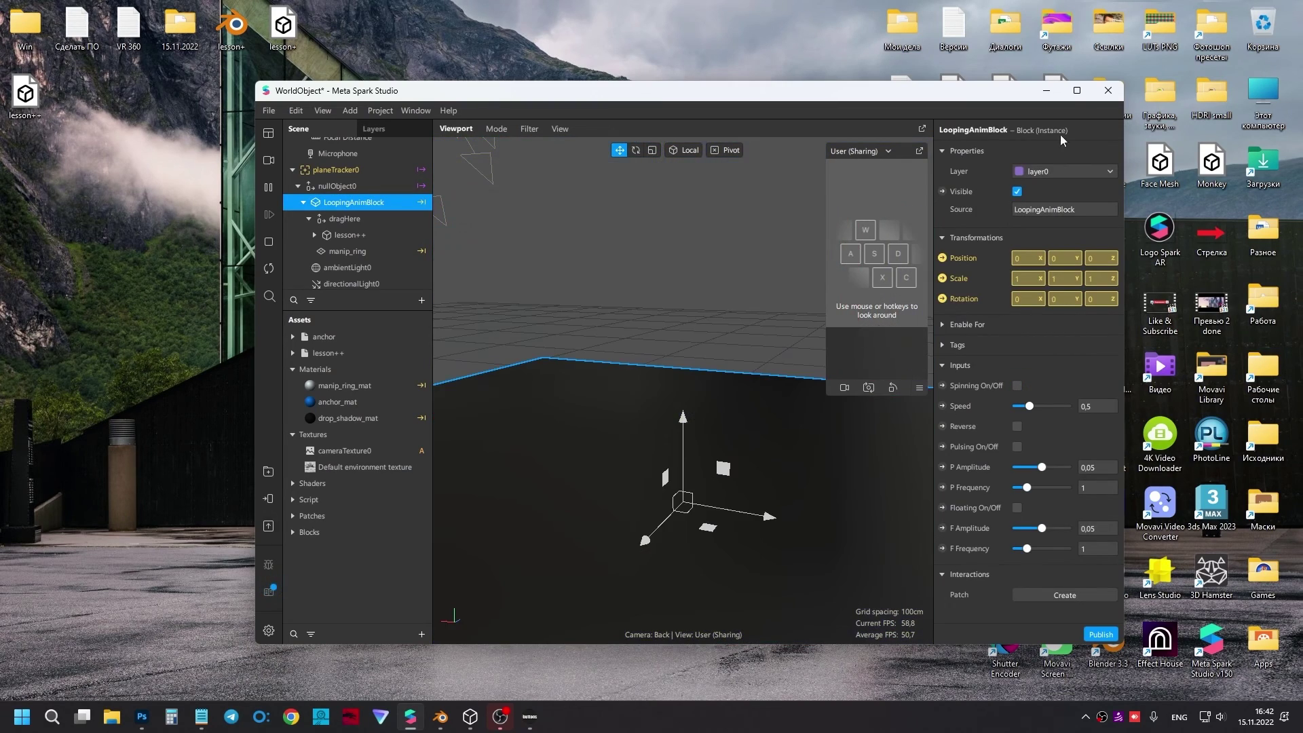
Step: Maximize Spark Studio, inspect the red tube's BoneA joints, and expand lesson++ in Assets
click(1076, 90)
scroll(588, 278, down, 3)
scroll(666, 317, down, 3)
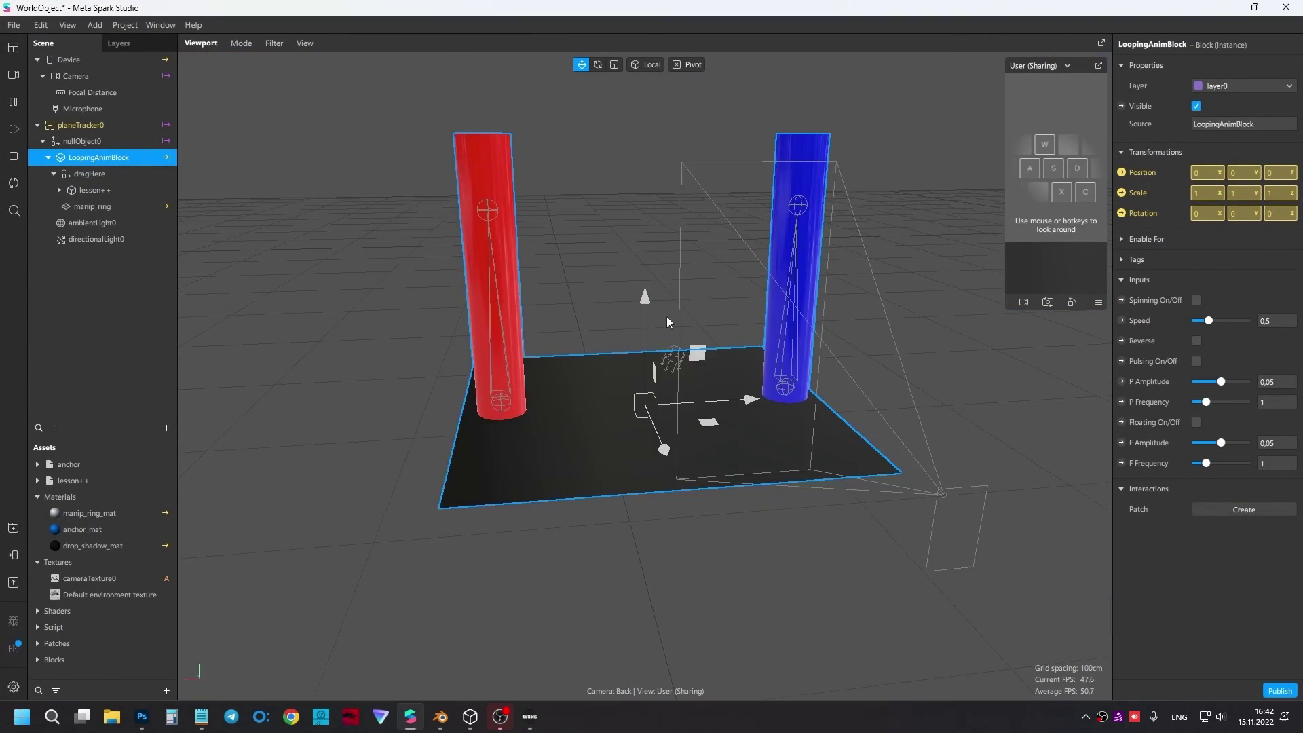
drag(666, 316, 637, 360)
scroll(658, 411, up, 3)
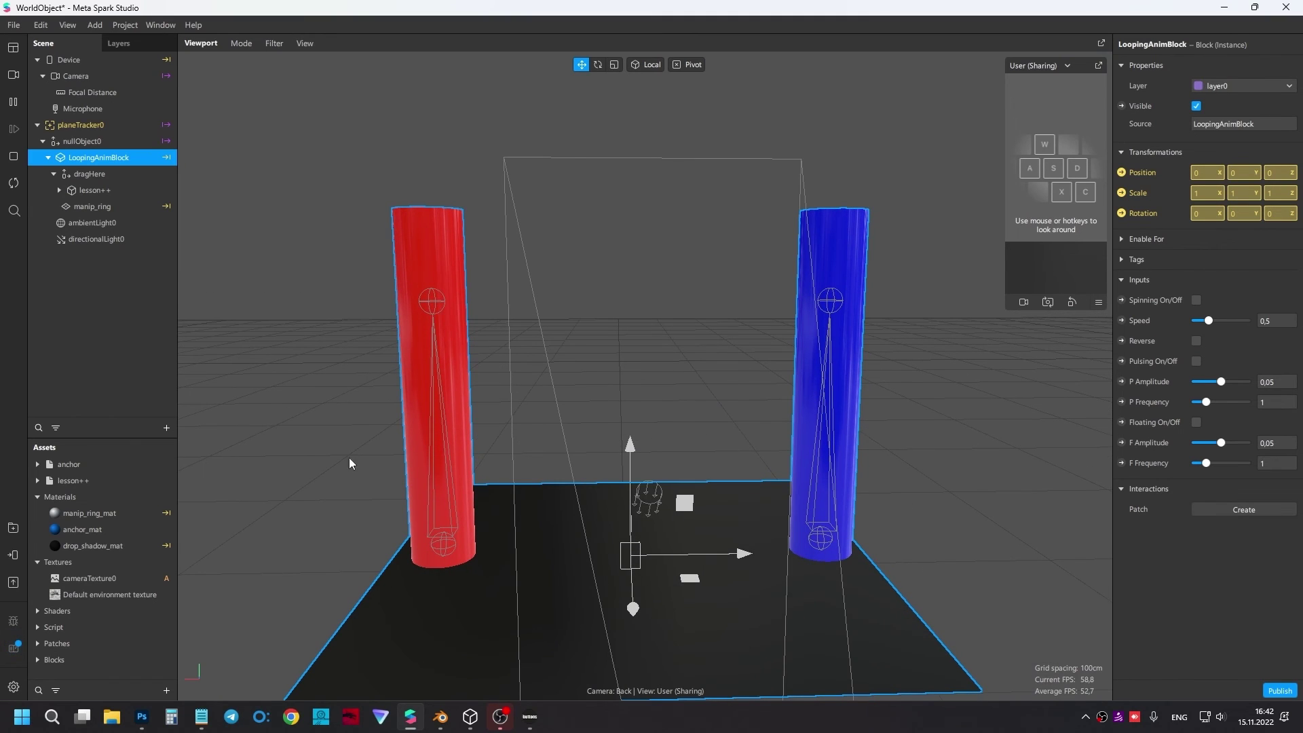
click(445, 544)
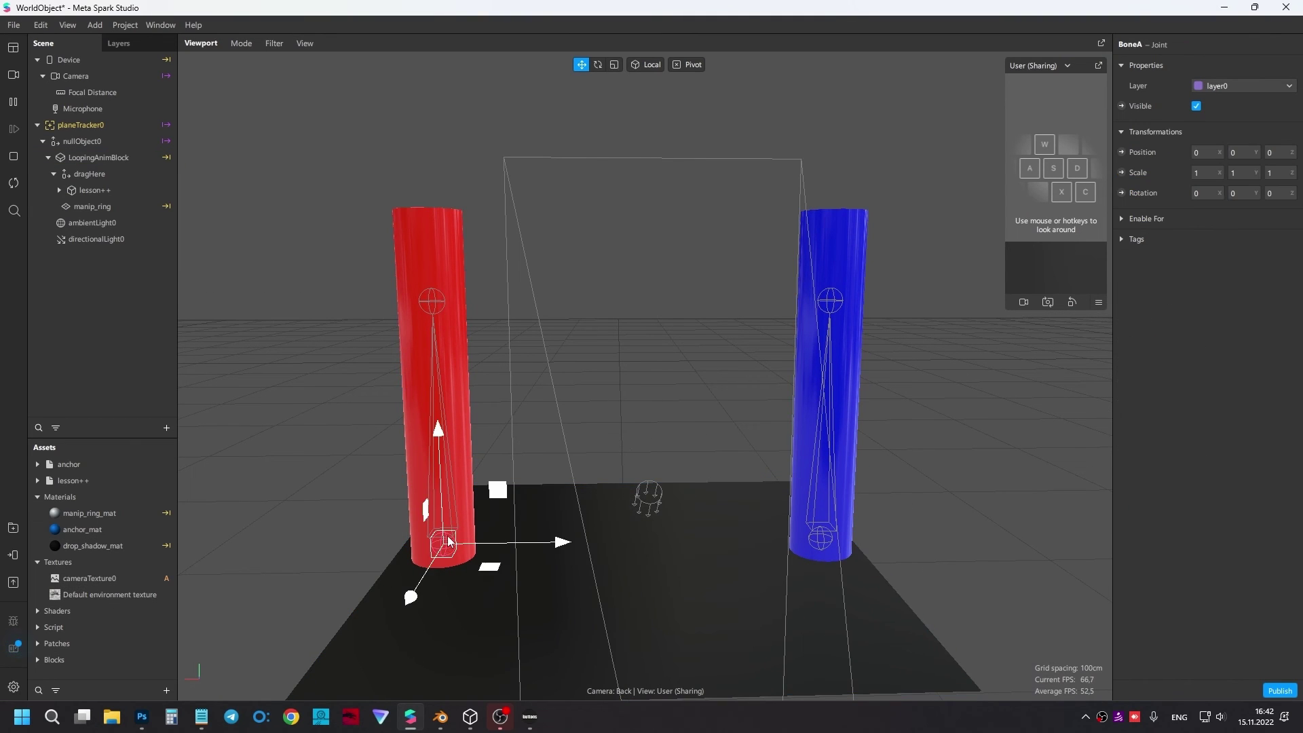
click(435, 311)
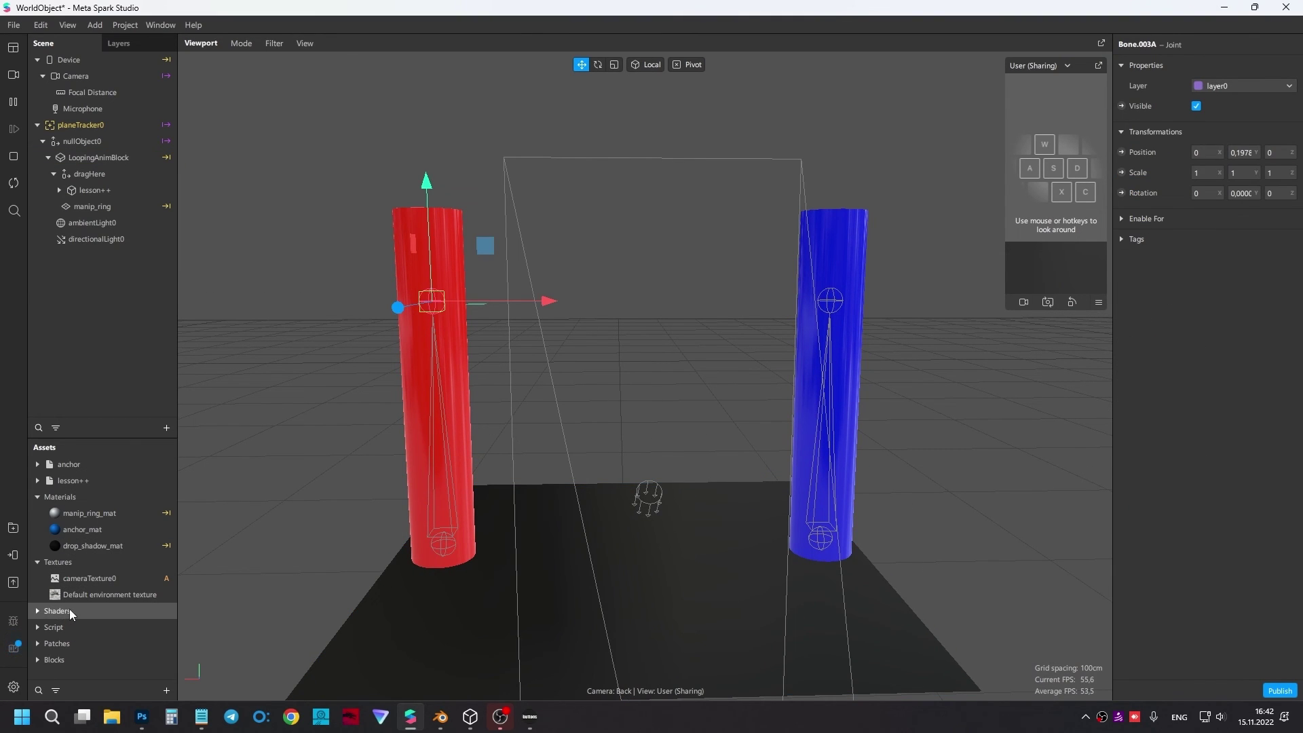
click(38, 480)
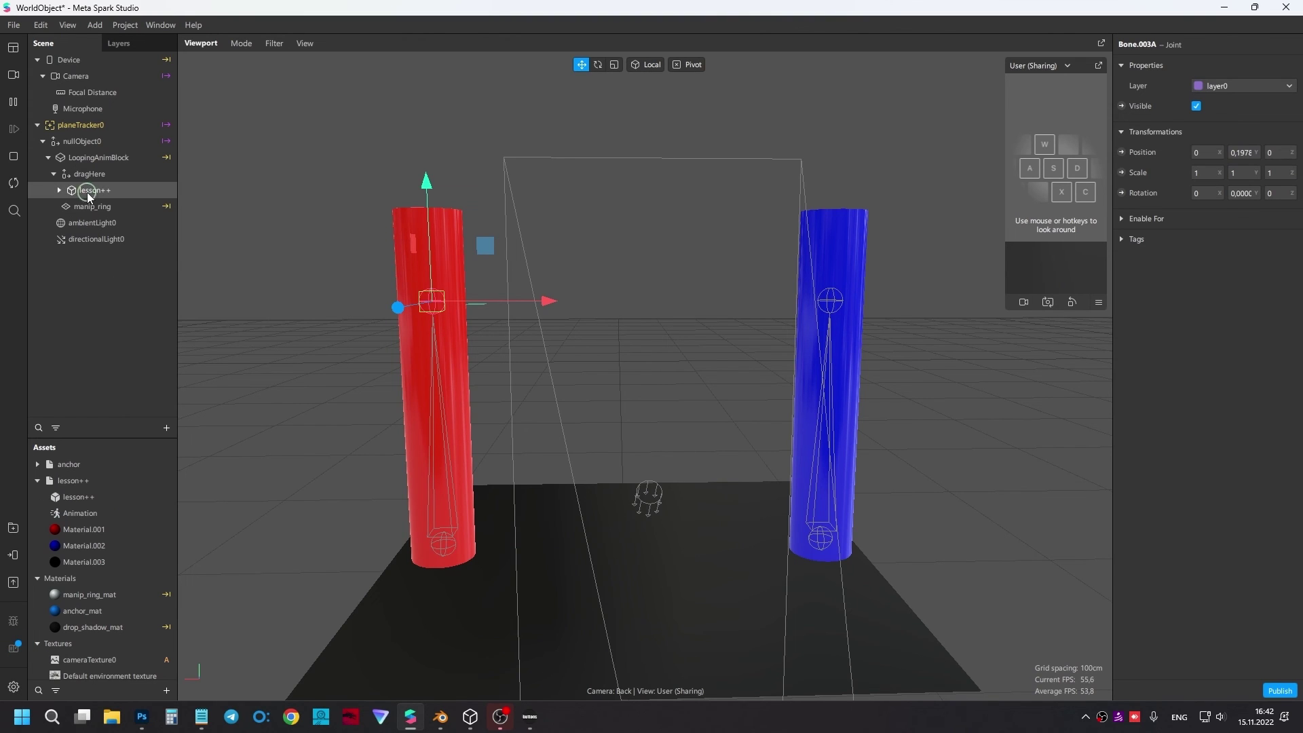
Step: Create a new animation controller for lesson++ from the Inspector's Animation dropdown
click(91, 191)
click(1199, 126)
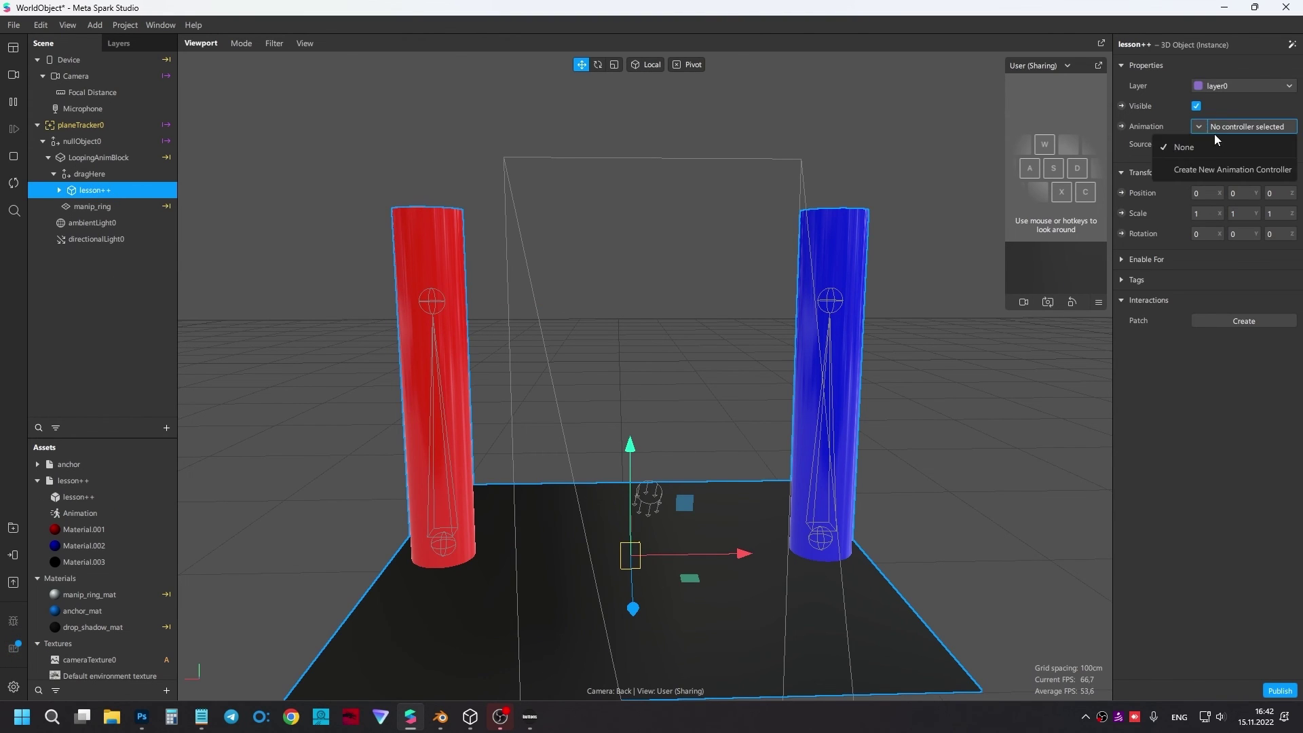
click(1283, 171)
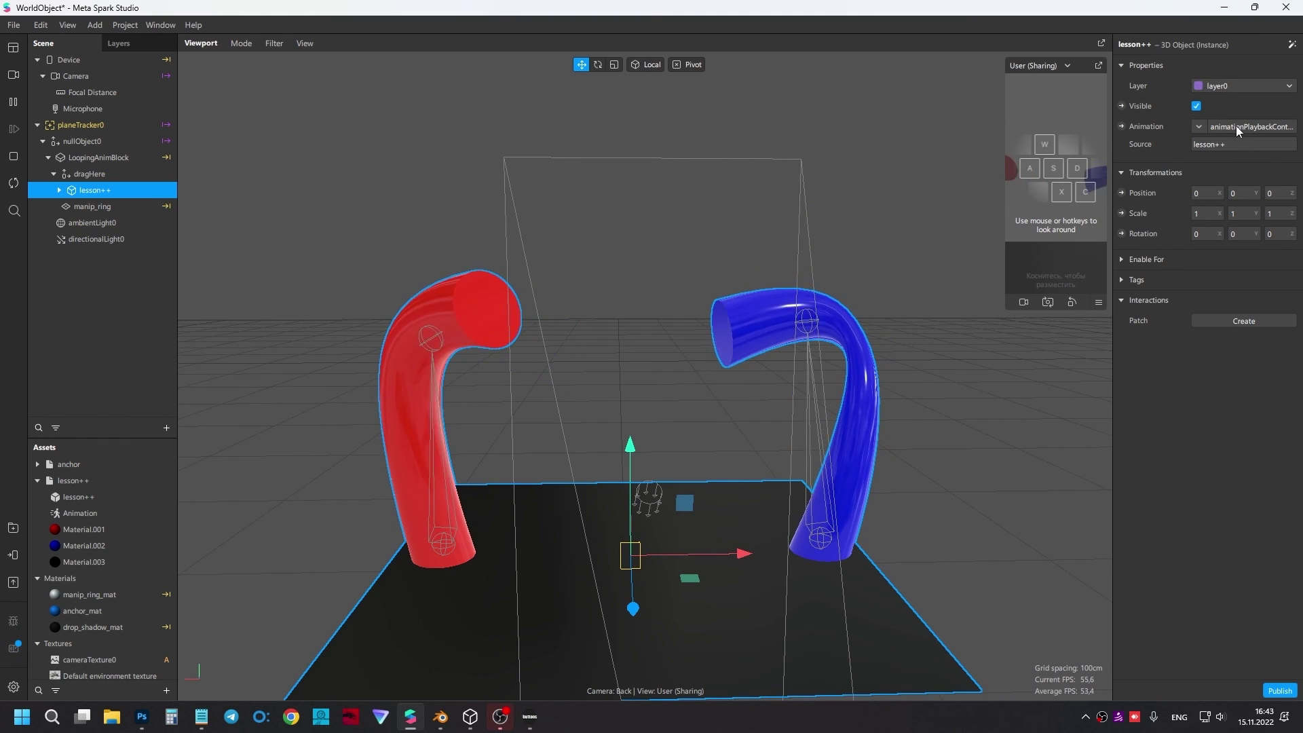
click(1235, 126)
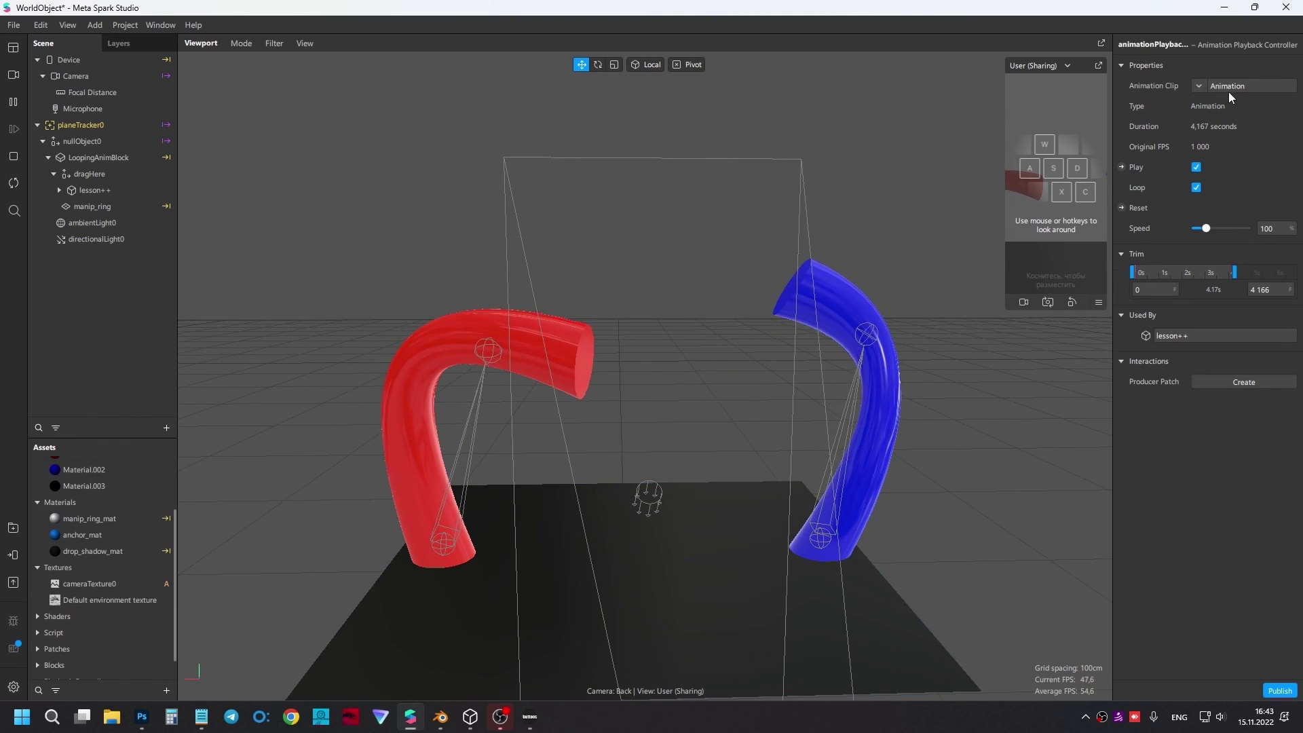